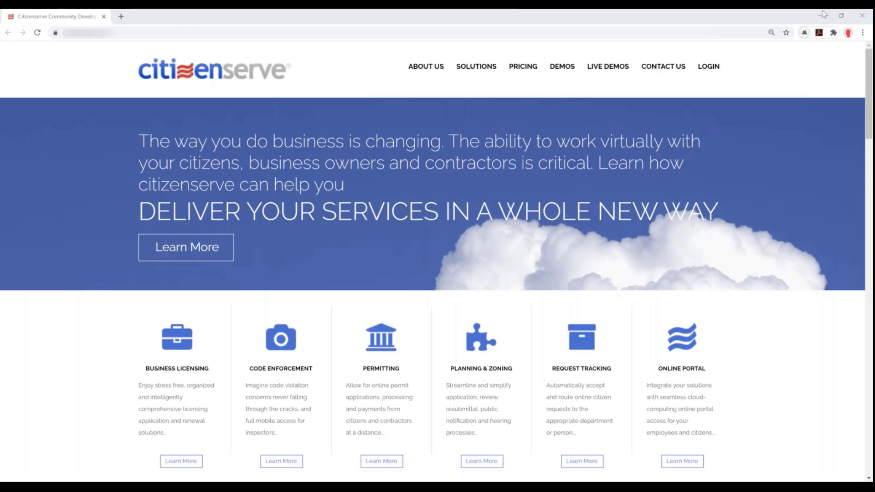
Minimize the Citizenserve marketing site window to reveal the Bay Harbor Islands portal
click(822, 16)
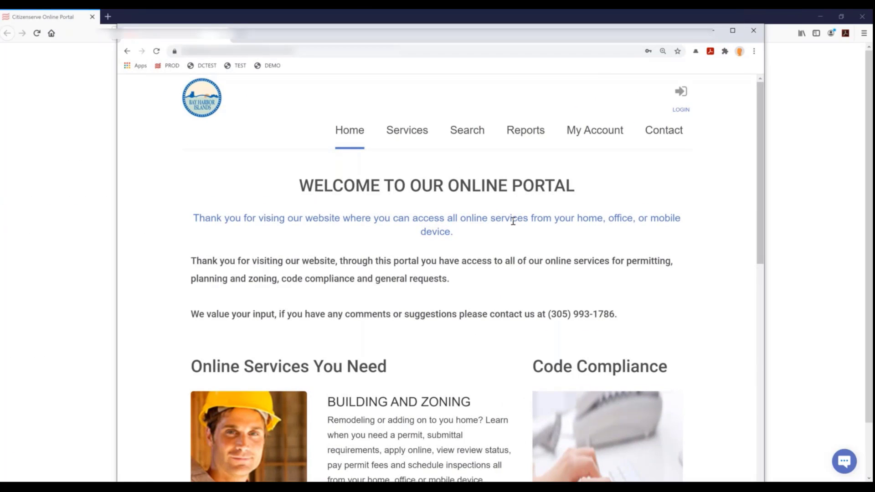
scroll(514, 221, down, 5)
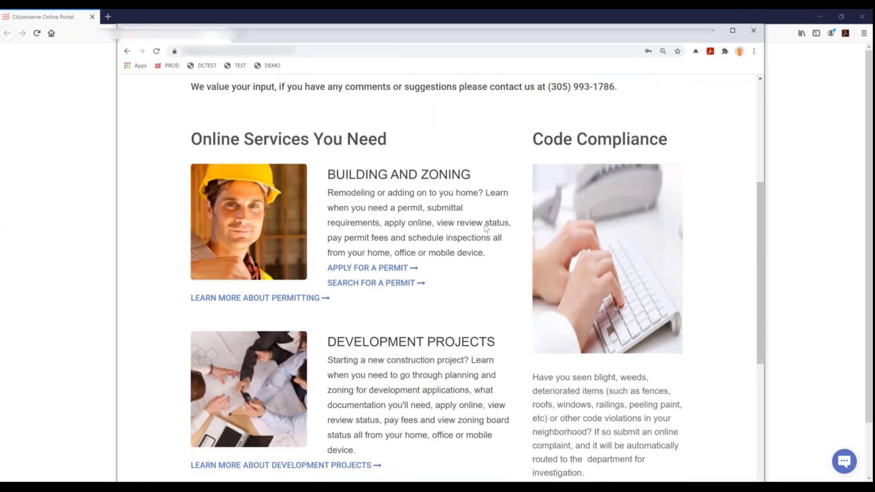
key(ctrl+minus)
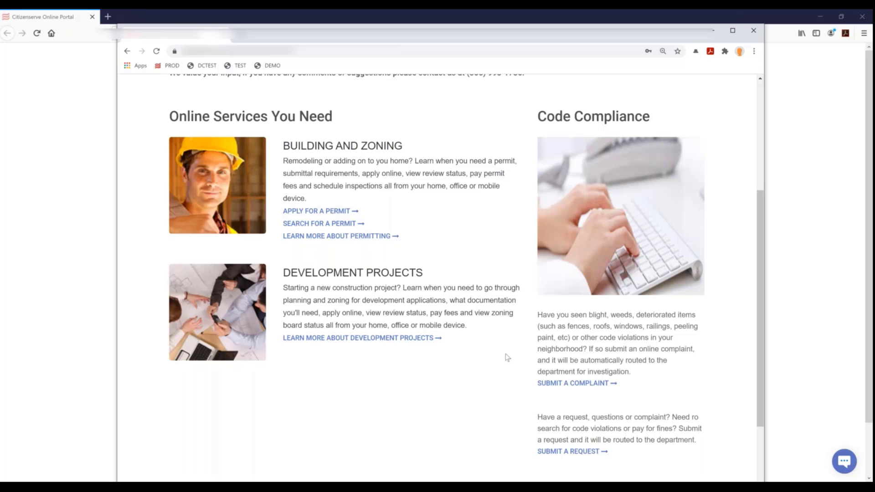
scroll(495, 365, up, 3)
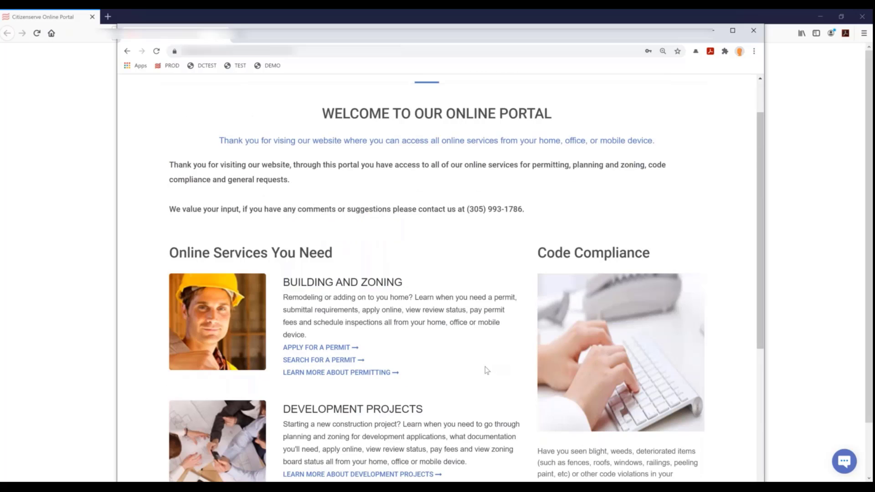
scroll(486, 370, up, 2)
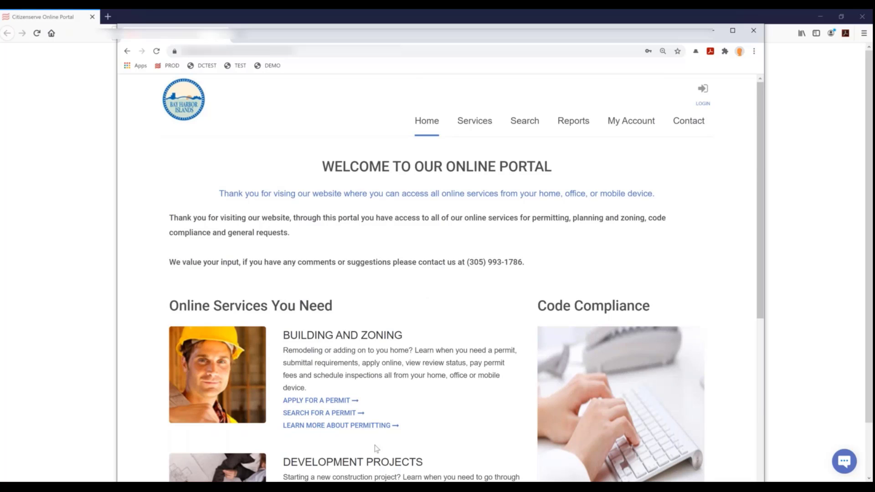
scroll(349, 373, down, 4)
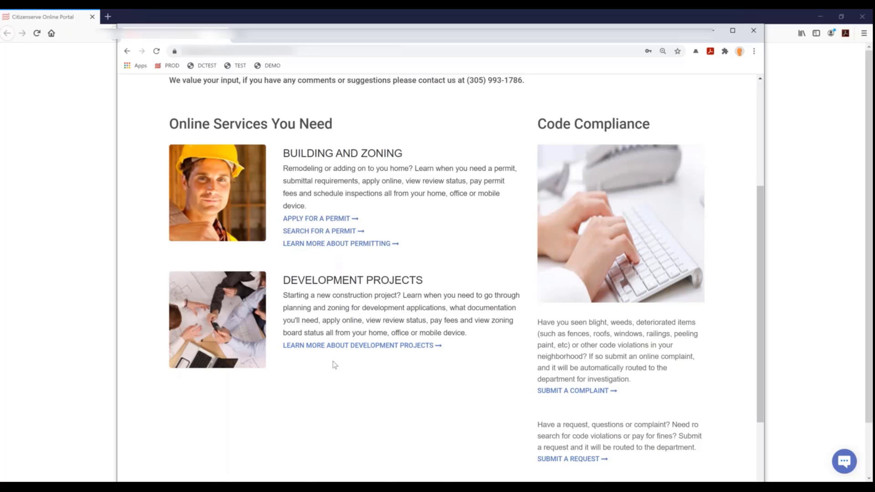
scroll(334, 364, up, 4)
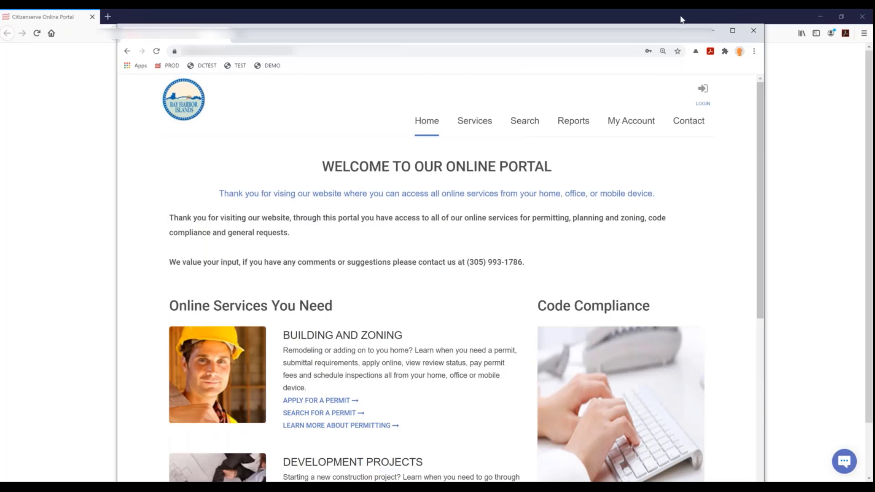
Close the Bay Harbor Islands window and open Buena Vista's Learn More About Licensing page
click(713, 30)
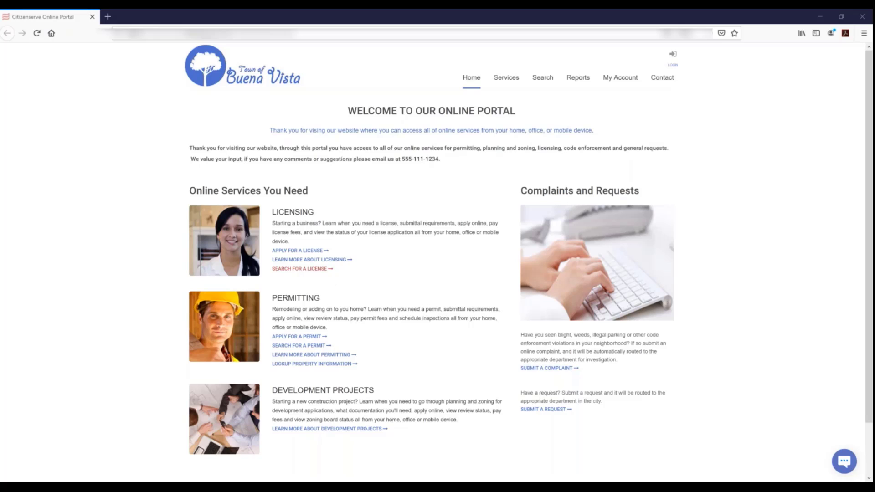
click(290, 260)
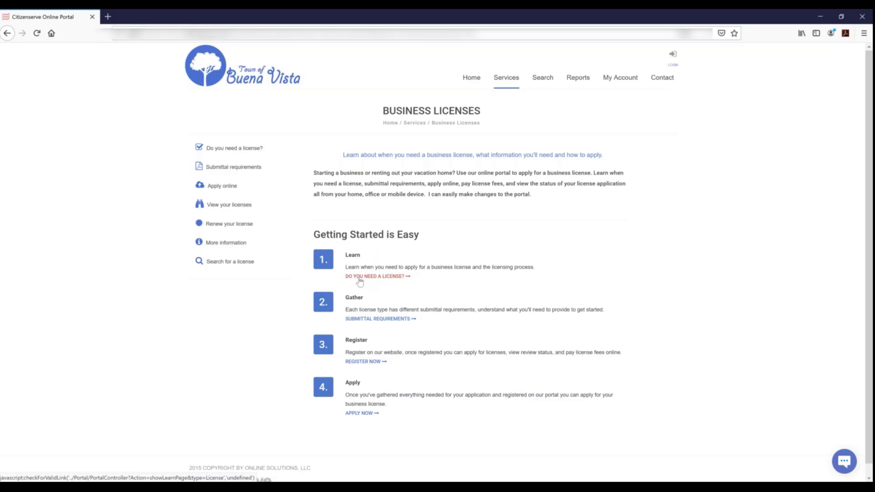
Check 'Do You Need a License?' on Buena Vista's portal, then open Submittal Requirements
click(377, 276)
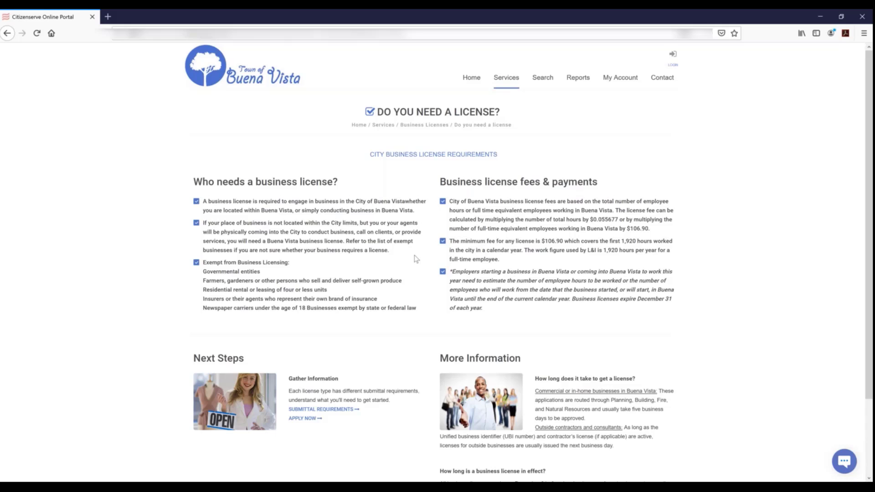
click(326, 413)
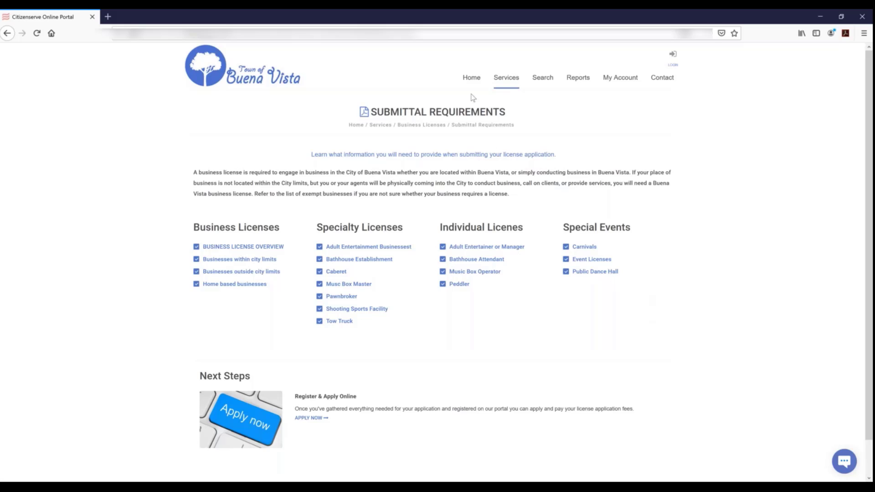
Download the Business License Overview PDF under Business Licenses
mouse_move(507, 81)
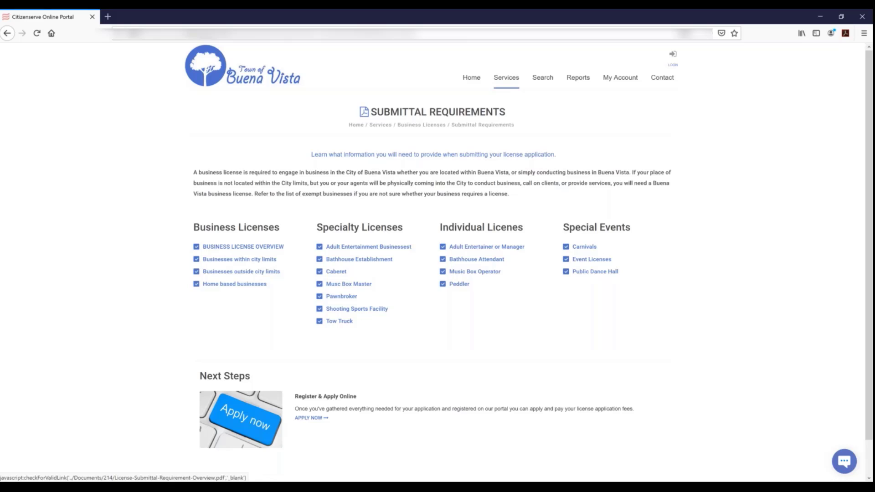
click(254, 249)
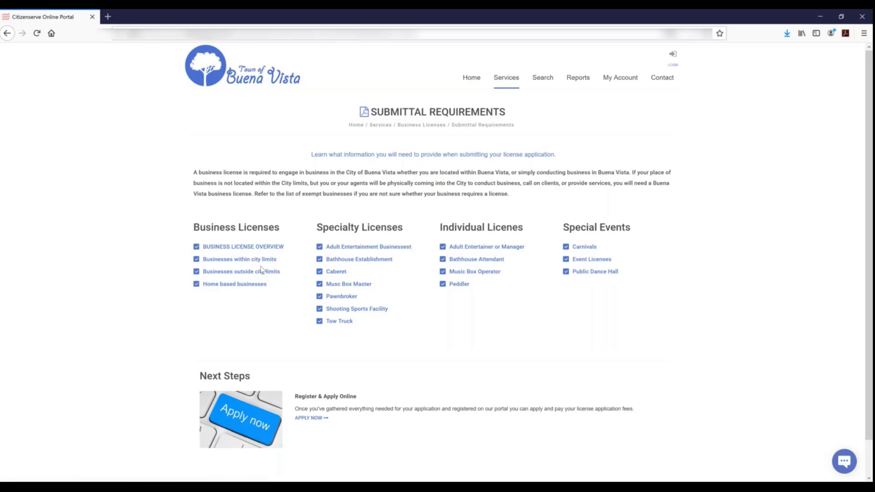
Start Buena Vista's online license application and go to its new-account registration form
click(310, 417)
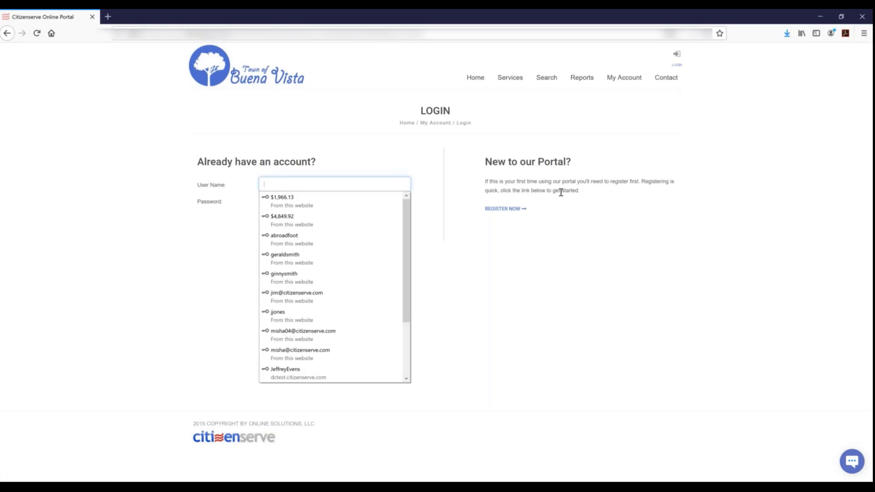
click(518, 204)
click(518, 206)
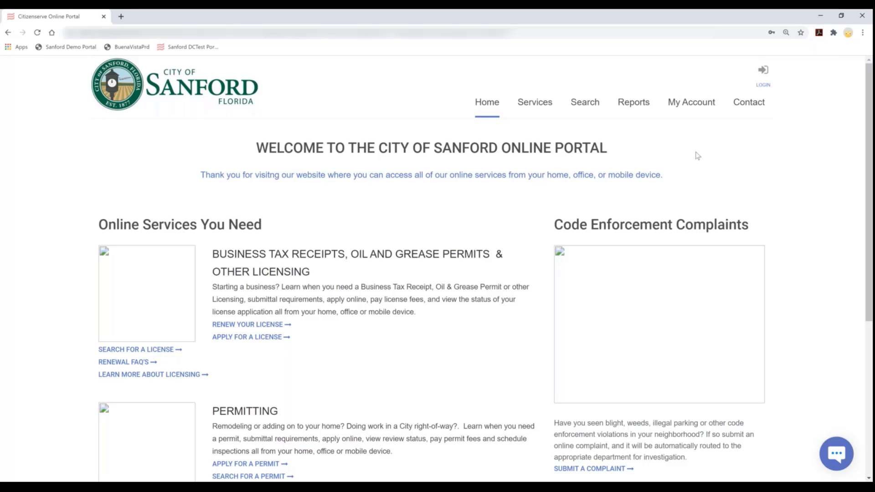
Go to Sanford's My Account login, open Register Now, and list the registration types
click(701, 108)
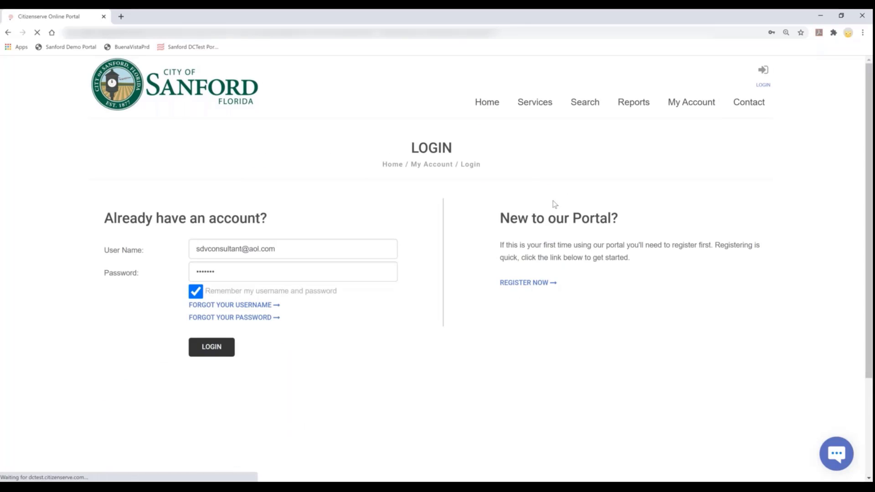
click(526, 283)
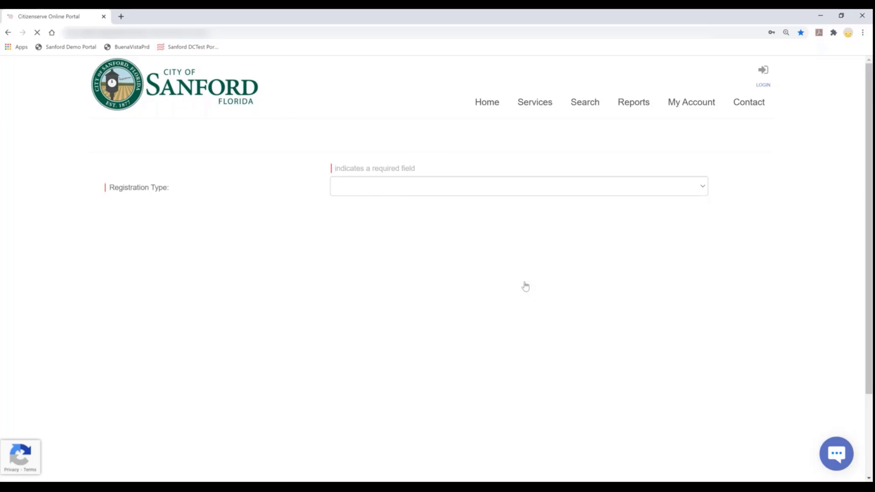
click(454, 213)
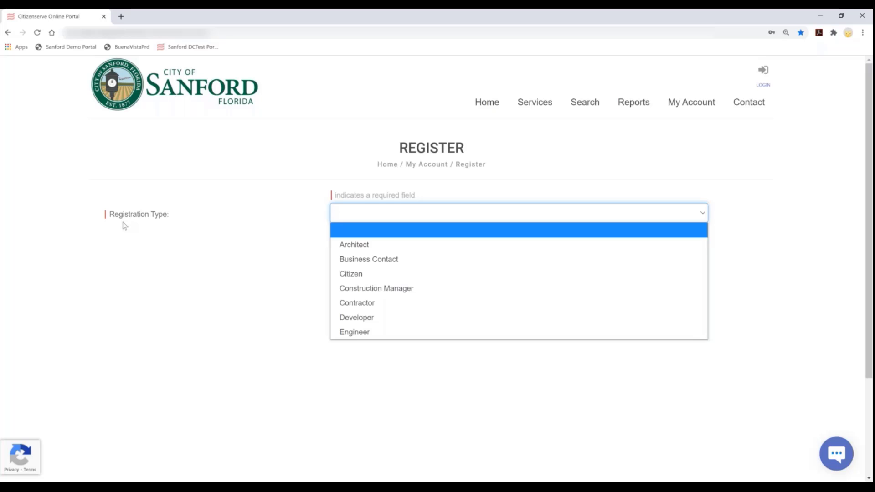
Choose Business Contact, enter the email and confirm-email addresses, then reopen the type list
click(391, 258)
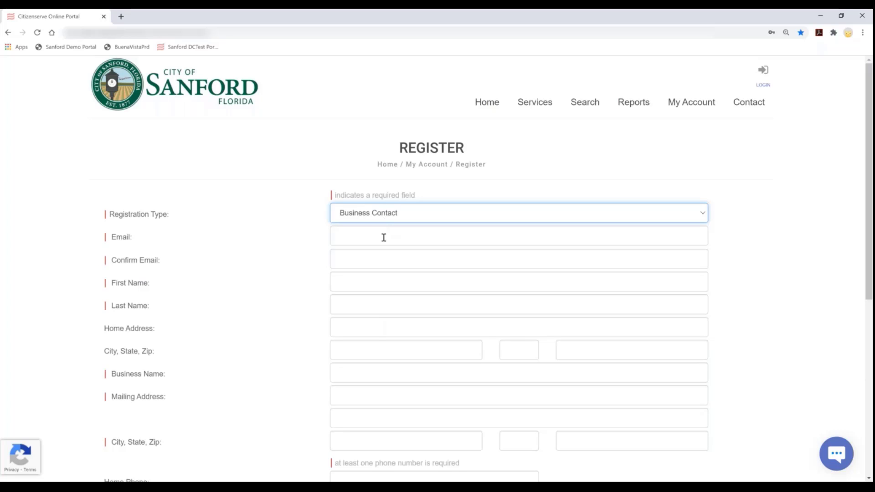
click(384, 237)
text(testing)
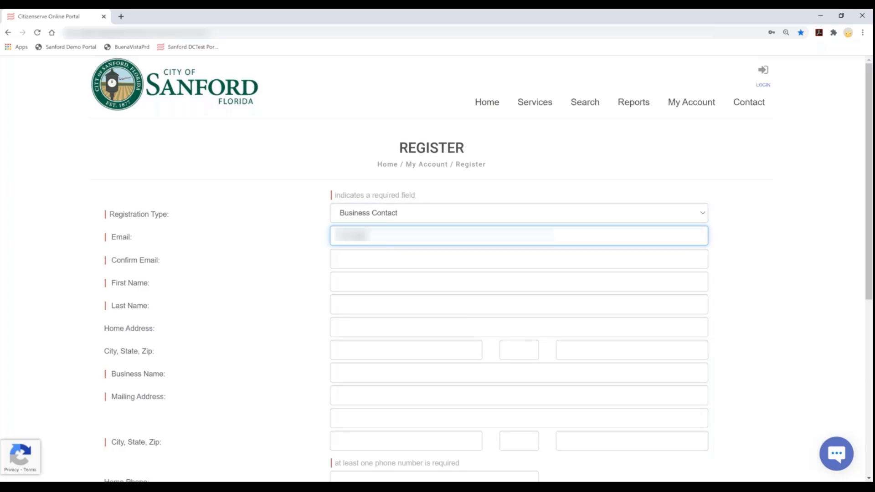
text(@gmail.om)
key(Tab)
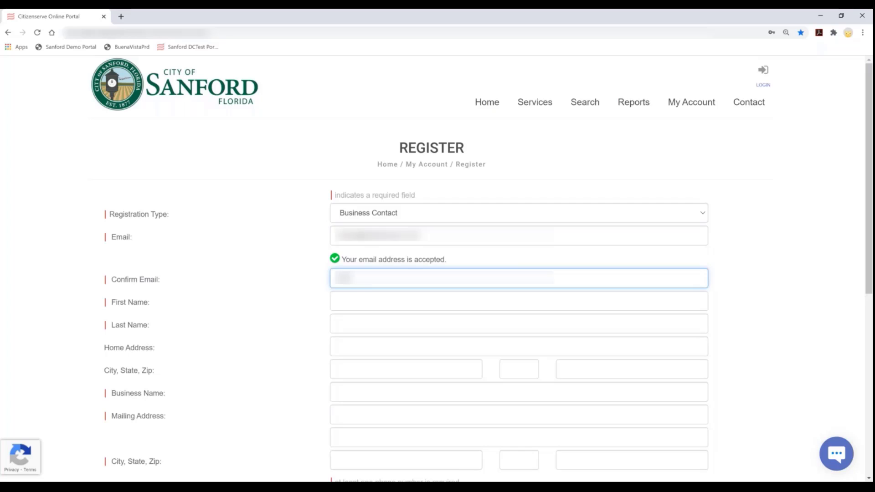
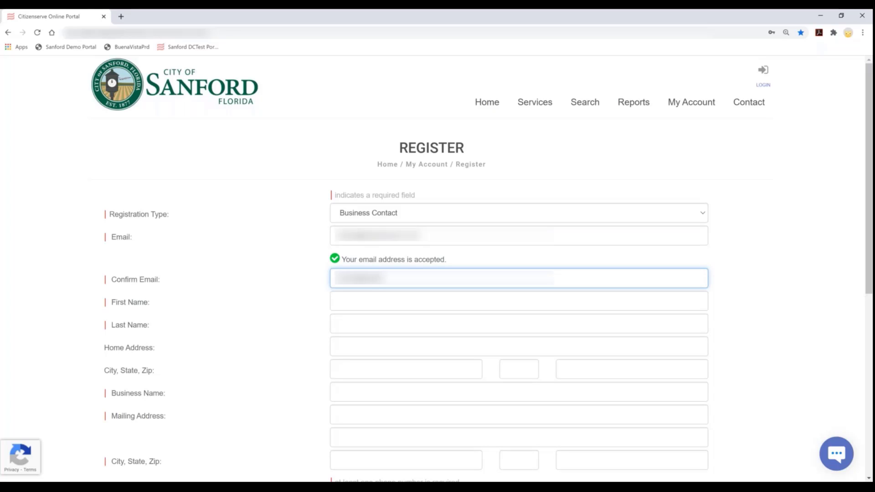
key(Tab)
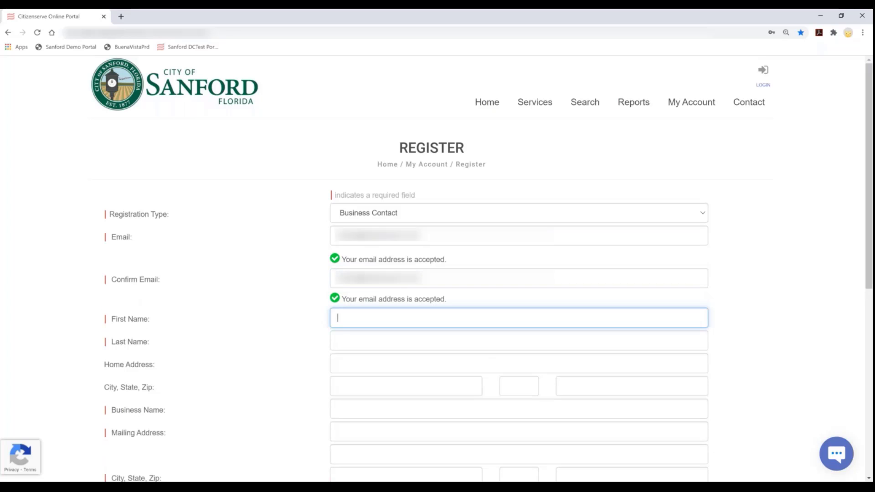
click(401, 218)
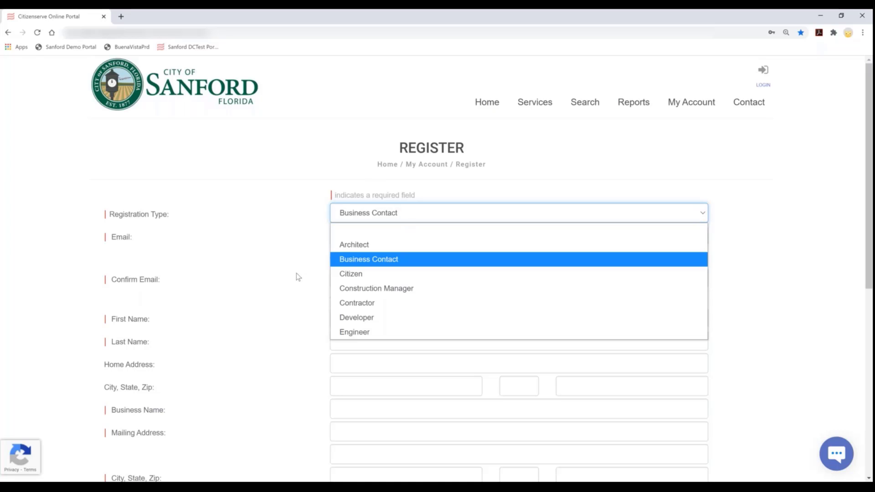
click(349, 260)
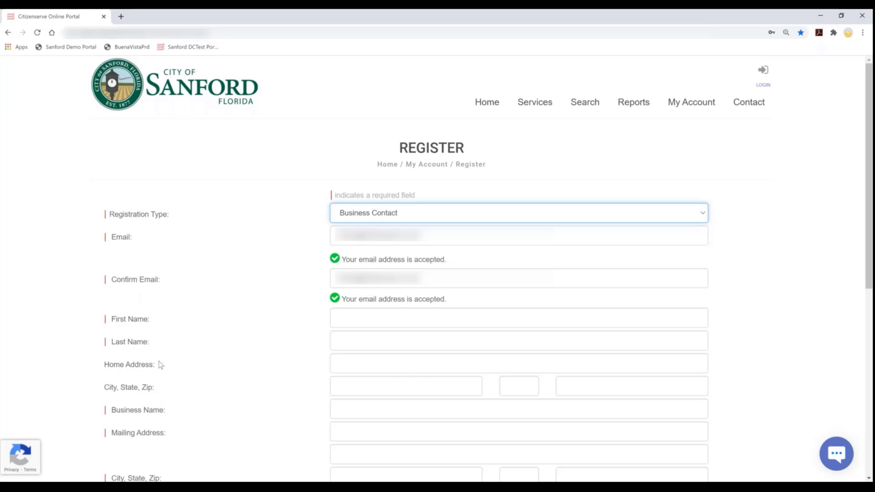
scroll(207, 383, down, 1)
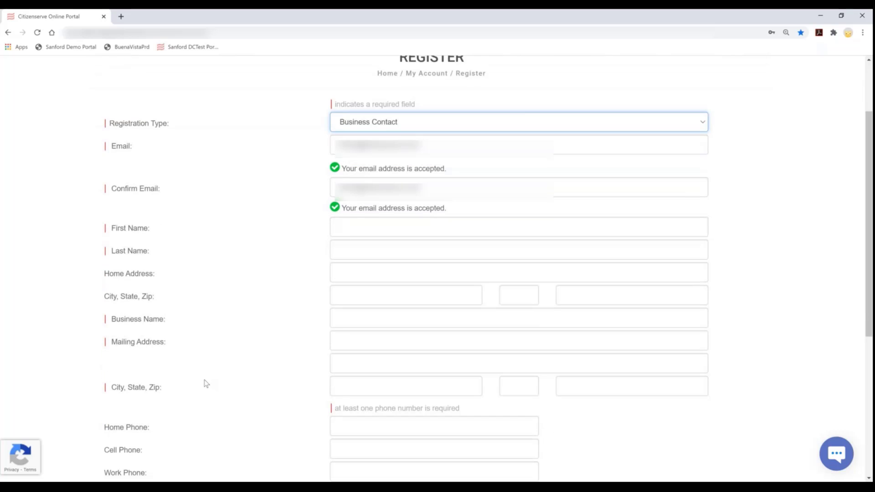
scroll(205, 385, down, 2)
scroll(204, 385, down, 4)
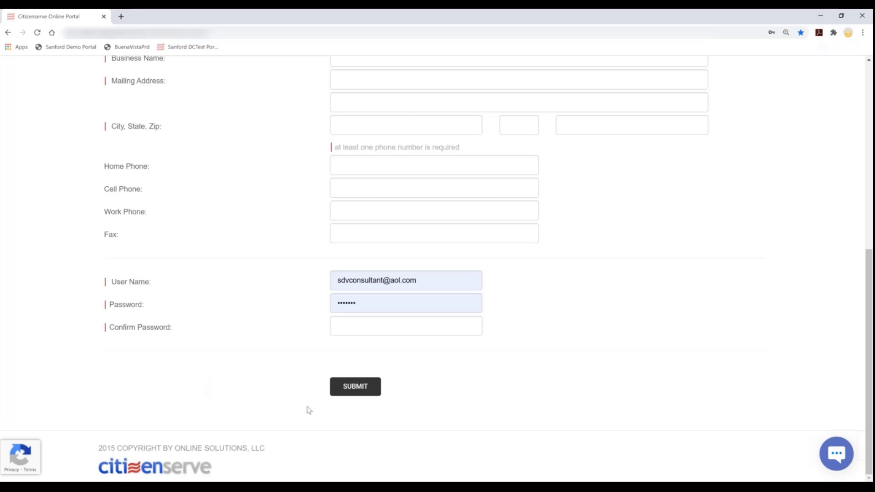
scroll(477, 440, up, 7)
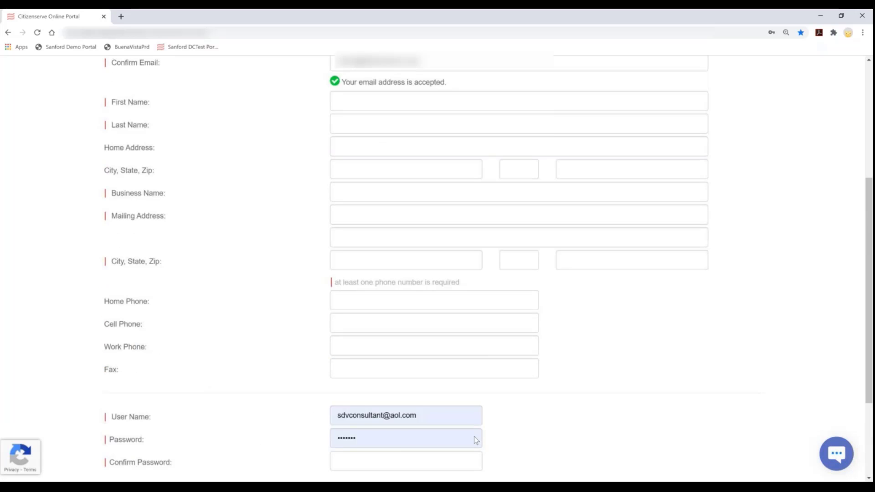
scroll(393, 217, up, 1)
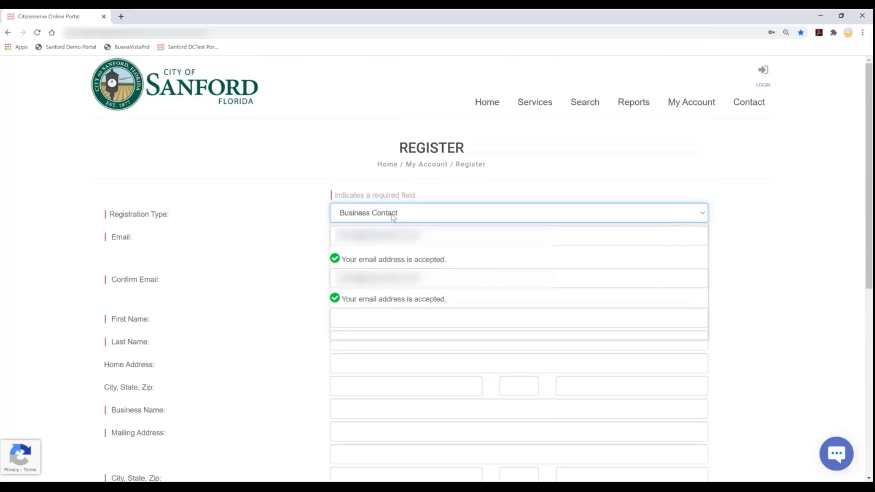
click(392, 215)
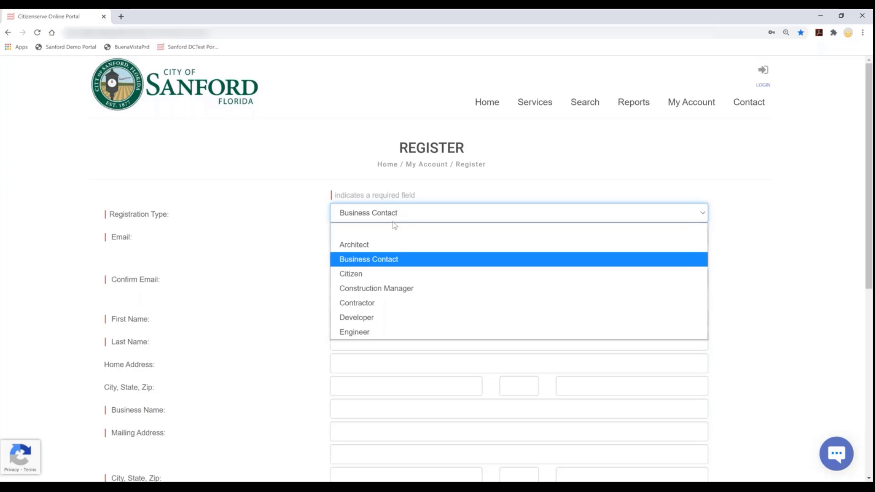
Switch the Registration Type from Construction Manager back to Business Contact
click(391, 288)
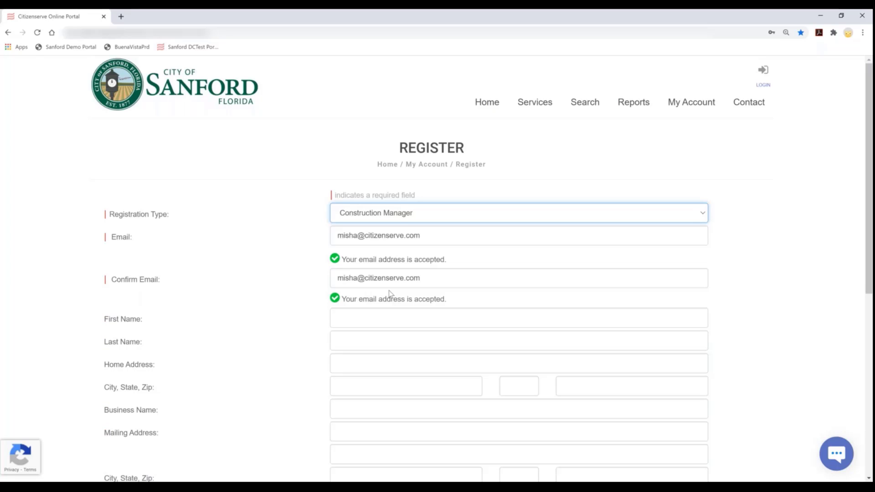
scroll(273, 282, down, 2)
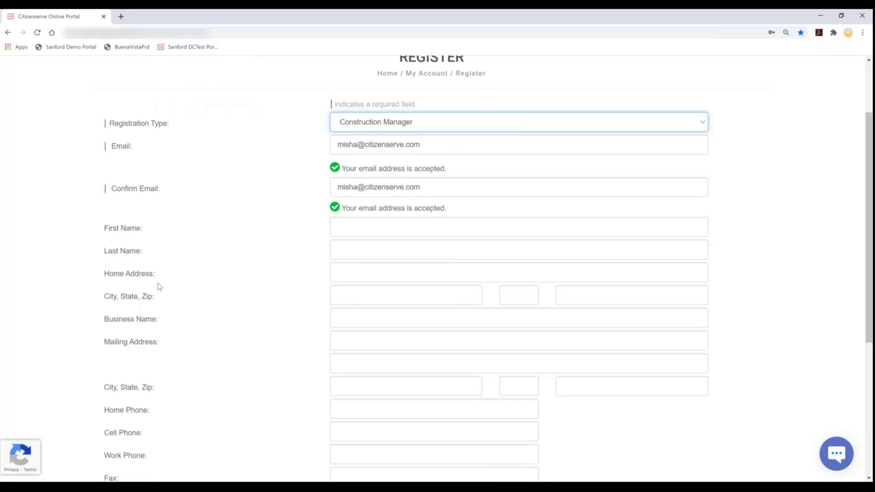
scroll(219, 342, down, 2)
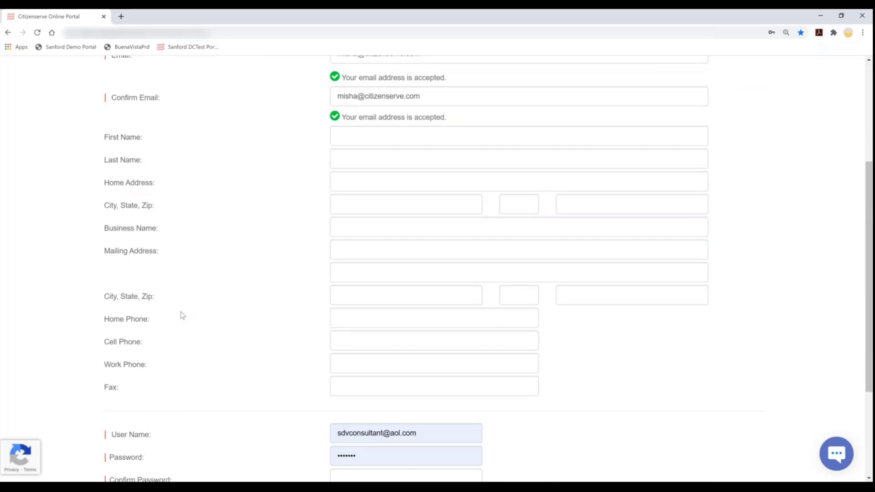
scroll(191, 309, down, 2)
scroll(213, 308, up, 7)
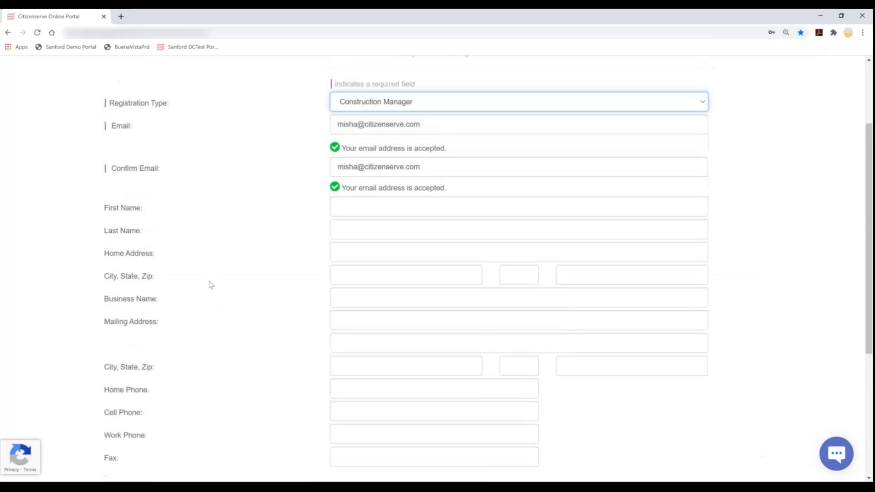
click(378, 218)
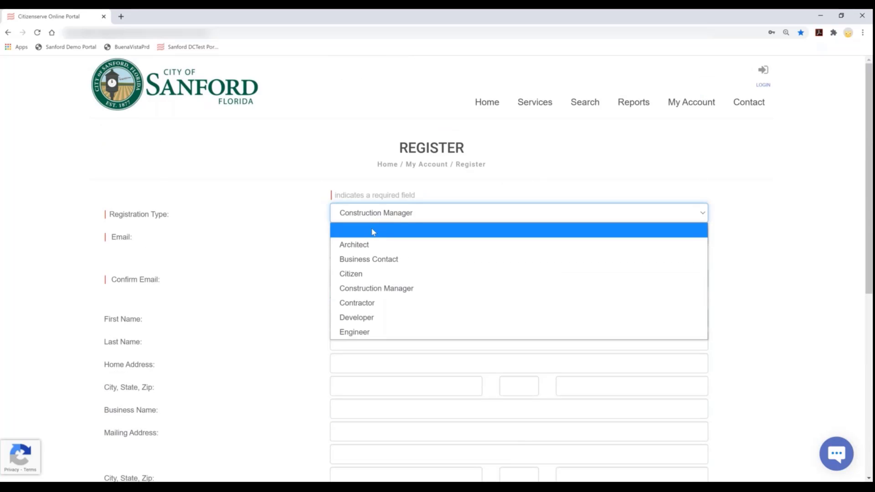
click(368, 259)
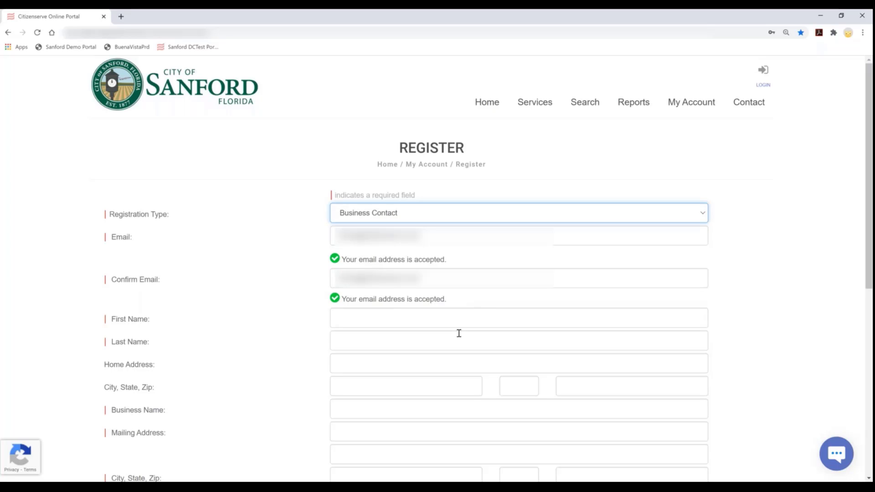
Enter the registrant's first and last name and the business name
click(377, 314)
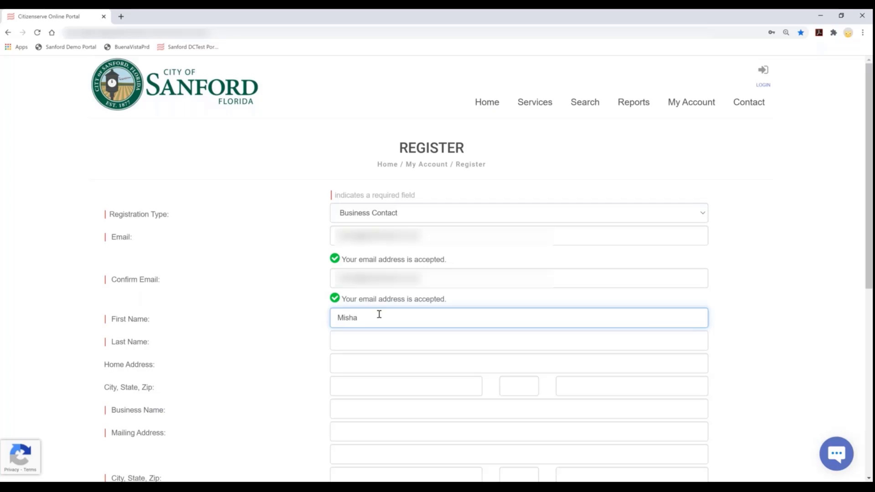
key(Tab)
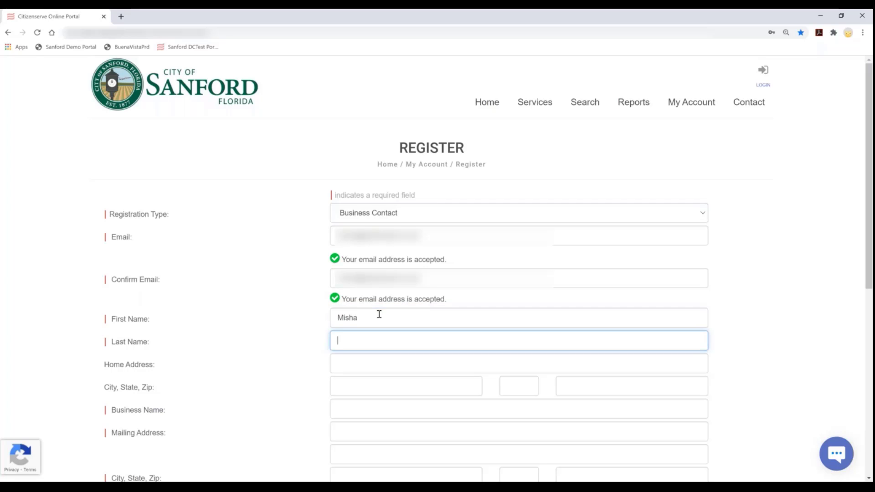
key(Tab)
key(Tab)
key(Tab)
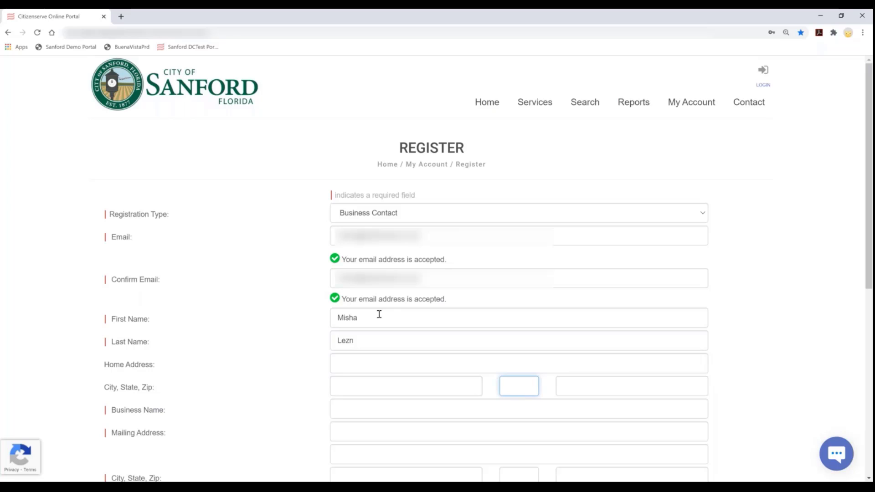
key(Tab)
key(Tab)
text(Mish)
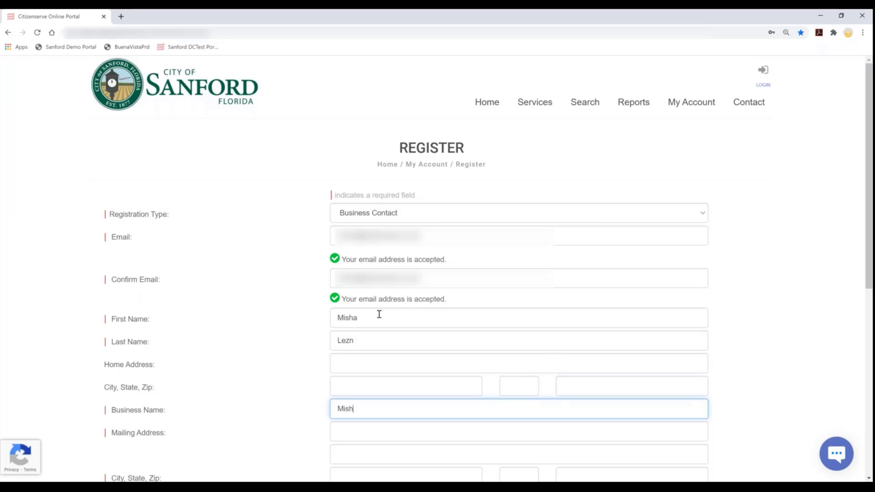
text(a's Fun Kid Zone)
Fill in the mailing street address, city Sanford, state FL and the zip code
click(371, 428)
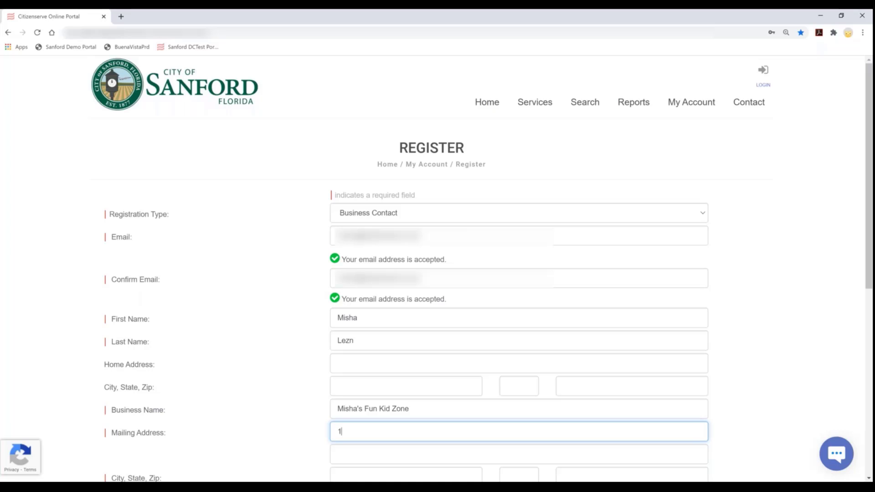
key(Tab)
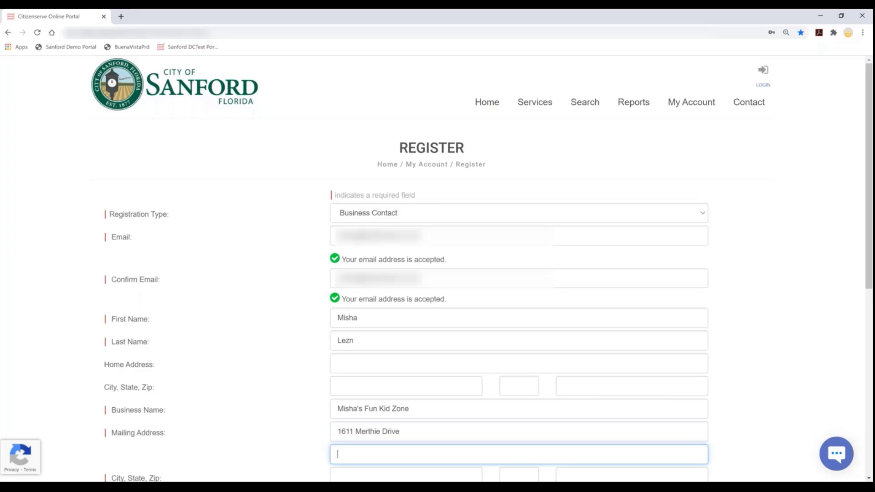
key(Tab)
text(S)
key(Tab)
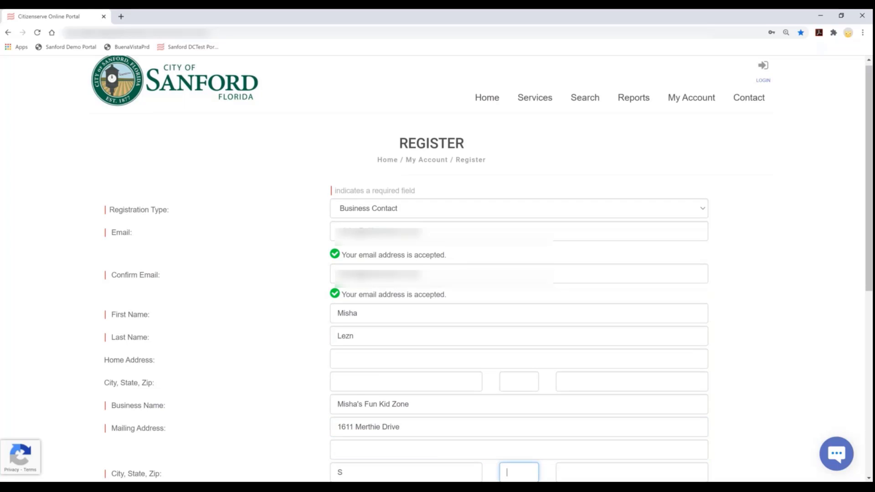
key(shift+Tab)
text(anford)
key(Tab)
text(FL)
key(Tab)
text(32)
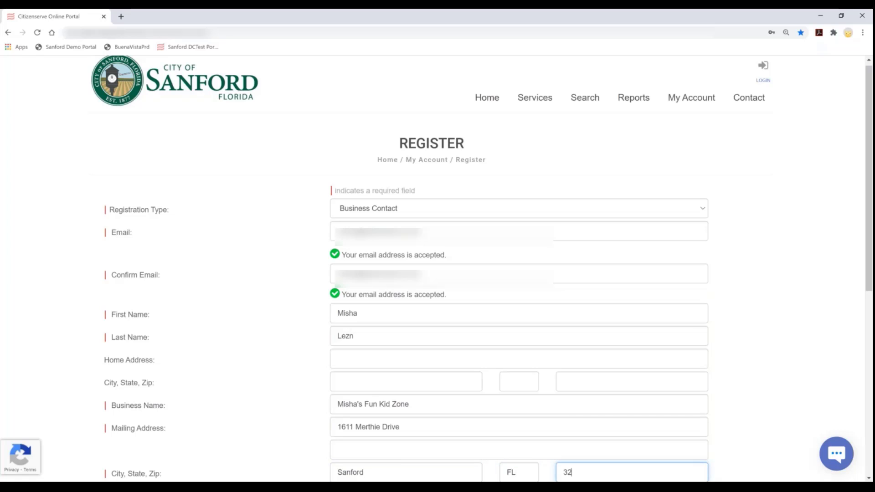
text(771)
Enter the registrant's work phone number
scroll(557, 360, down, 2)
scroll(551, 357, down, 5)
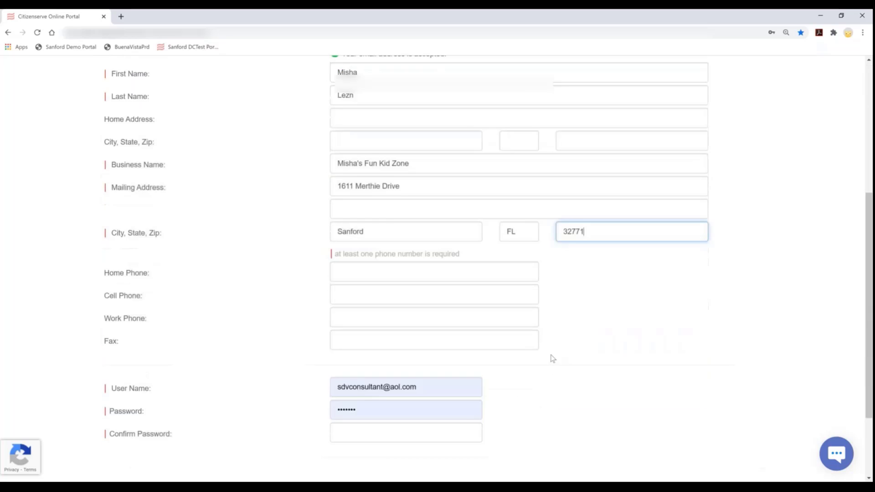
click(355, 285)
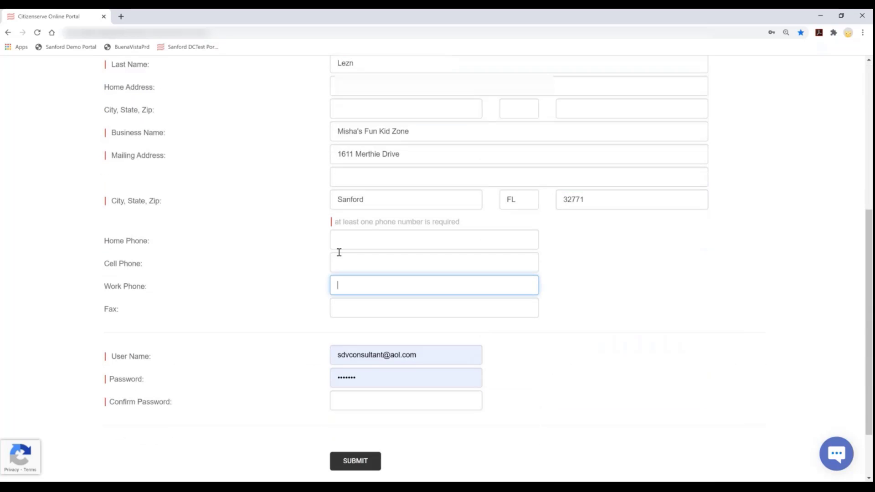
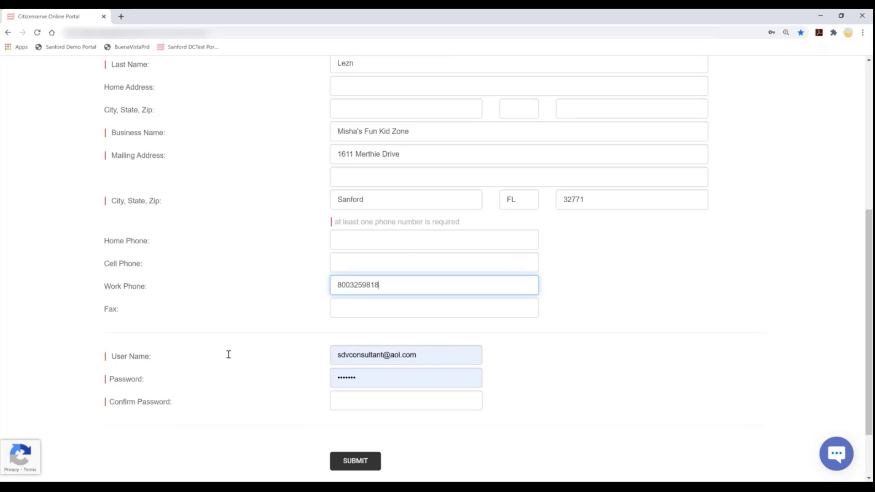
Fill the user name from a saved login and enter a matching password and confirmation
click(456, 358)
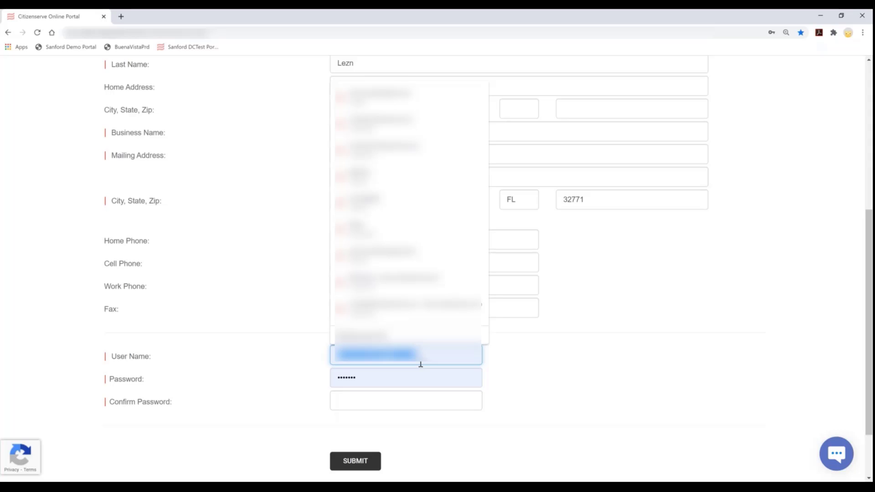
key(Up)
key(Up)
key(Up)
key(Up)
key(Up)
key(Up)
key(Up)
key(Return)
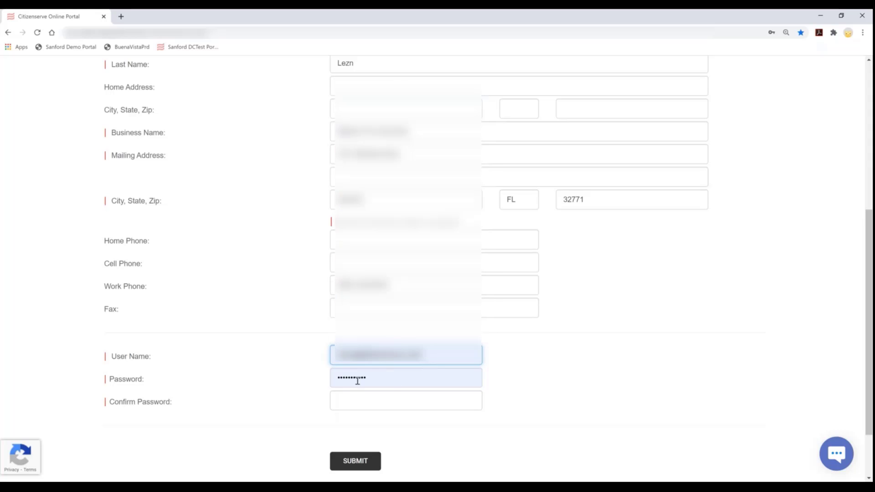
key(Tab)
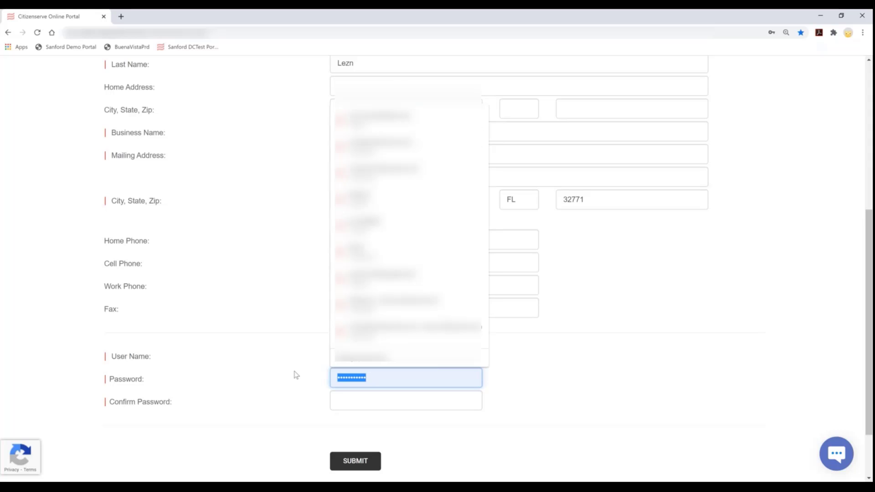
text(*********)
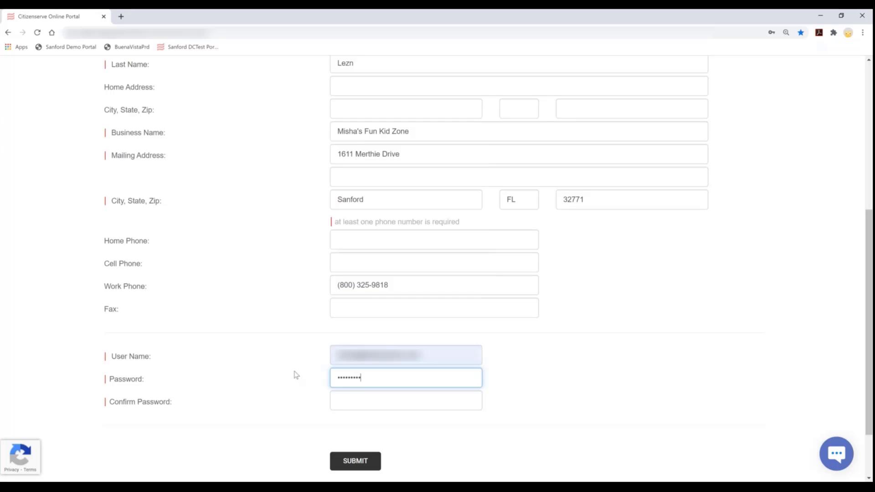
text(***)
key(Tab)
text(************)
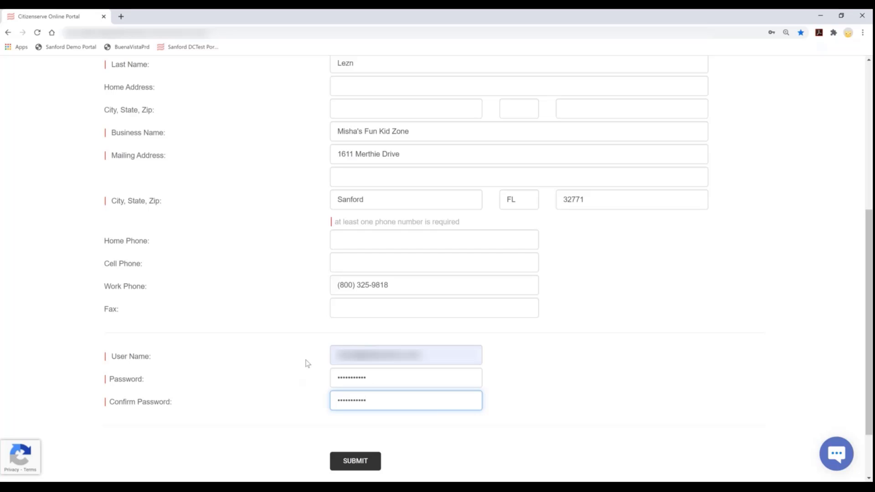
click(356, 461)
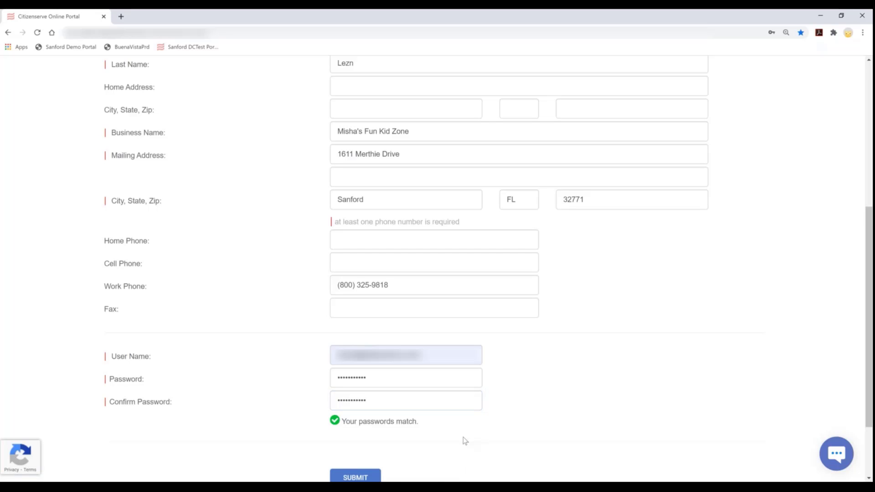
scroll(461, 440, down, 2)
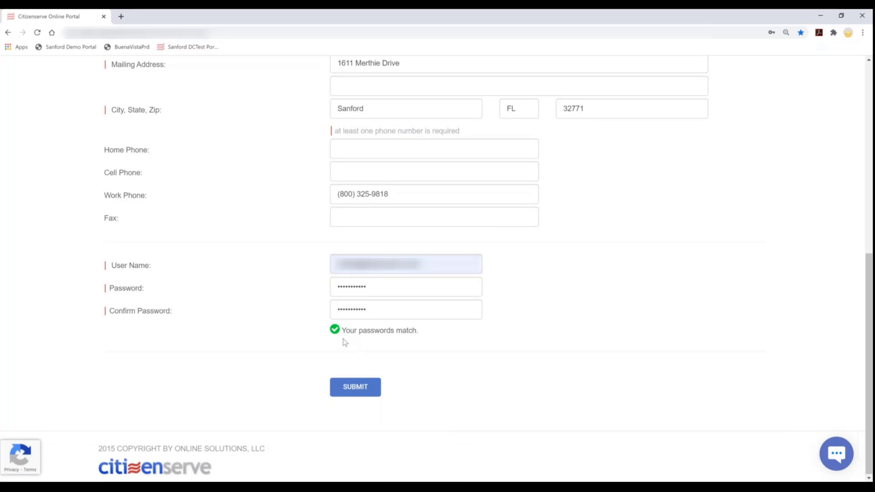
Submit the registration and confirm the 'Your registration is complete' message
click(354, 388)
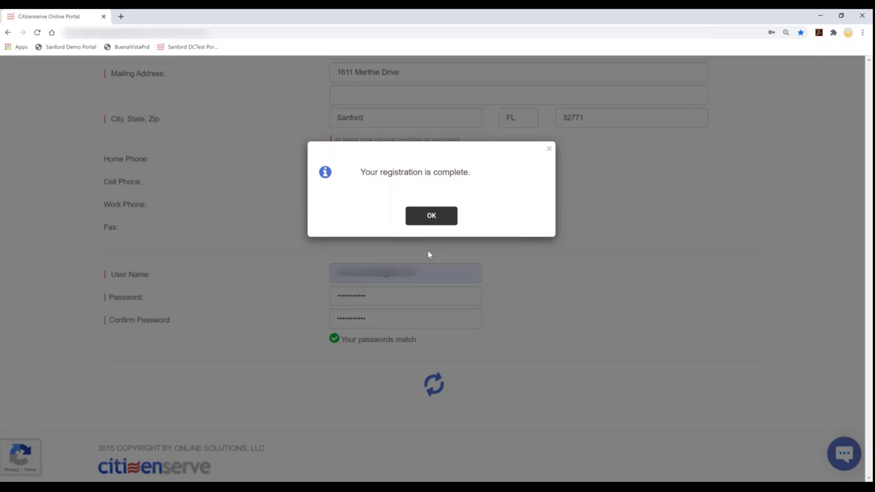
click(432, 216)
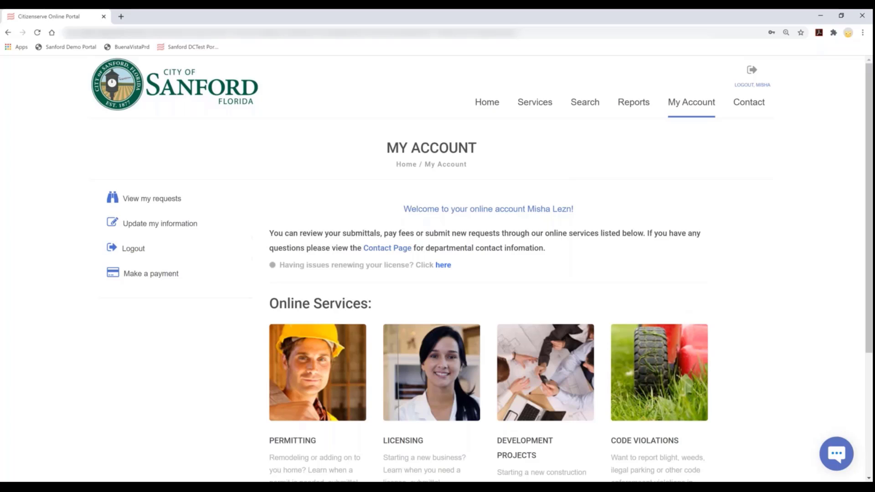
scroll(529, 468, down, 2)
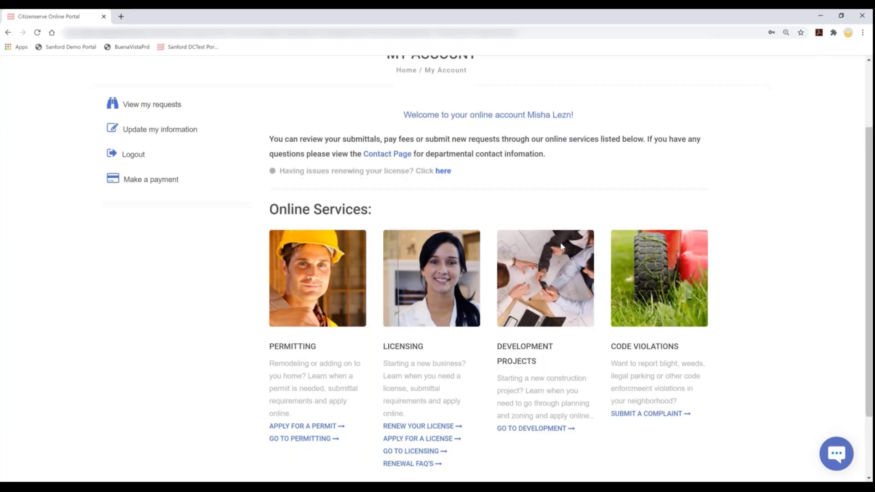
scroll(561, 246, down, 2)
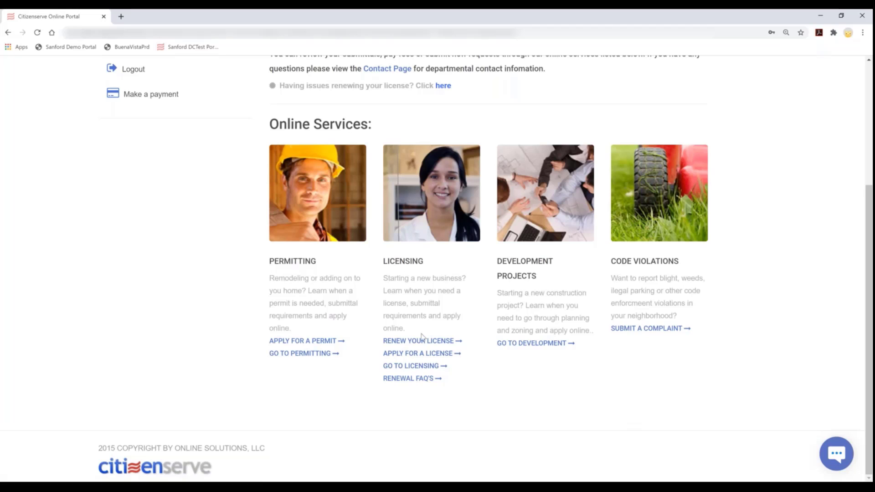
Go to Licensing, highlight the business tax receipt description, and begin an online license application
click(419, 371)
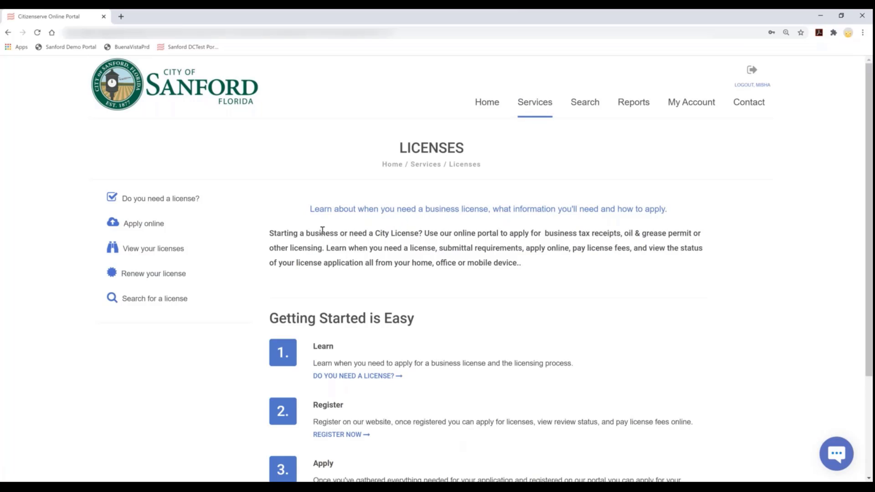
drag(282, 231, 554, 234)
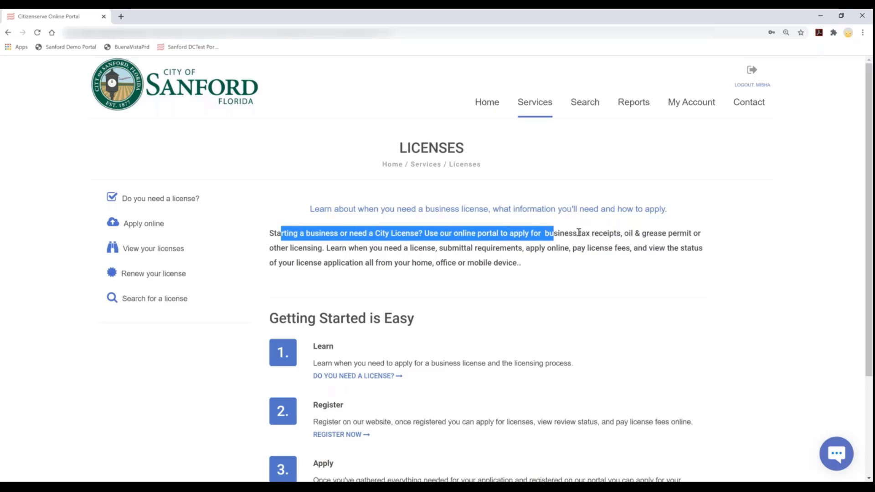
drag(581, 233, 618, 238)
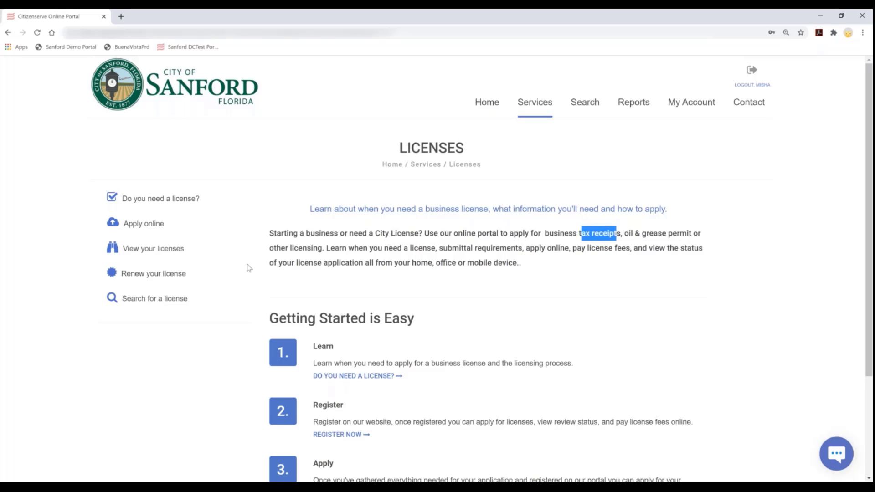
click(143, 230)
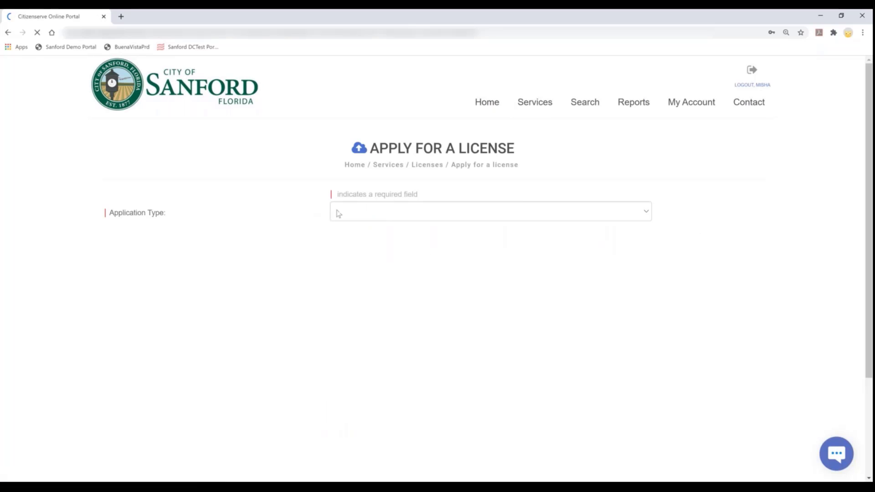
Set the application type to Business Tax Receipt with sub type Home based business
click(367, 211)
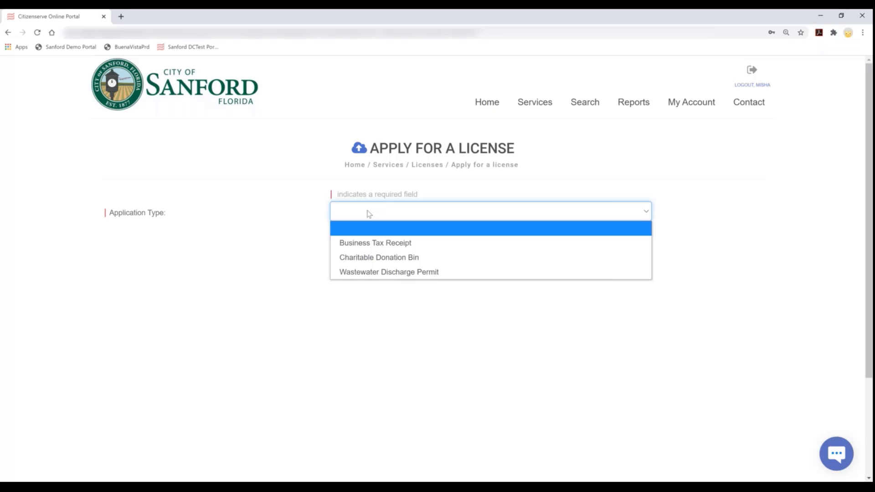
click(377, 243)
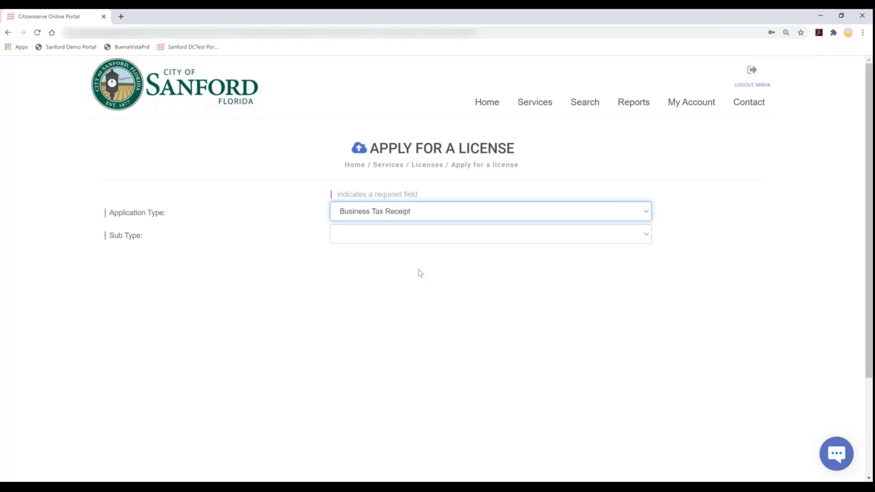
click(377, 237)
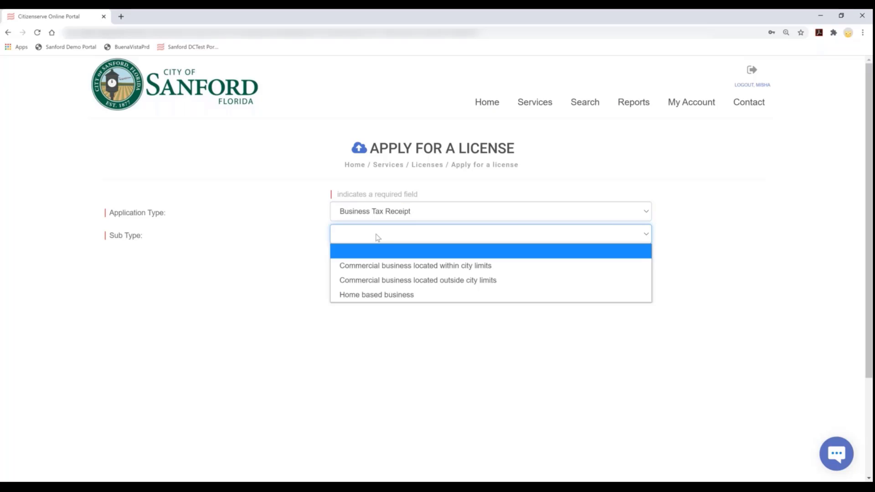
click(383, 295)
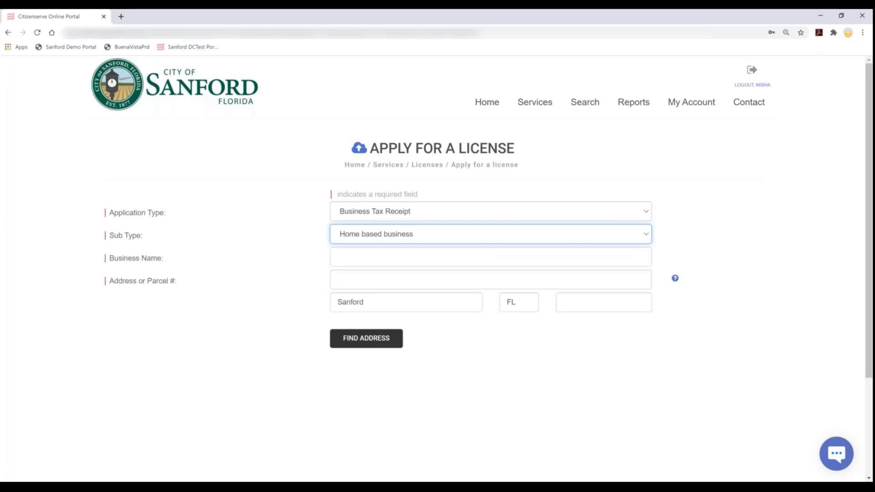
Enter business name 'Misha's Kid zone', then the business street address and ZIP code
click(359, 256)
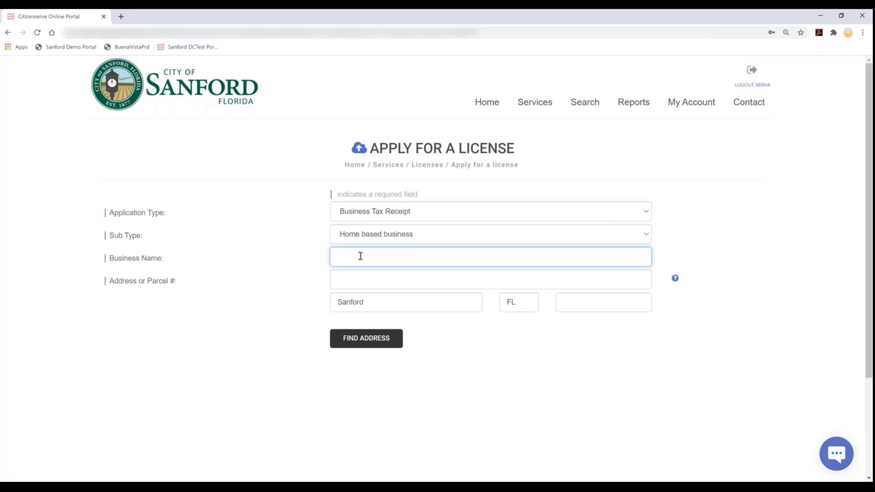
text(Misha's Kid zone)
key(Tab)
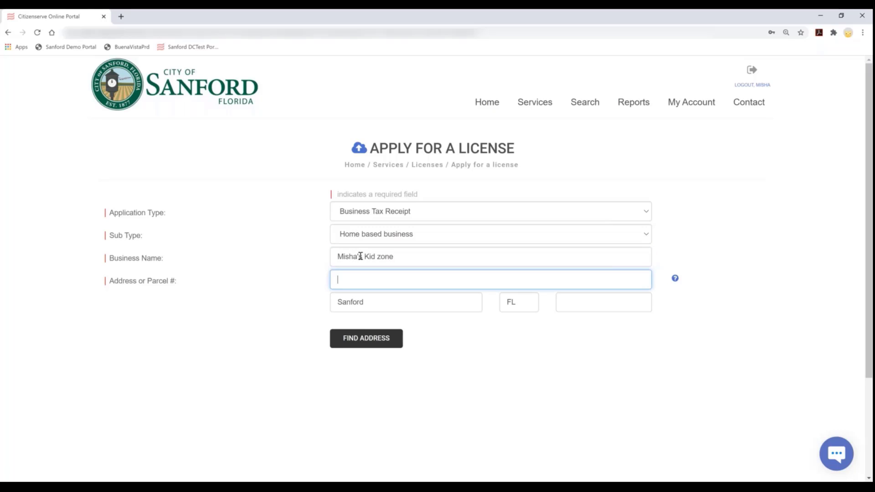
key(Tab)
key(Tab)
key(Tab)
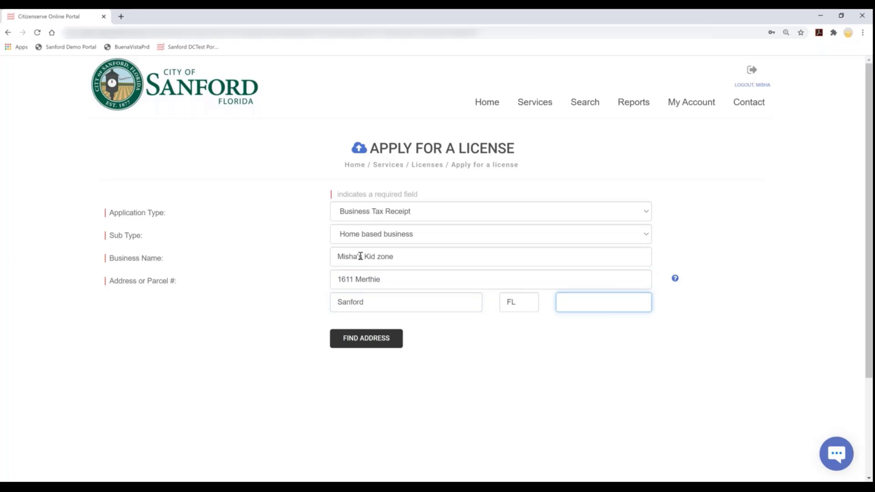
text(372)
key(BackSpace)
text(32771)
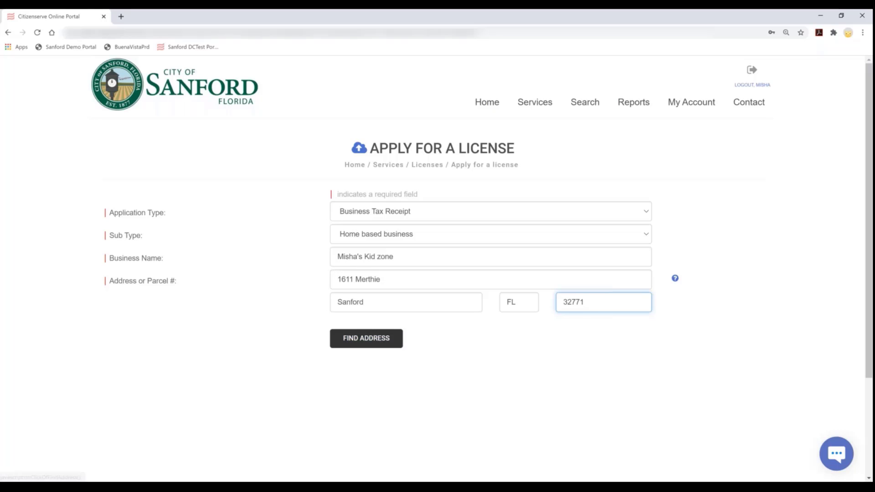
click(365, 339)
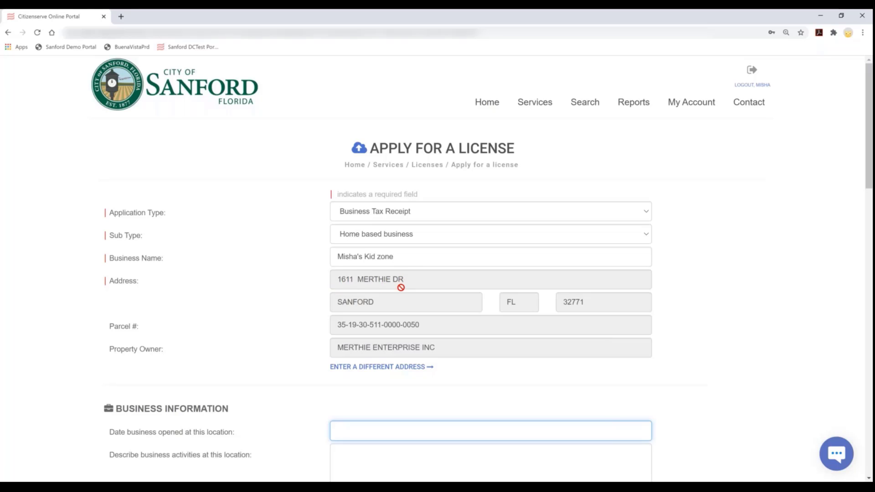
scroll(400, 306, down, 4)
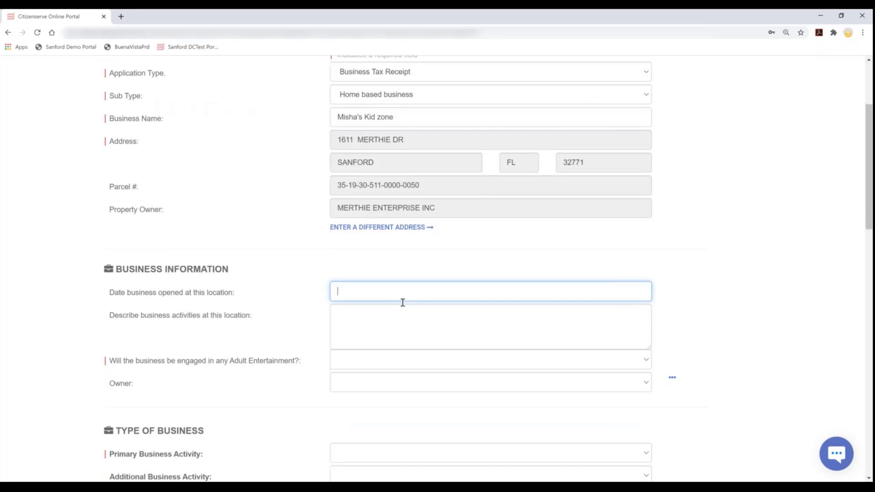
scroll(398, 297, down, 1)
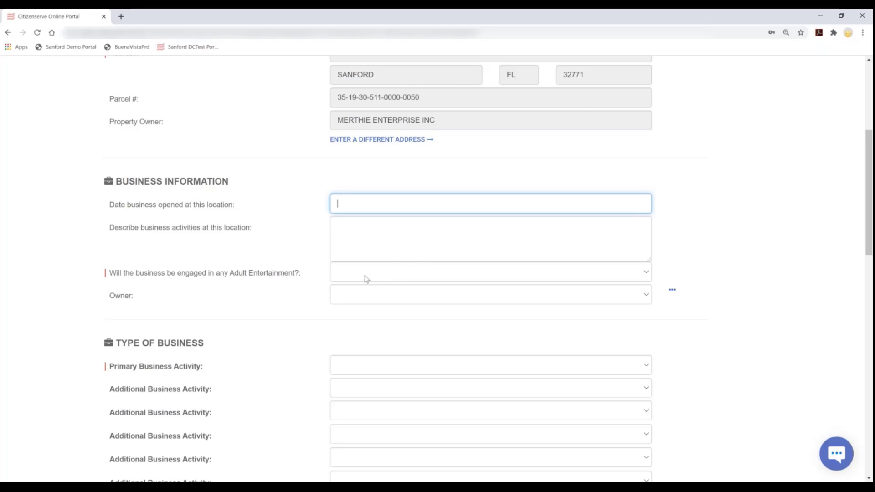
click(349, 279)
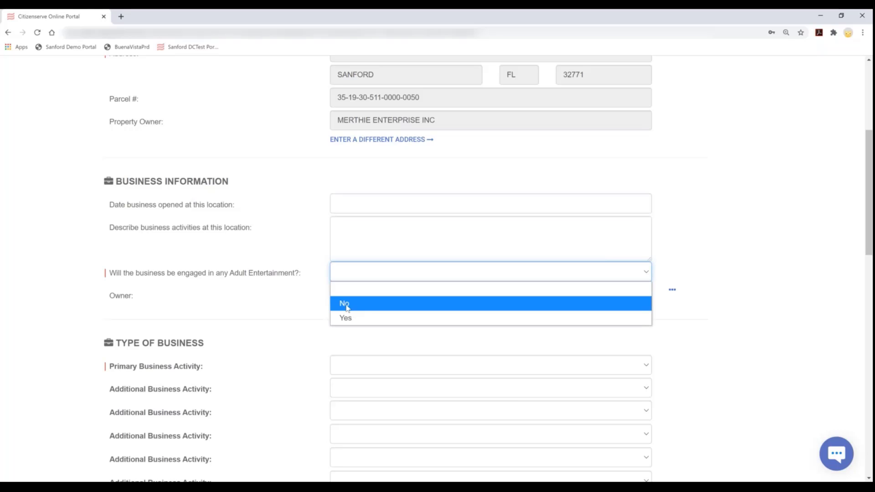
Answer No to adult entertainment, choose Day Nursery or Kindergarten, then Home Day Care type
click(349, 305)
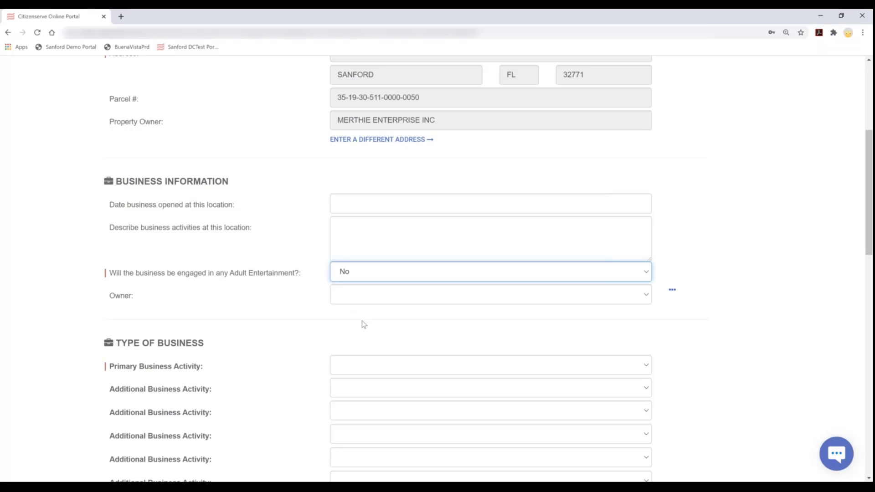
scroll(361, 324, down, 3)
click(376, 232)
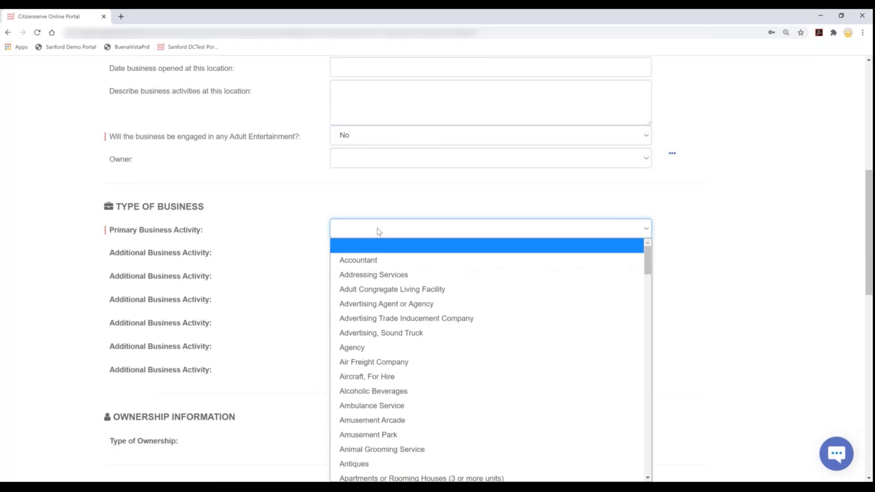
key(c)
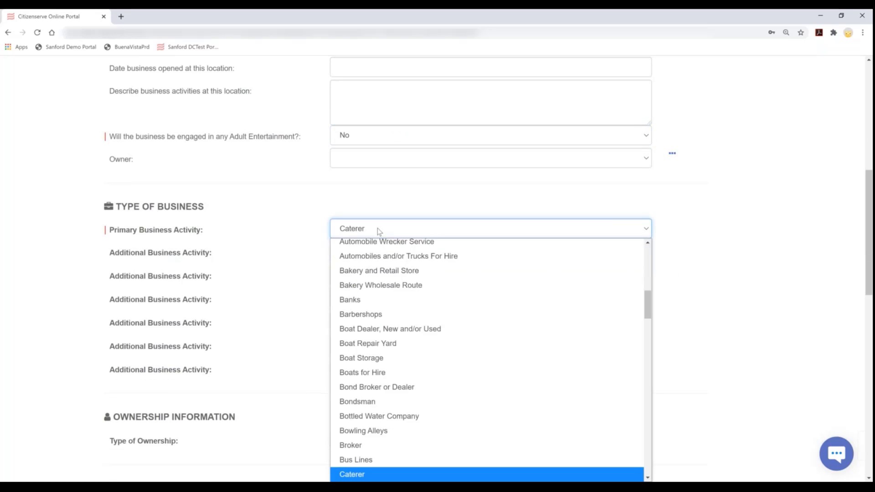
key(c)
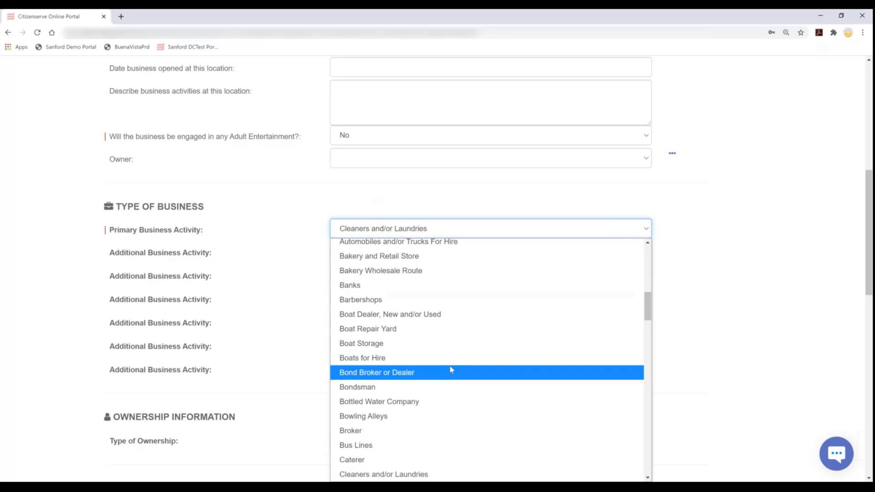
scroll(451, 373, down, 4)
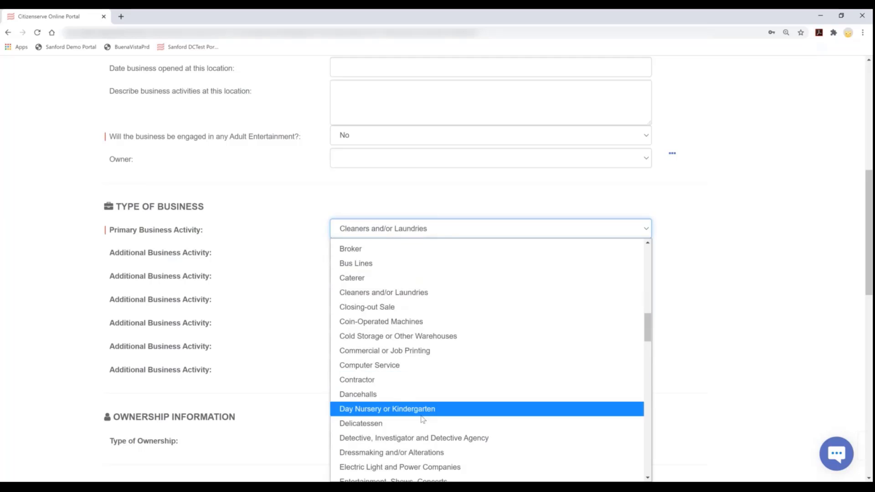
click(493, 222)
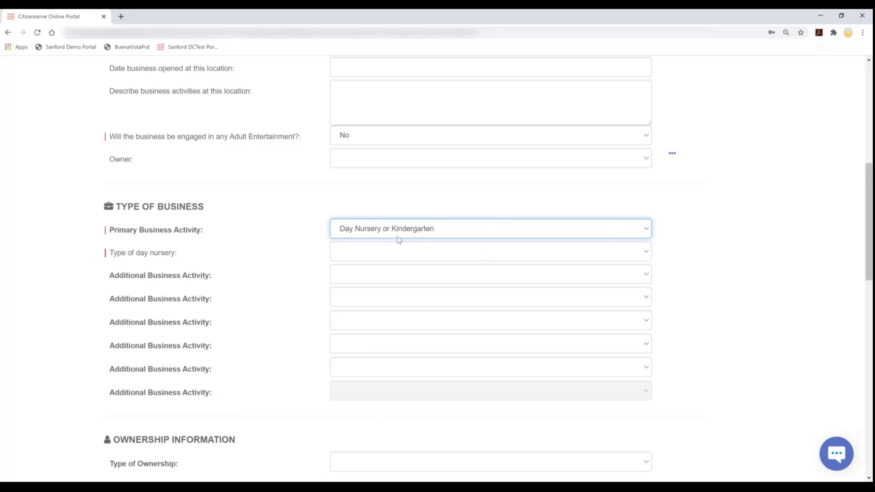
click(378, 255)
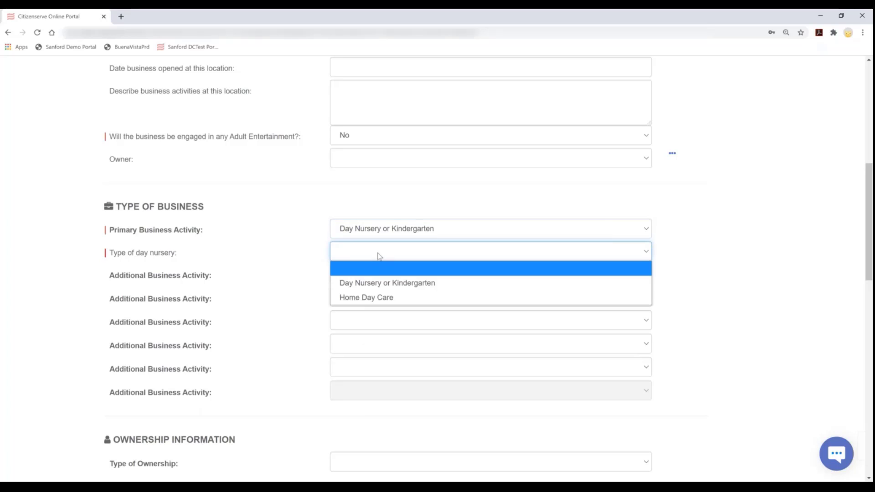
click(377, 299)
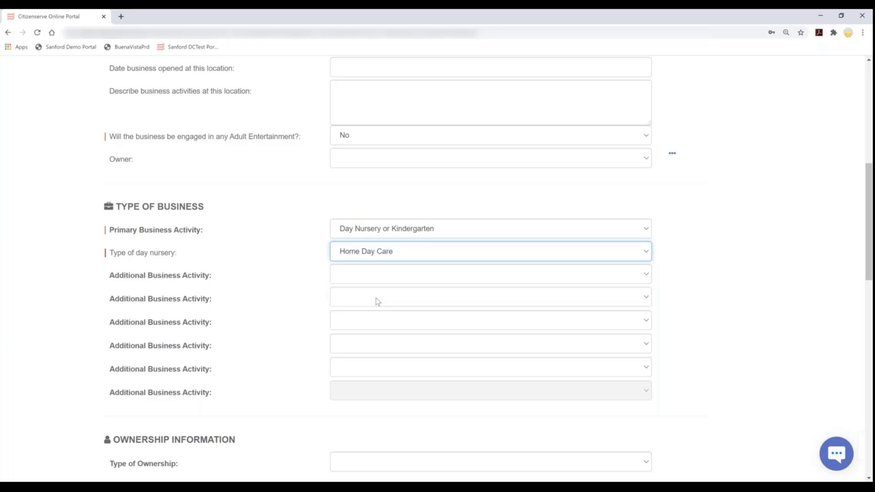
scroll(374, 299, down, 1)
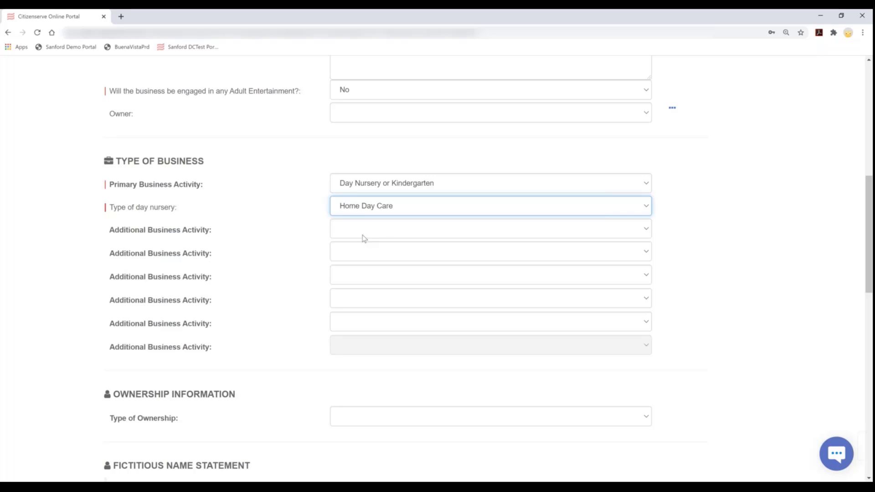
scroll(366, 239, down, 3)
scroll(367, 246, down, 1)
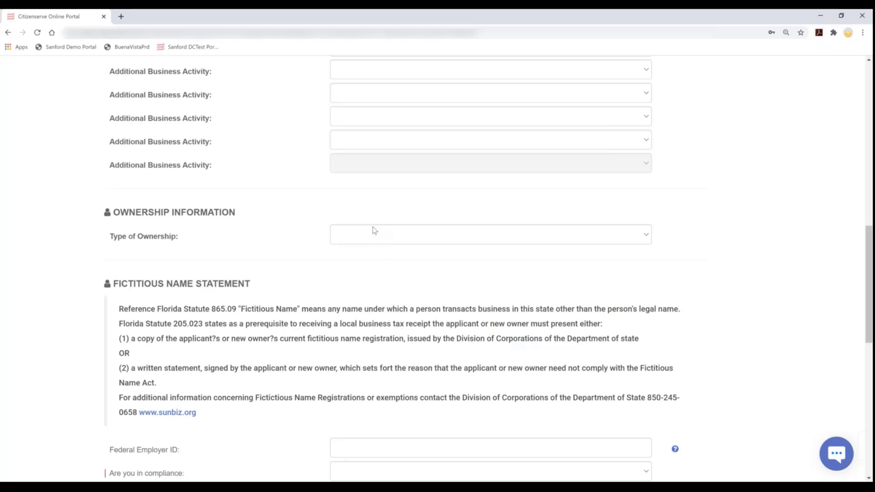
click(368, 238)
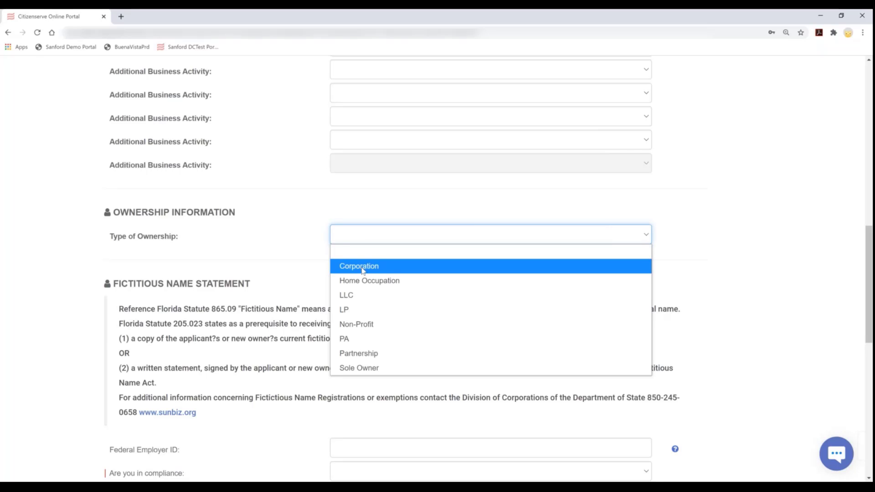
click(362, 268)
click(368, 241)
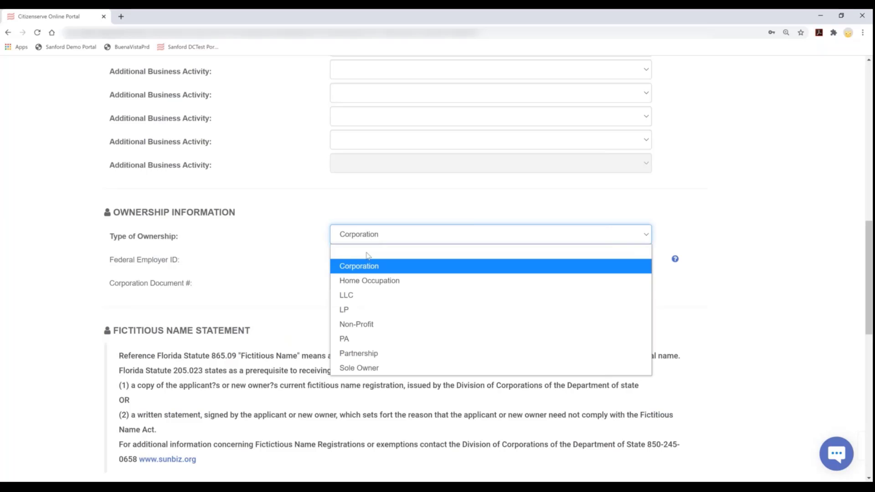
click(368, 249)
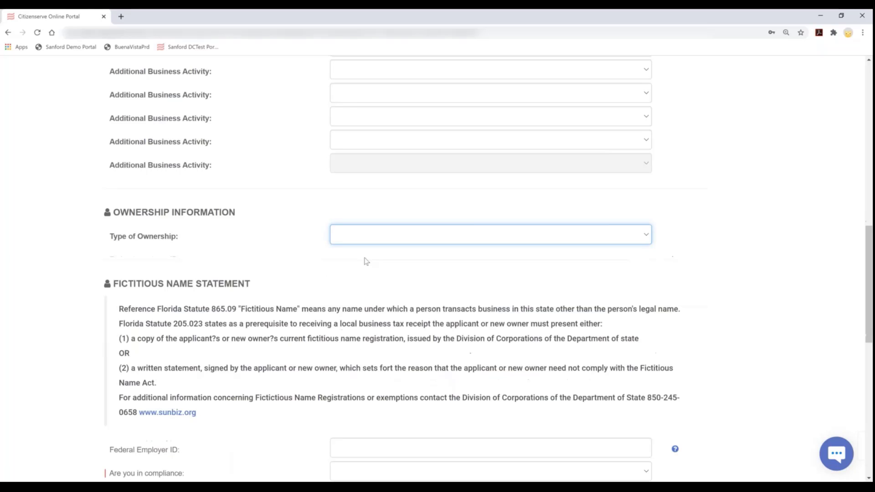
scroll(368, 305, down, 3)
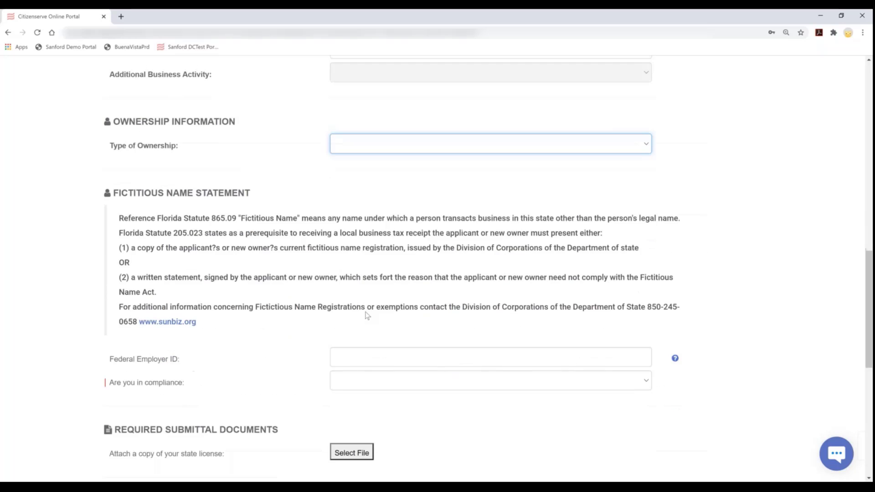
Enter the Federal Employer ID, answer Yes to compliance, and fill in the registration number
click(371, 314)
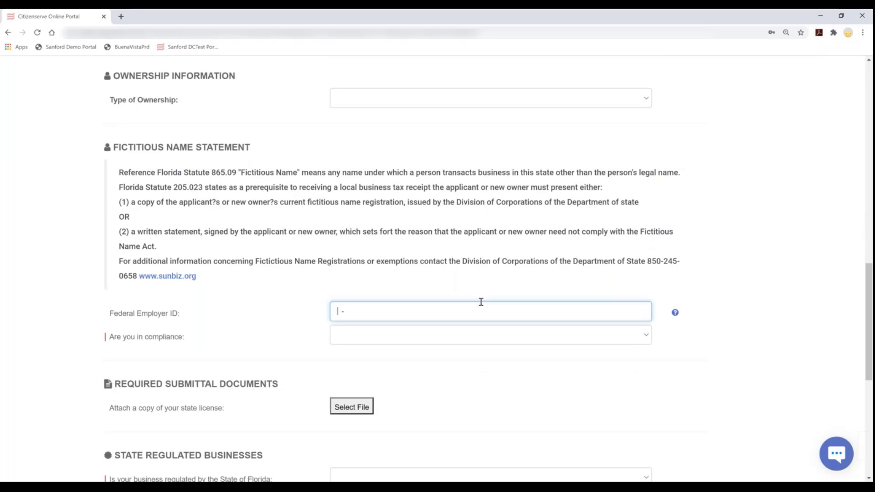
text(12-3123123)
click(391, 337)
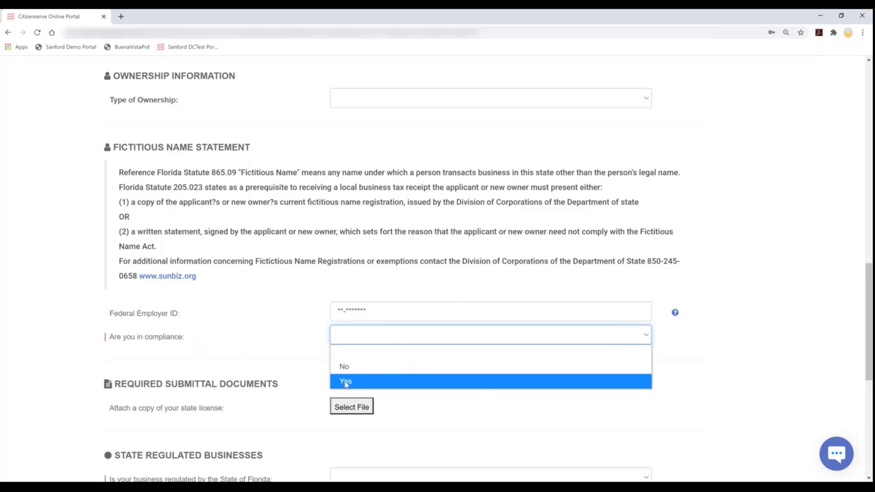
click(346, 384)
click(357, 357)
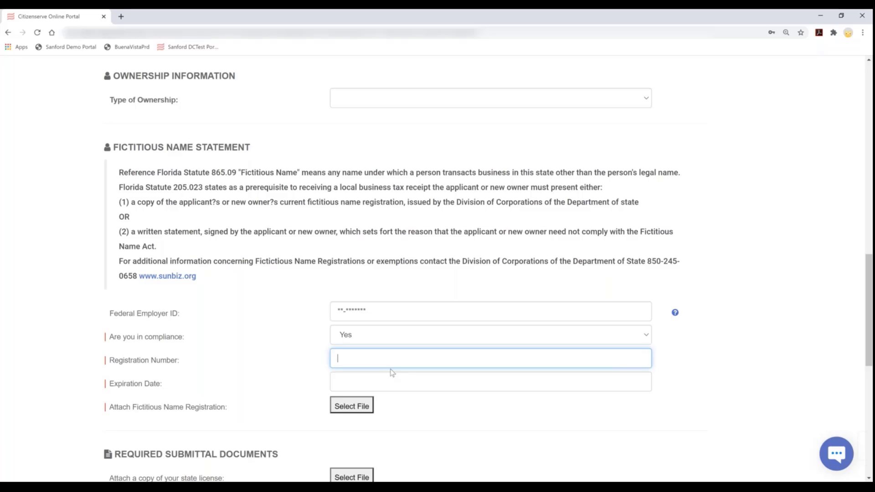
text(123123123)
Set the fictitious name registration expiration date to 05/21/2021 in the date picker
click(389, 383)
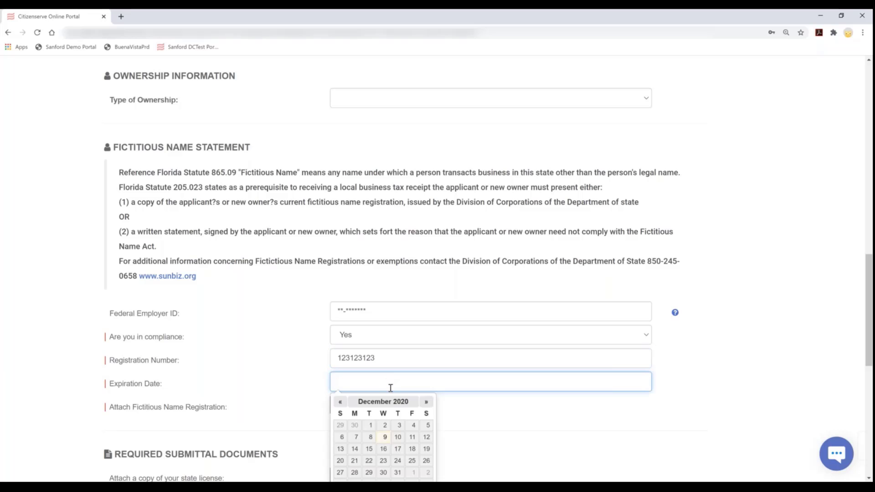
click(426, 402)
click(426, 402)
click(426, 402)
click(426, 402)
click(426, 402)
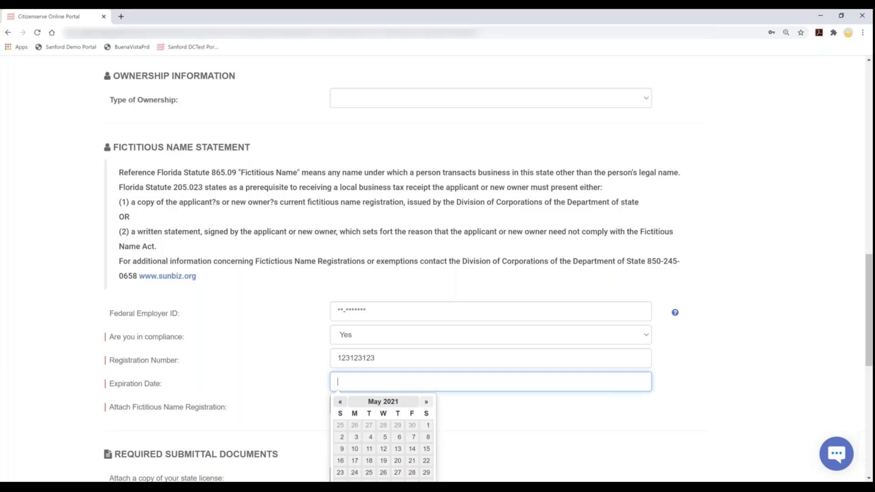
scroll(426, 397, down, 1)
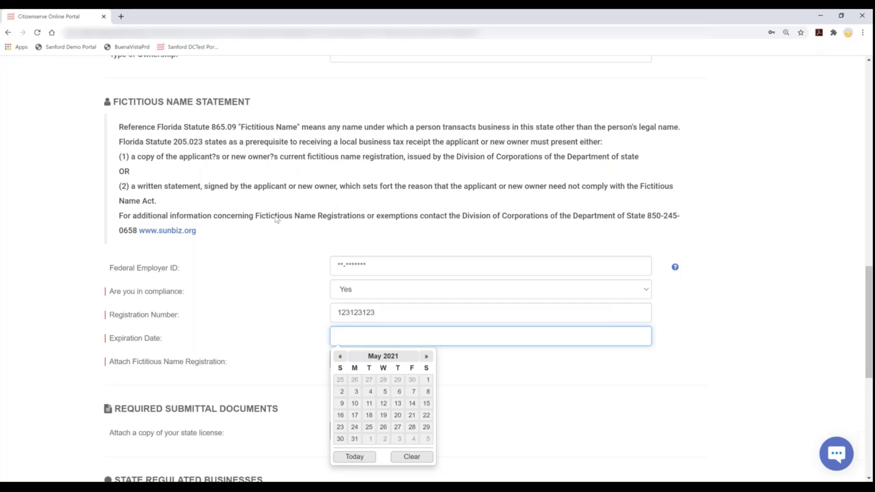
click(310, 216)
drag(274, 217, 375, 217)
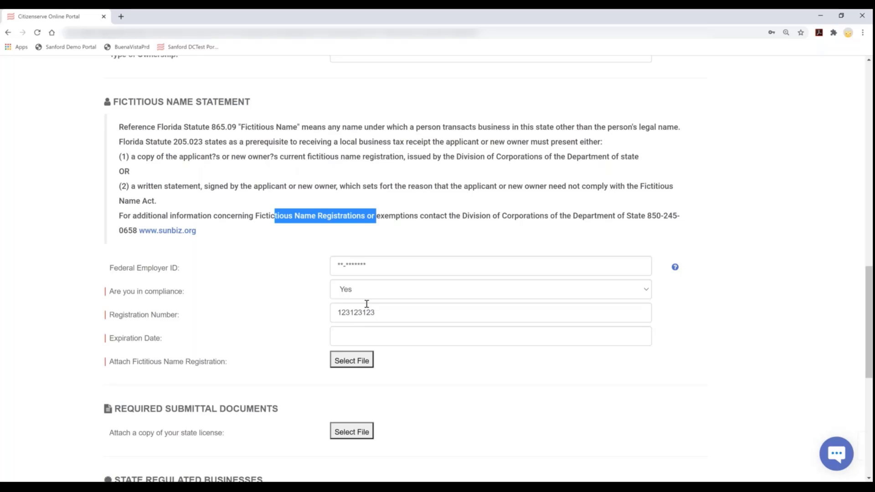
click(358, 337)
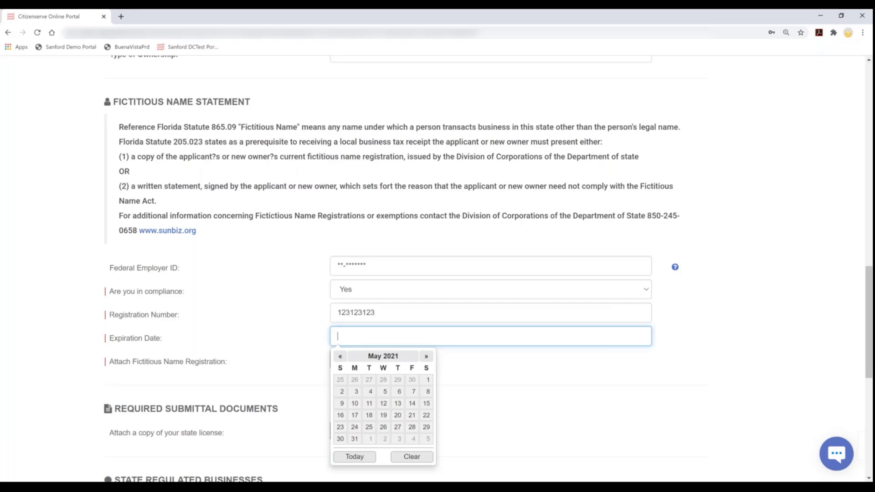
click(411, 415)
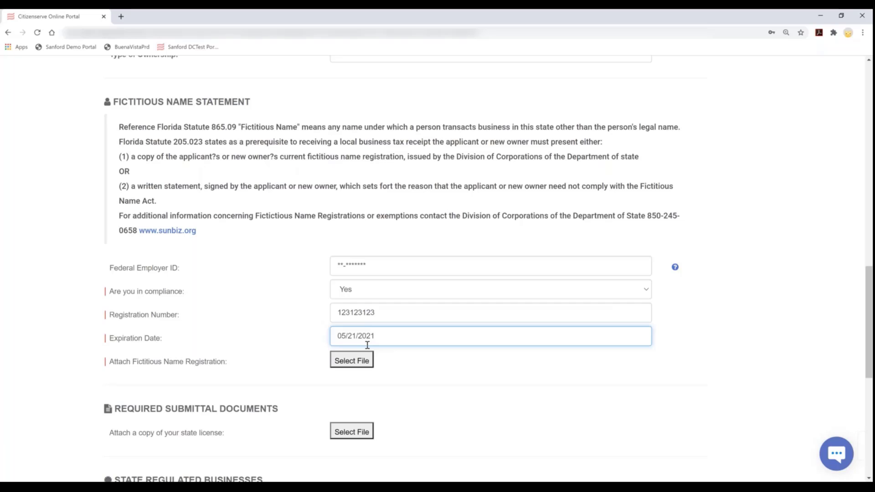
click(108, 376)
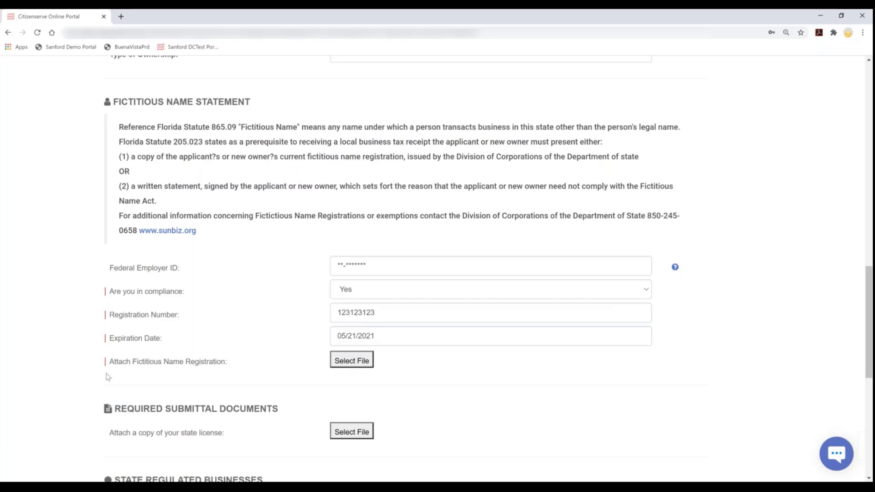
Attach CA Drivers License.jpg from the Licensing folder as the Fictitious Name Registration
click(340, 363)
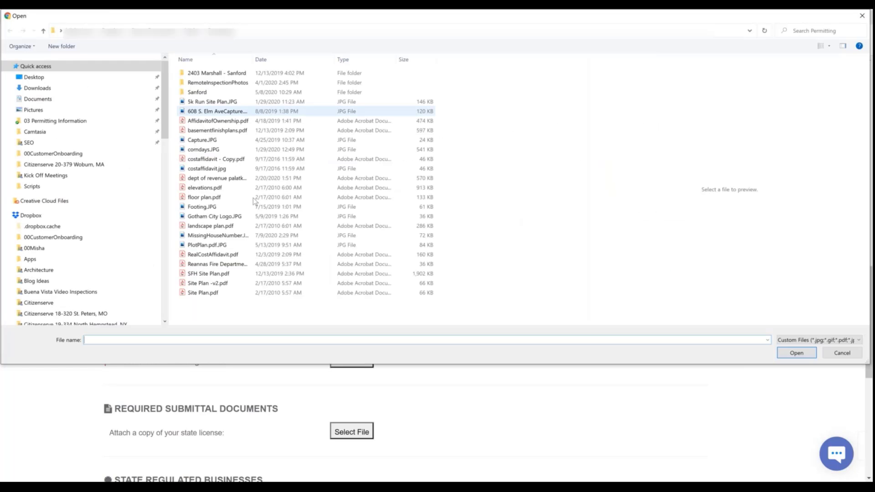
click(44, 30)
click(270, 92)
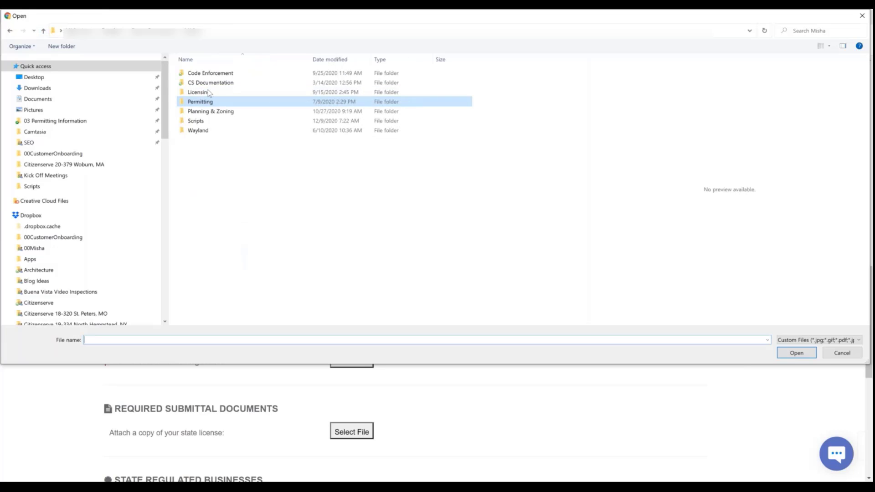
key(Return)
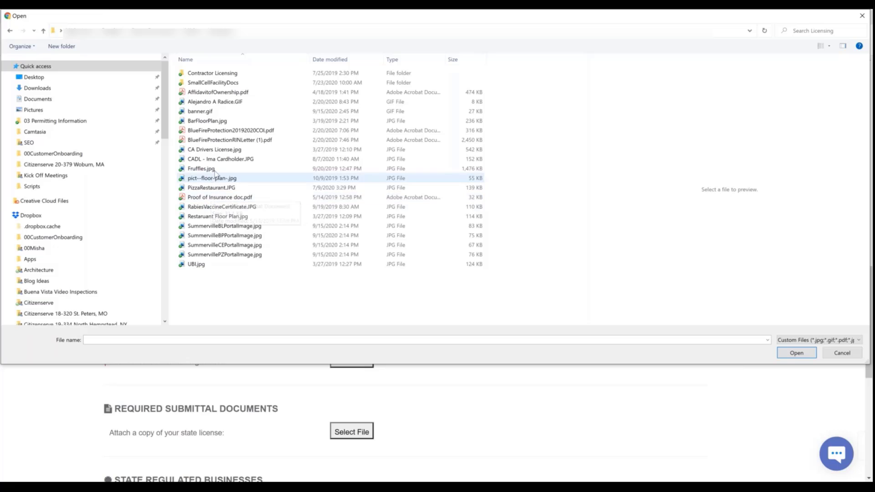
click(264, 149)
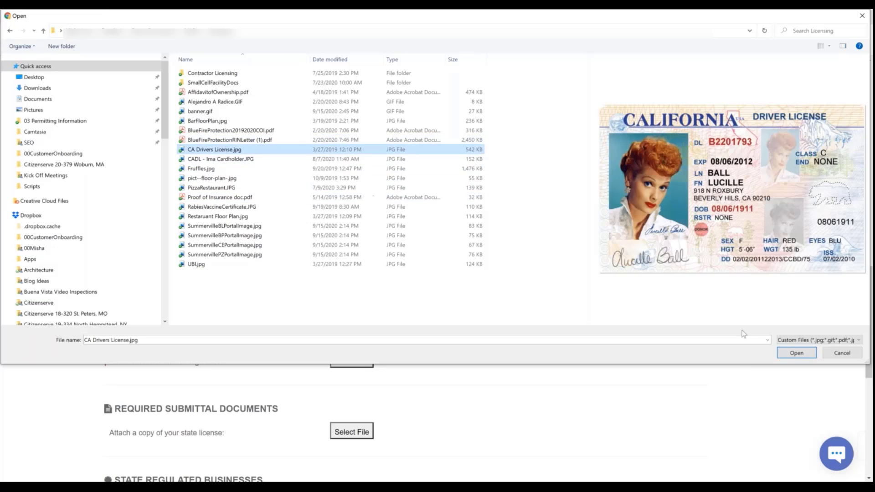
click(795, 353)
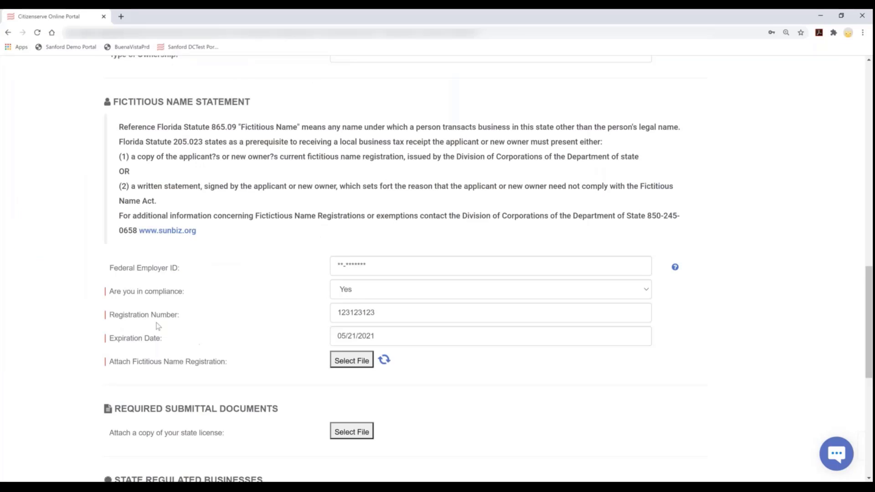
Select Yes for the 'Is your business regulated by the State of Florida' question
scroll(295, 334, down, 4)
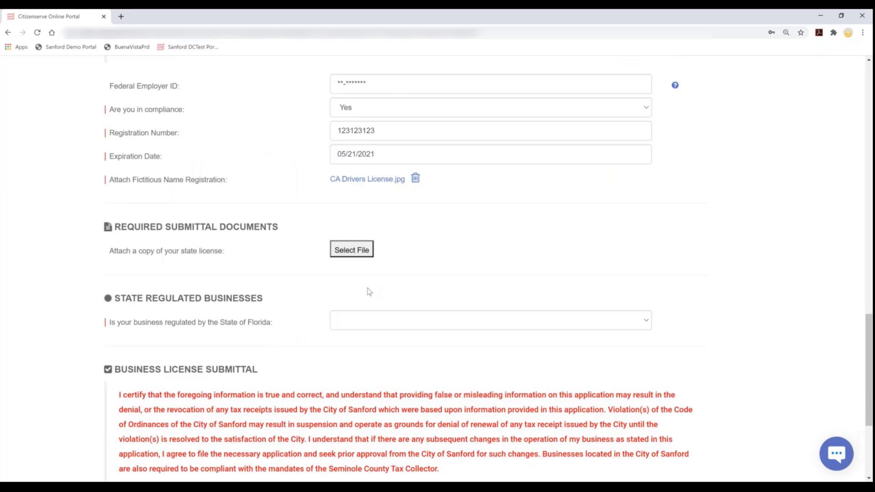
scroll(346, 280, down, 2)
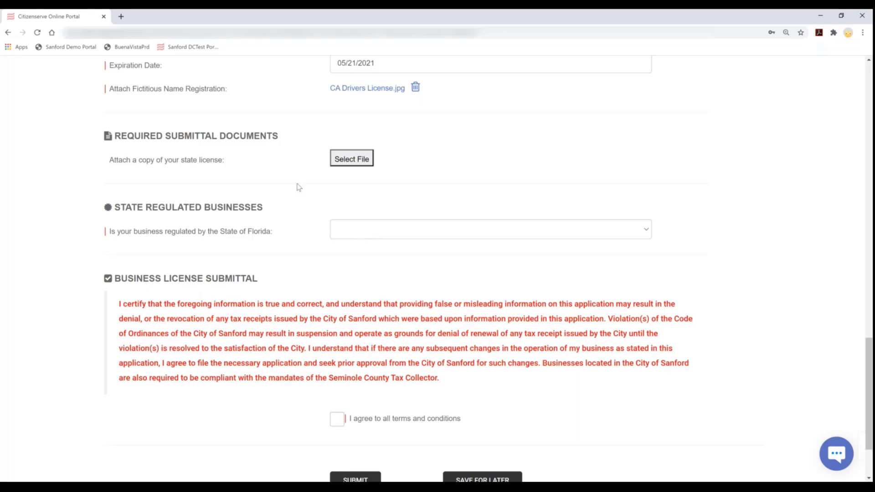
click(348, 231)
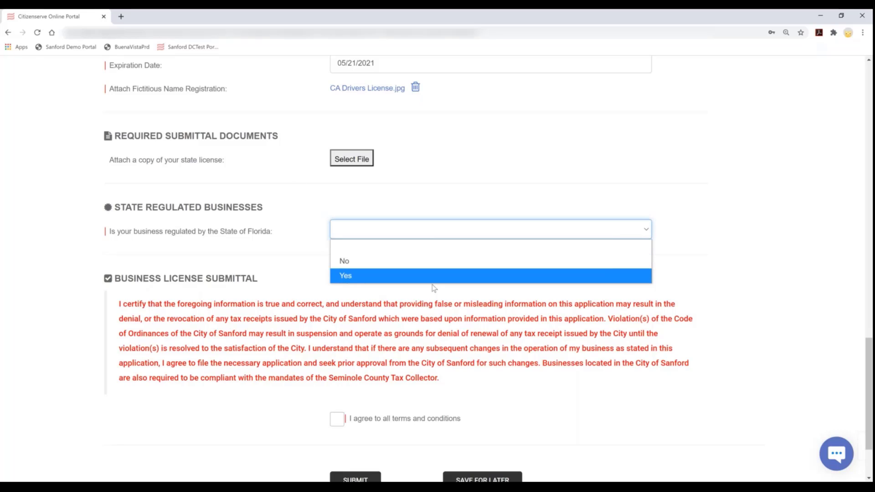
key(Return)
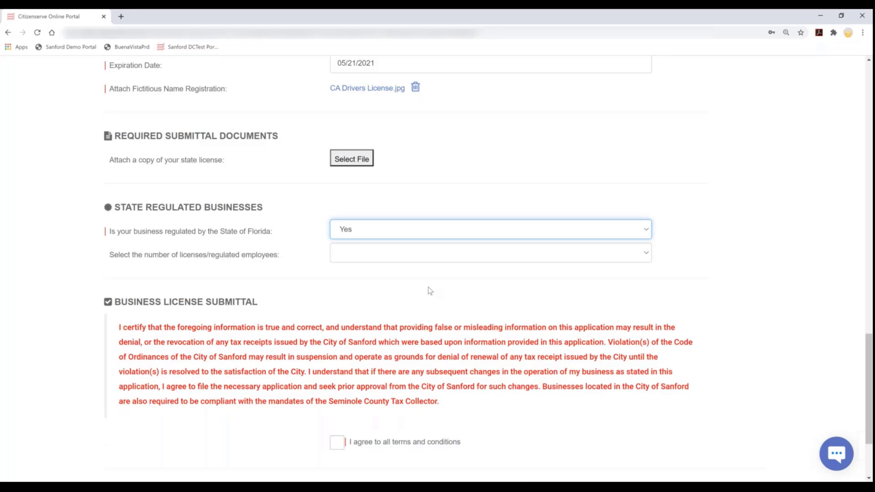
scroll(445, 285, up, 8)
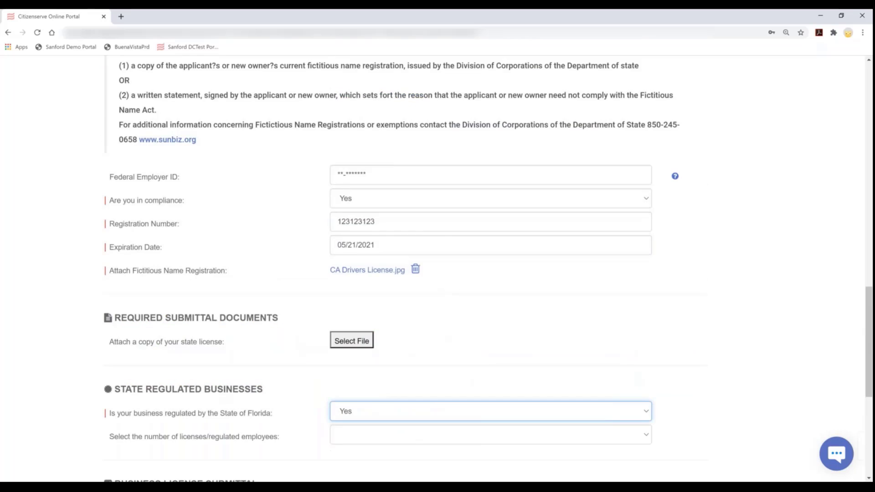
scroll(446, 285, up, 12)
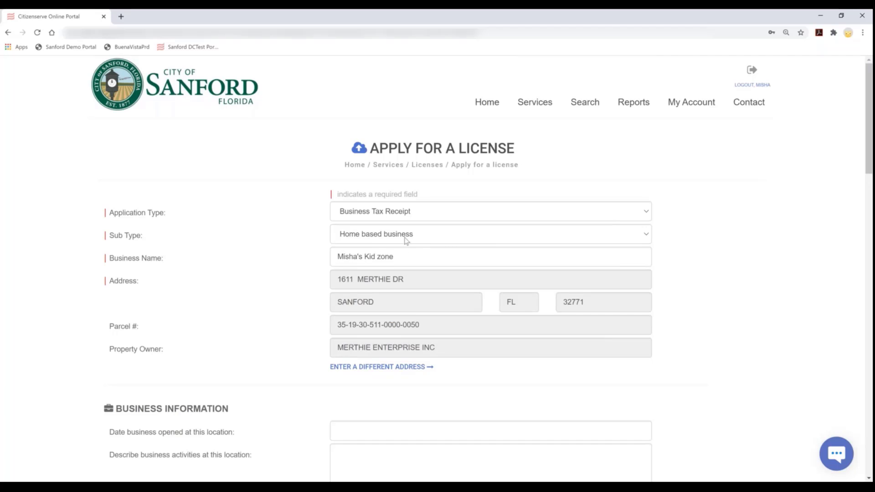
scroll(406, 241, down, 6)
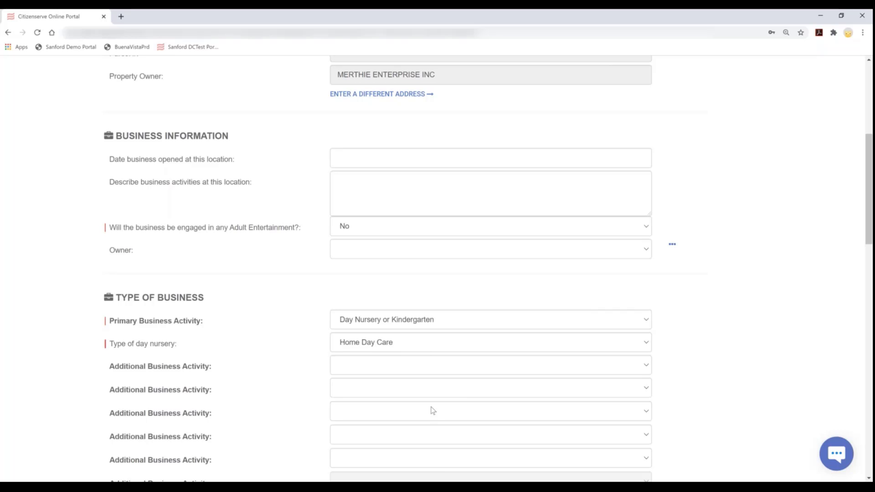
Accept all terms and conditions, submit the license application, and dismiss the received notice
scroll(431, 406, down, 7)
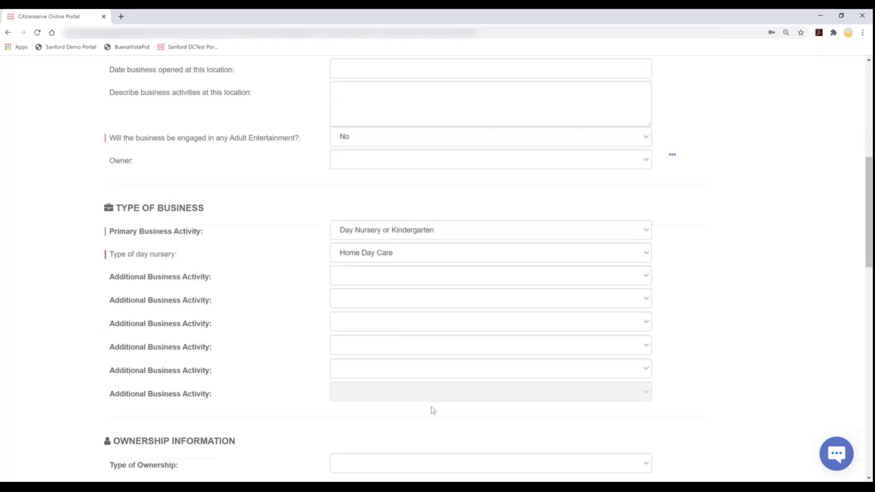
scroll(434, 408, down, 8)
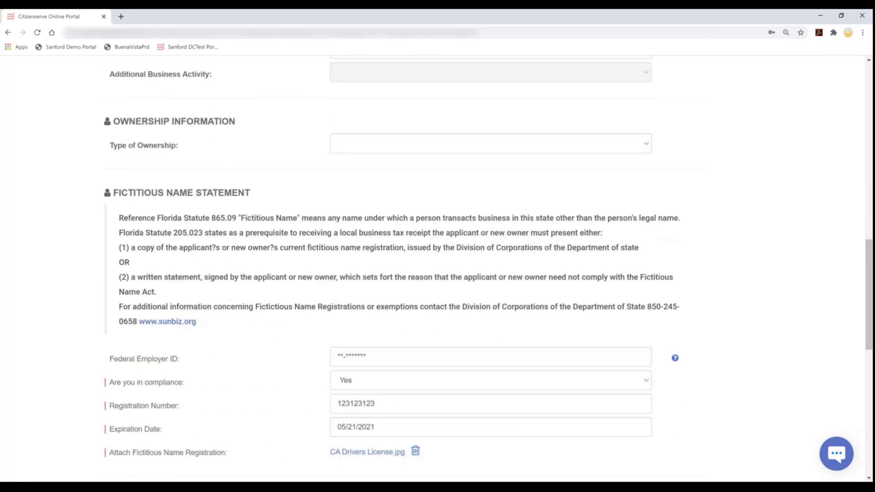
scroll(434, 409, down, 5)
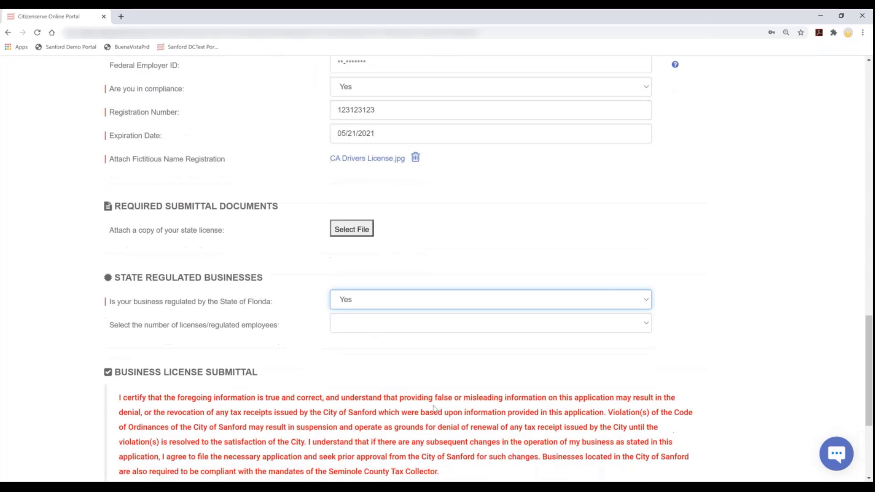
click(337, 326)
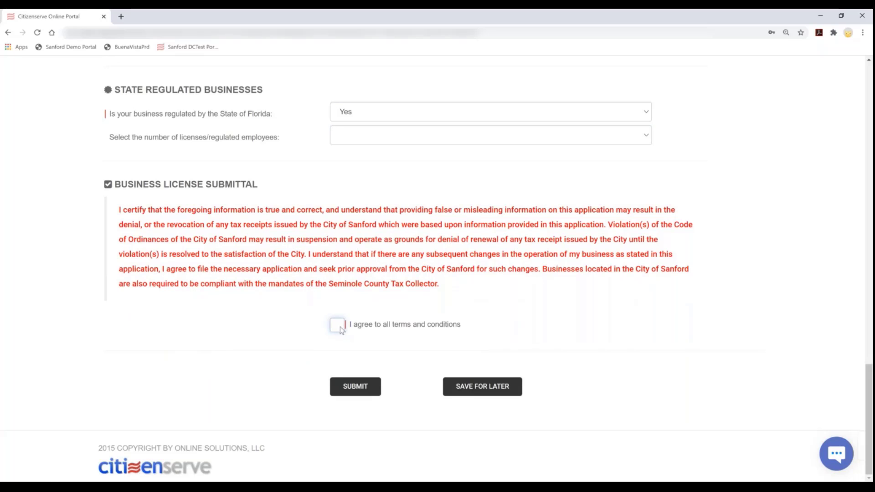
click(386, 325)
click(361, 390)
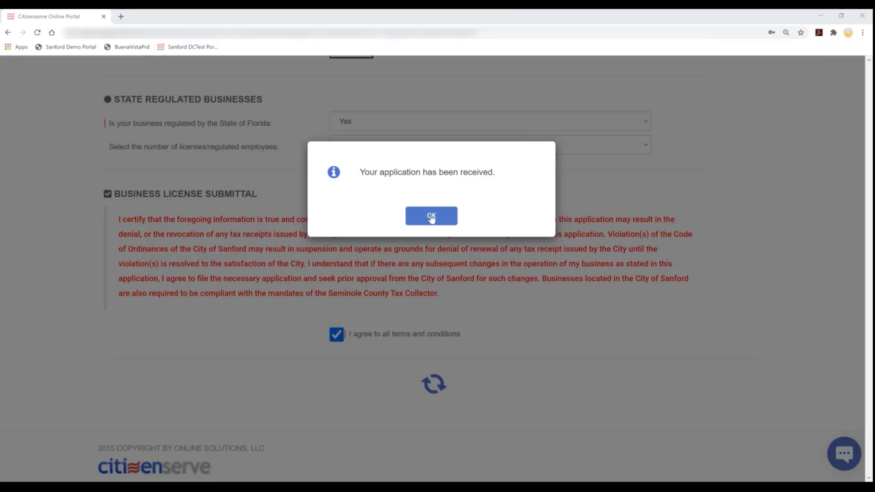
click(432, 217)
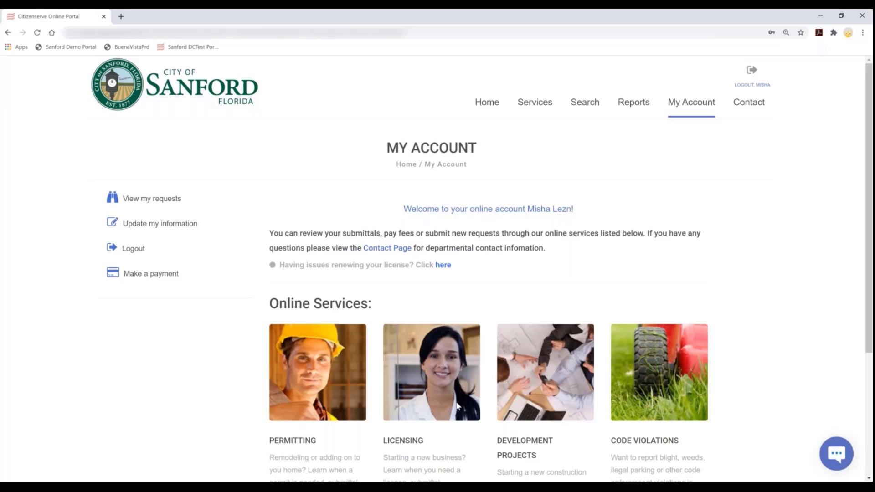
Open the 'Your license application has been received' email in Outlook
click(204, 487)
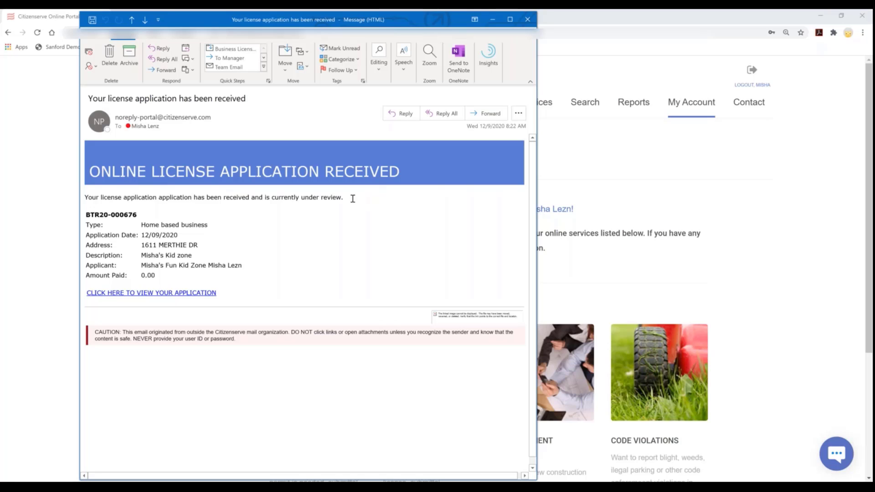
Highlight the under-review sentence and application number in the Outlook confirmation email, then move the email aside
drag(350, 196, 77, 203)
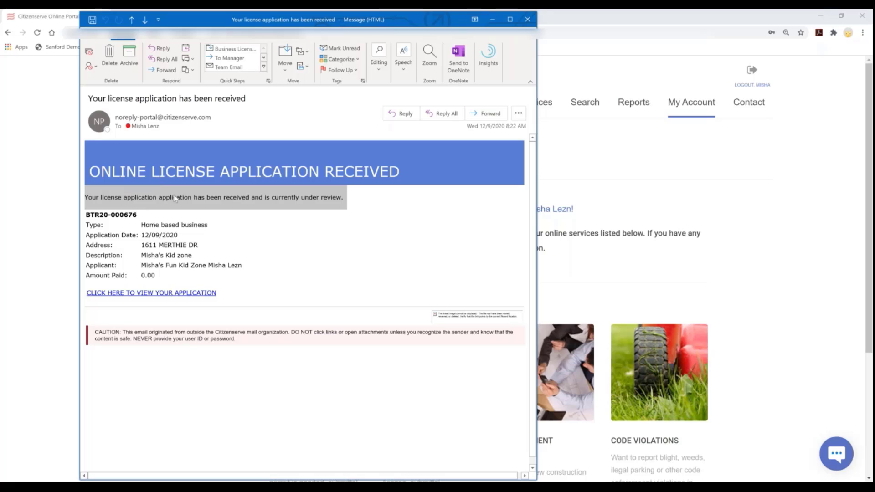
drag(119, 216, 148, 276)
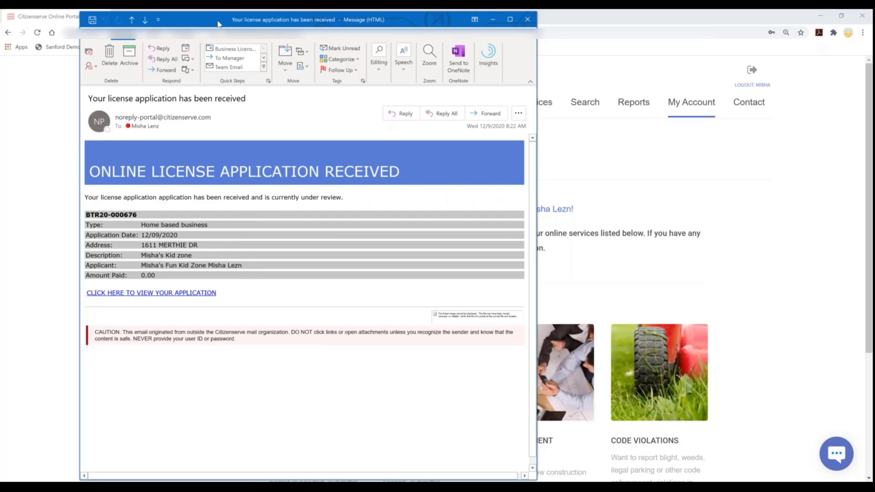
drag(220, 20, 32, 25)
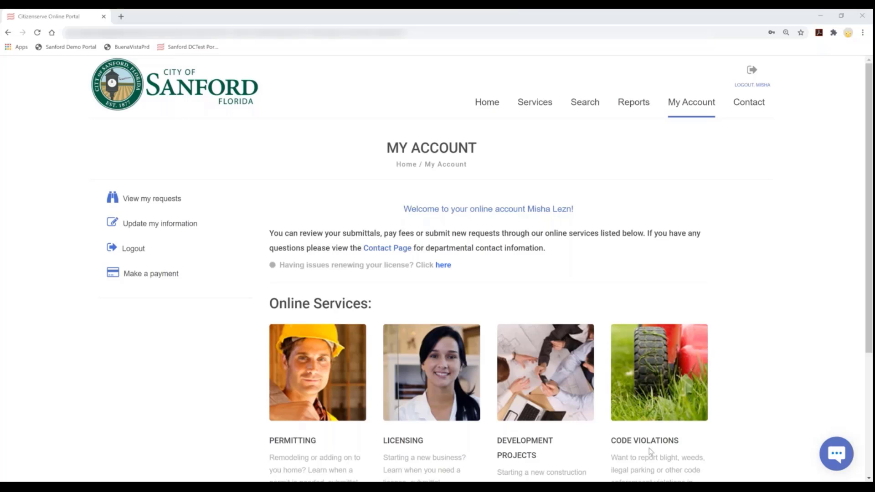
Return to the staff Citizenserve home page, reload it, and filter My Tasks to the due tasks
mouse_move(500, 487)
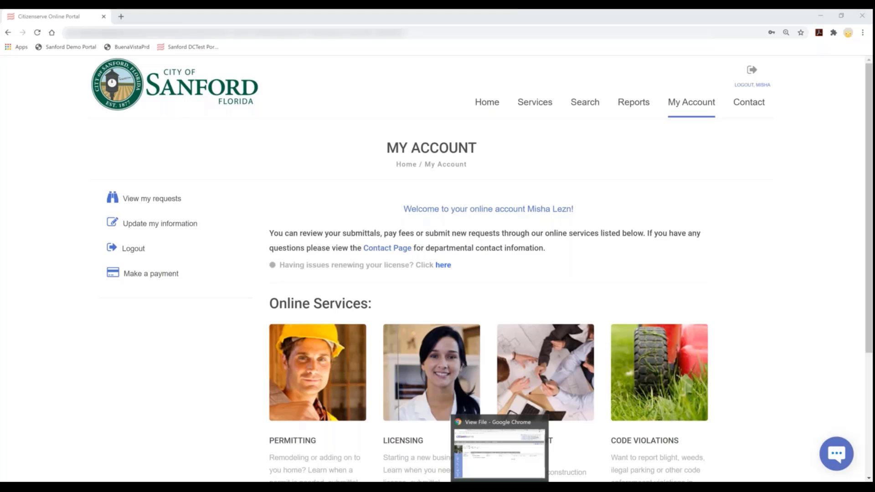
click(521, 487)
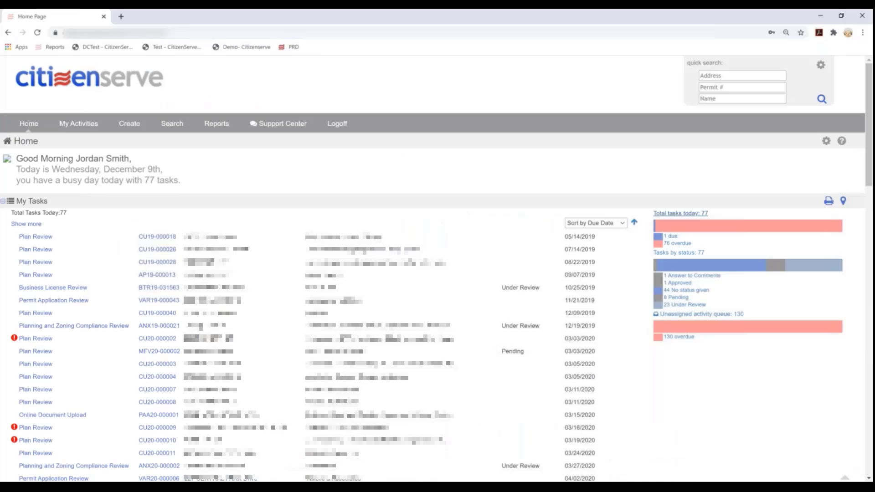
click(37, 32)
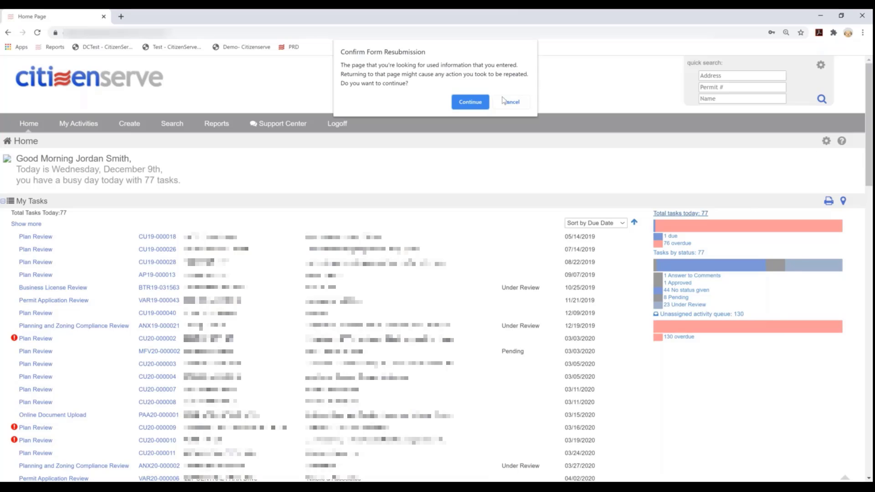
click(477, 102)
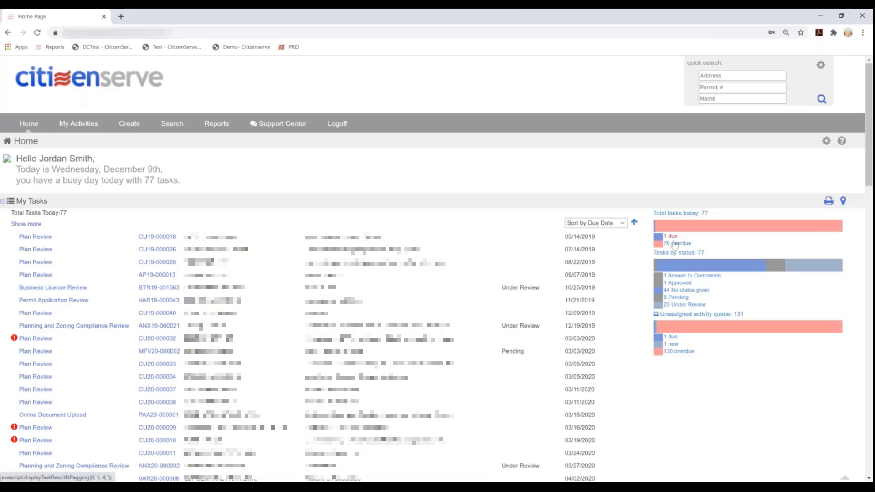
click(672, 237)
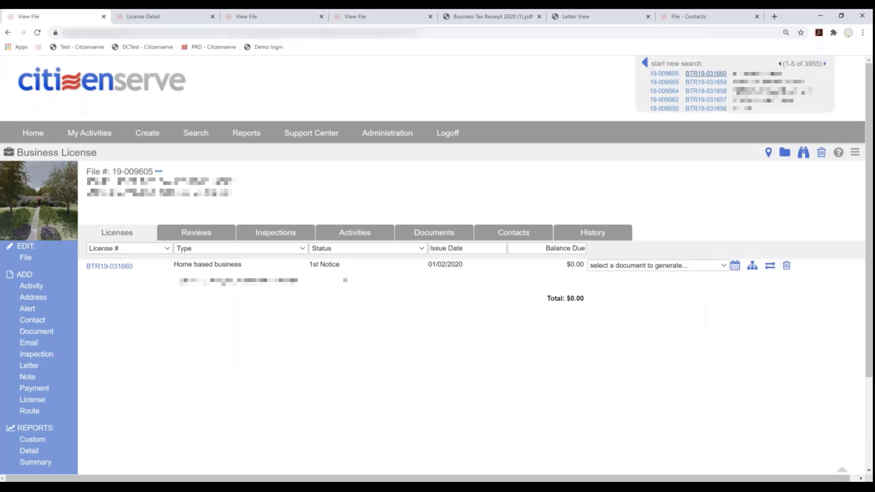
Open the Home page in a new tab and move that tab to the first position
right_click(35, 132)
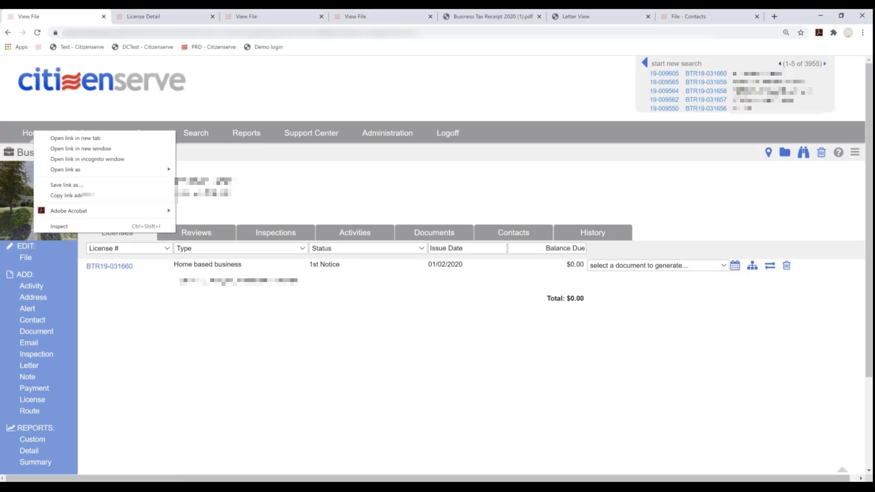
click(58, 139)
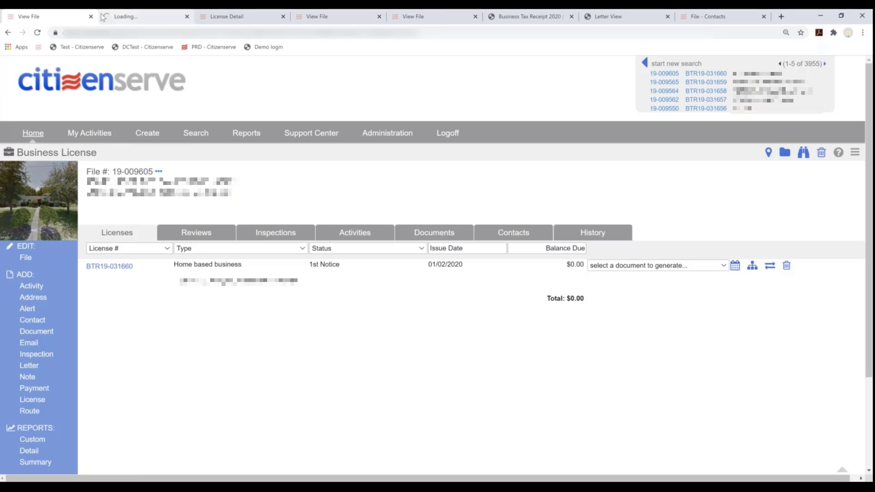
drag(128, 18, 42, 18)
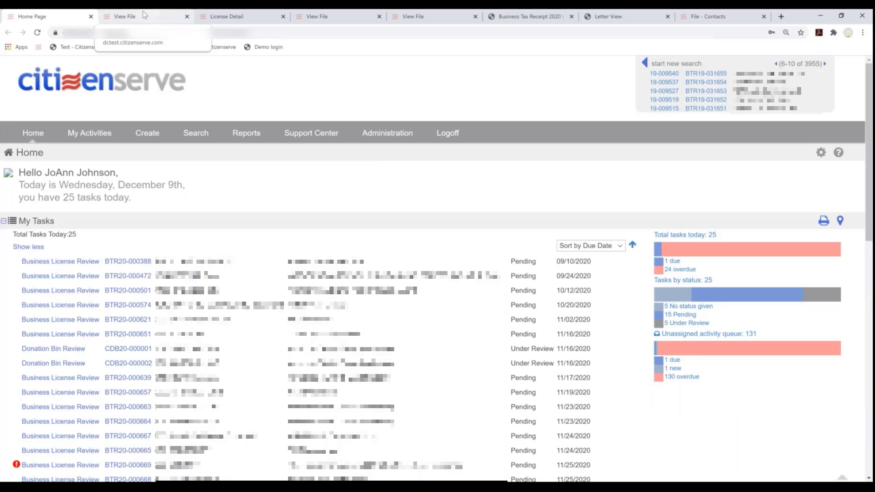
Compare the due task with all 25 tasks, select the task due 12/16/2020, then re-filter to due
click(669, 264)
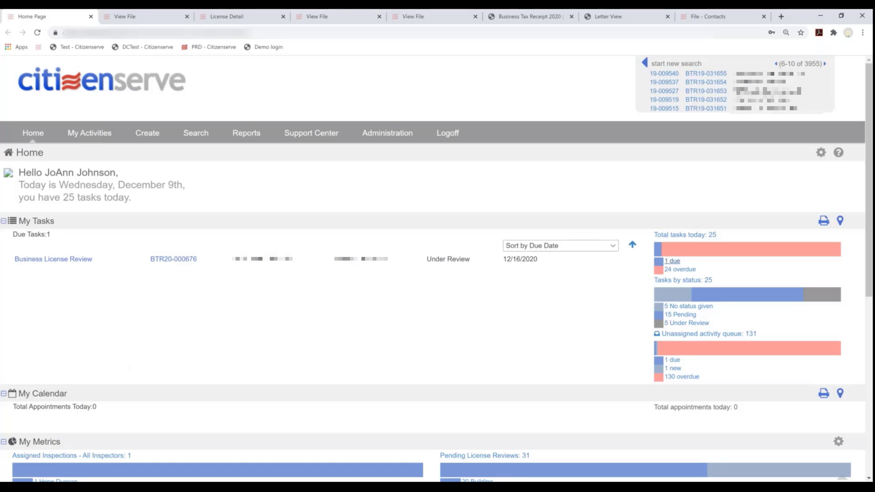
click(709, 236)
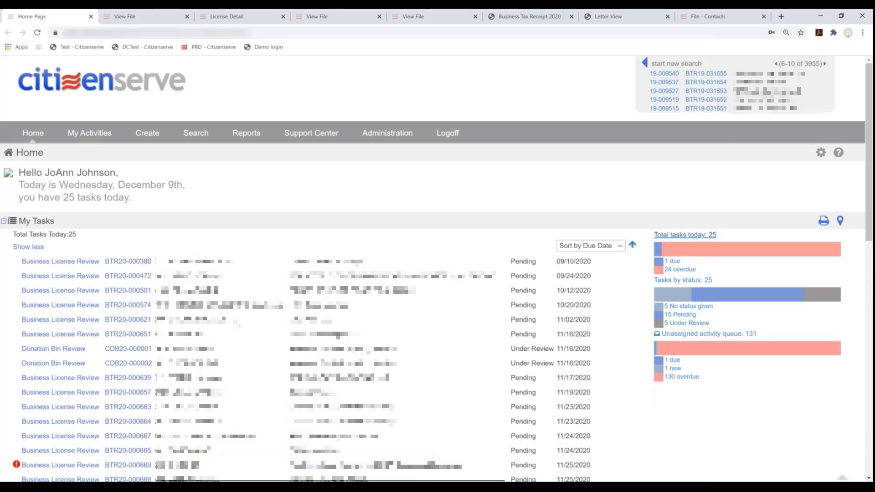
scroll(597, 387, down, 5)
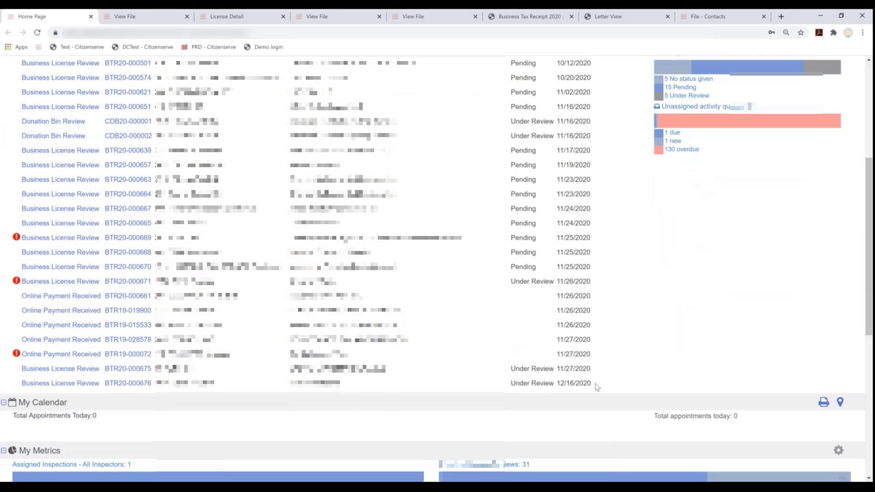
drag(598, 388, 24, 385)
scroll(28, 246, up, 5)
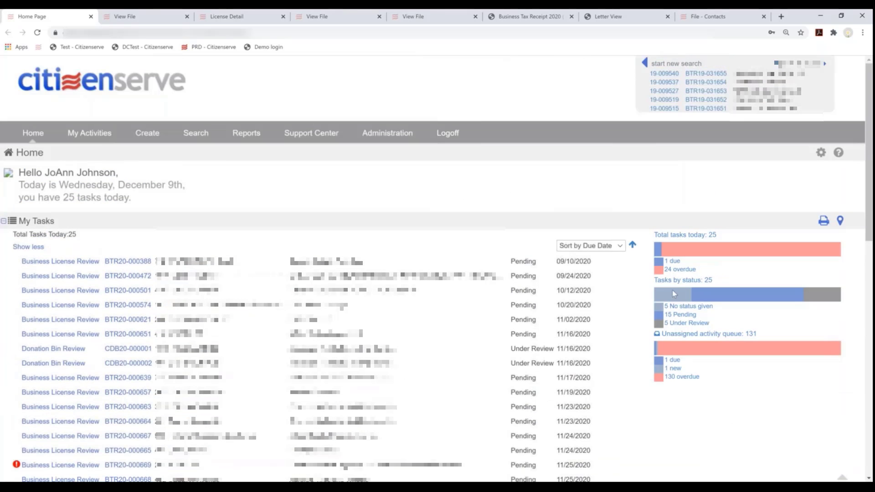
click(674, 261)
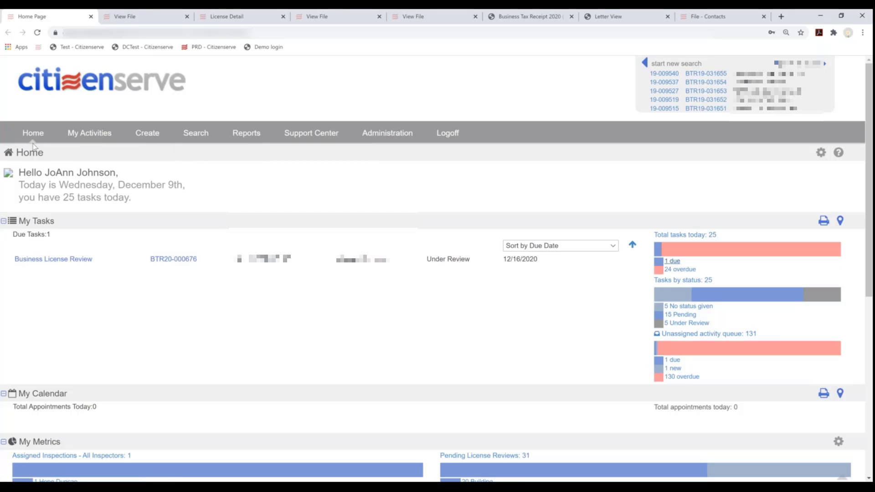
Show the quick search fields and check their settings without changing anything
mouse_move(94, 137)
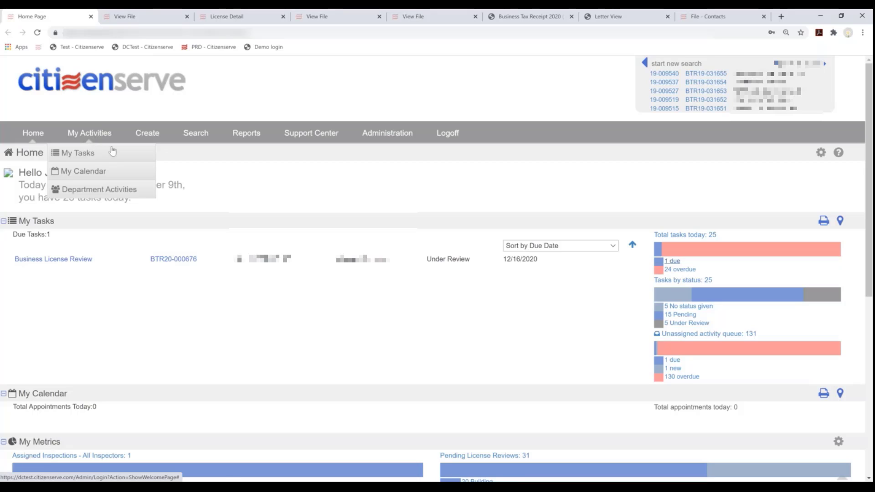
mouse_move(152, 136)
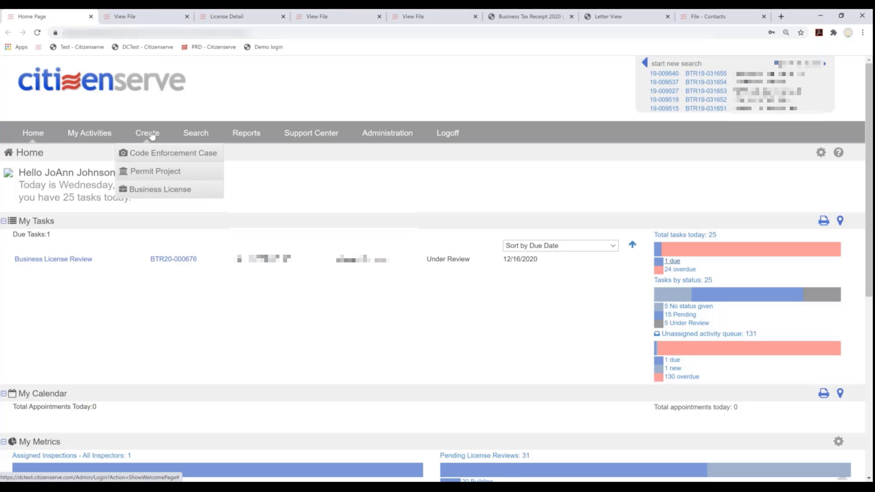
mouse_move(195, 136)
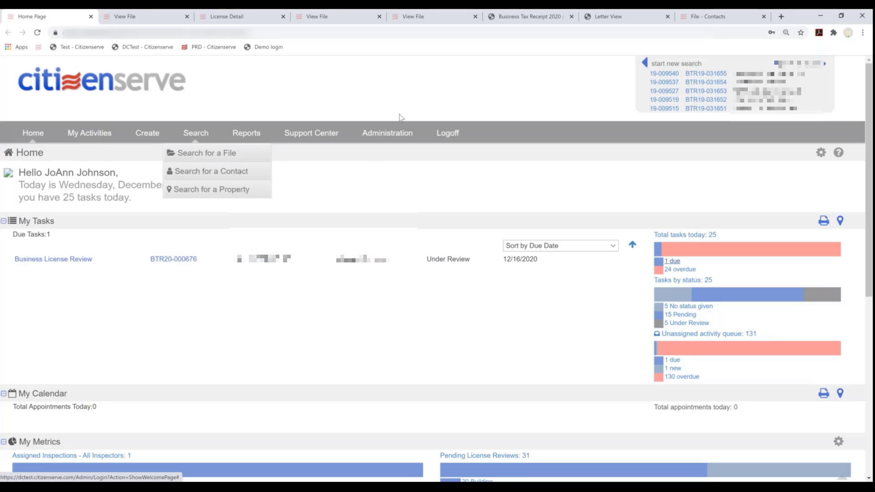
click(674, 65)
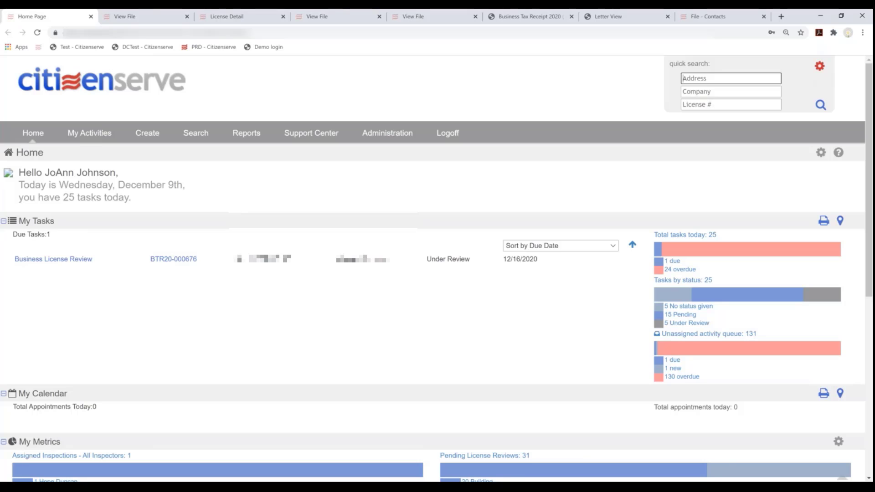
click(819, 69)
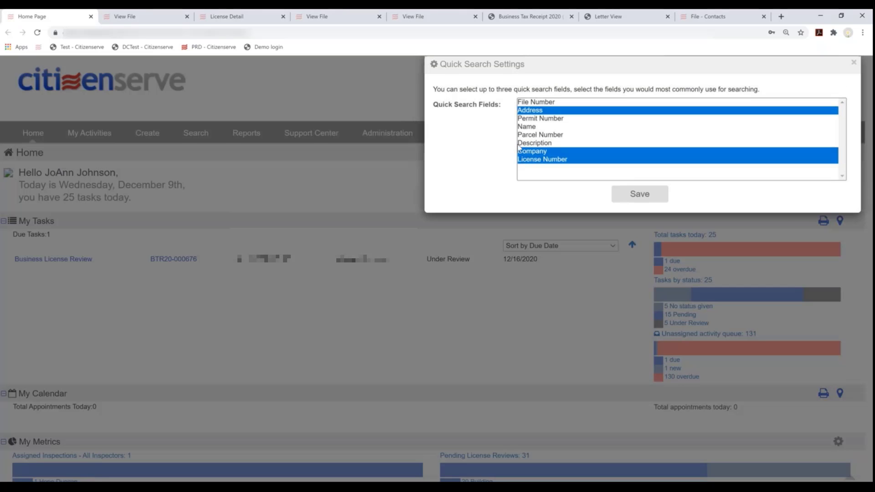
click(853, 62)
Search quick search's License # field for 'btr19'
click(699, 104)
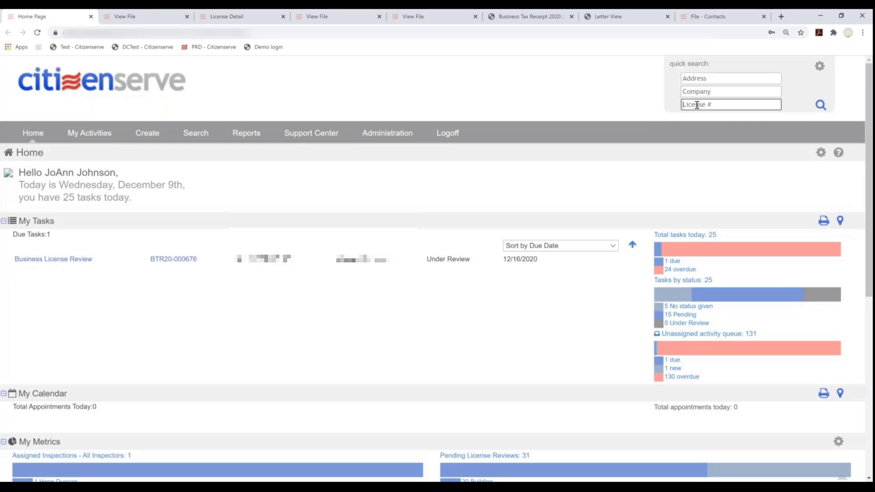
text(btr19)
key(Return)
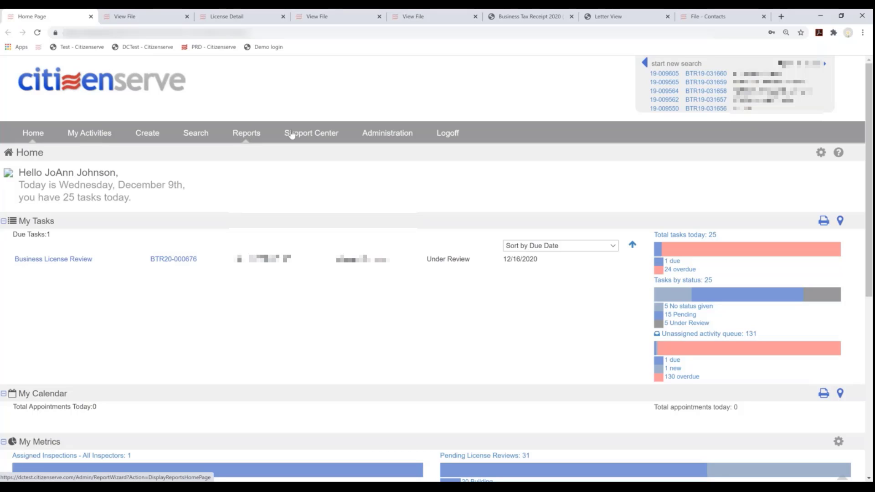
mouse_move(292, 133)
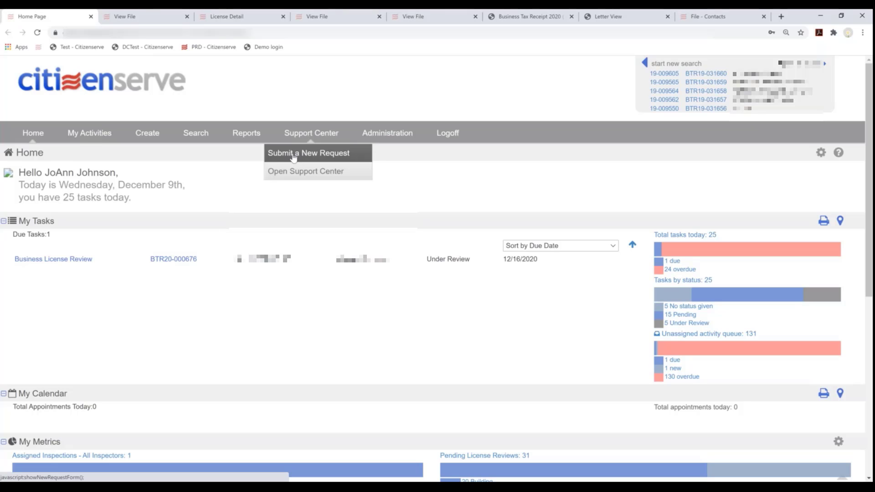
click(294, 157)
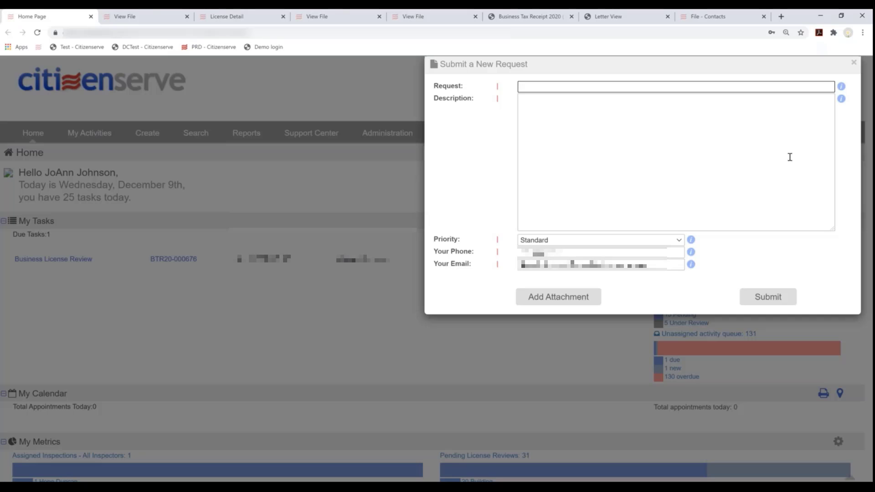
click(854, 63)
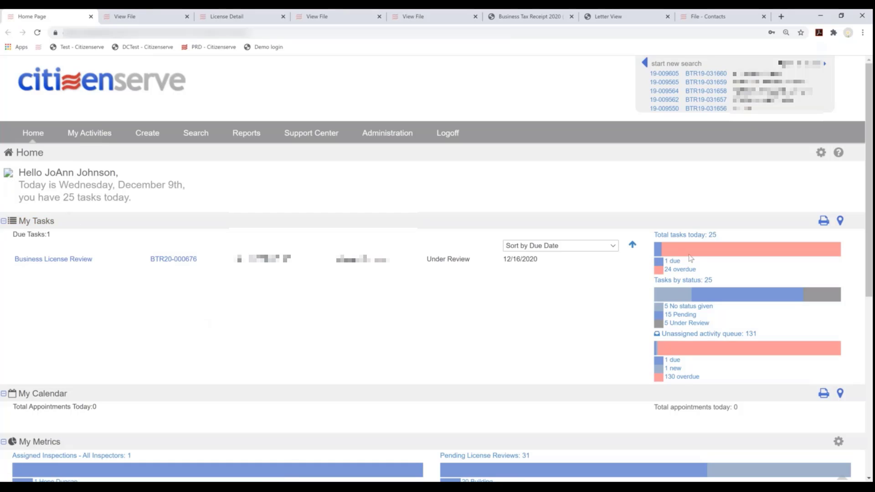
Show all of today's tasks, filter back to the one due task, and scroll down to My Metrics
click(707, 236)
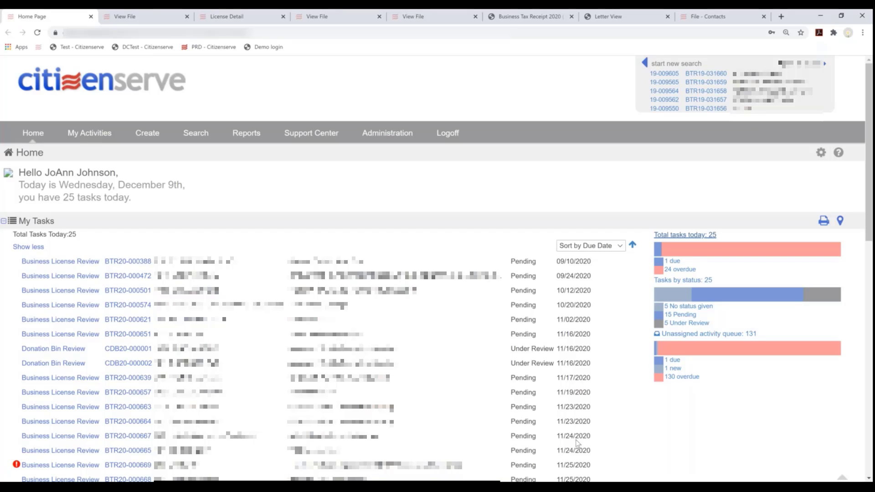
click(666, 271)
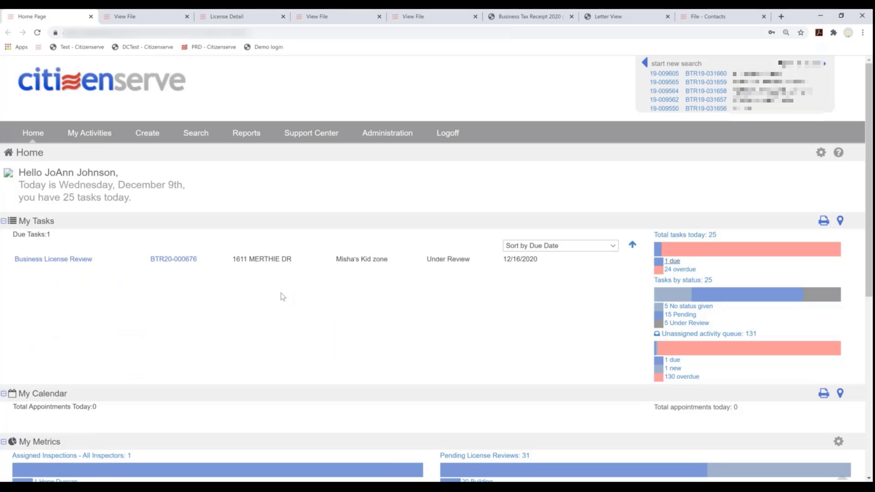
scroll(195, 286, down, 2)
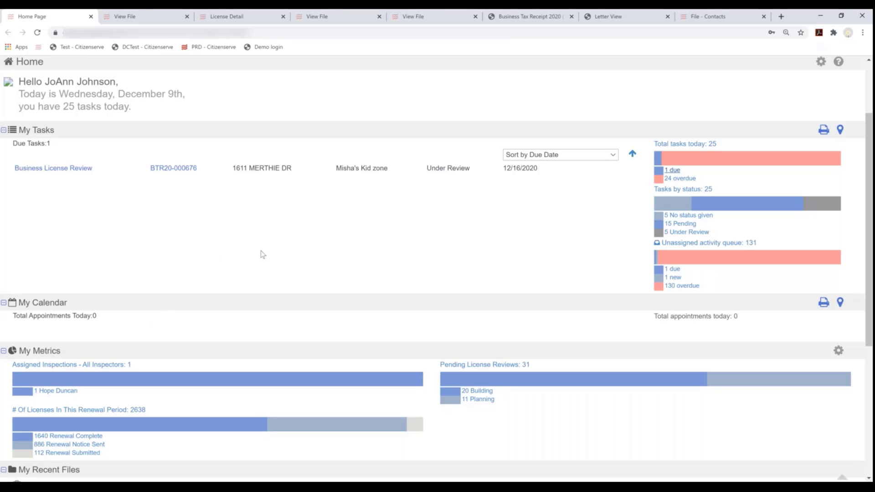
scroll(277, 269, up, 2)
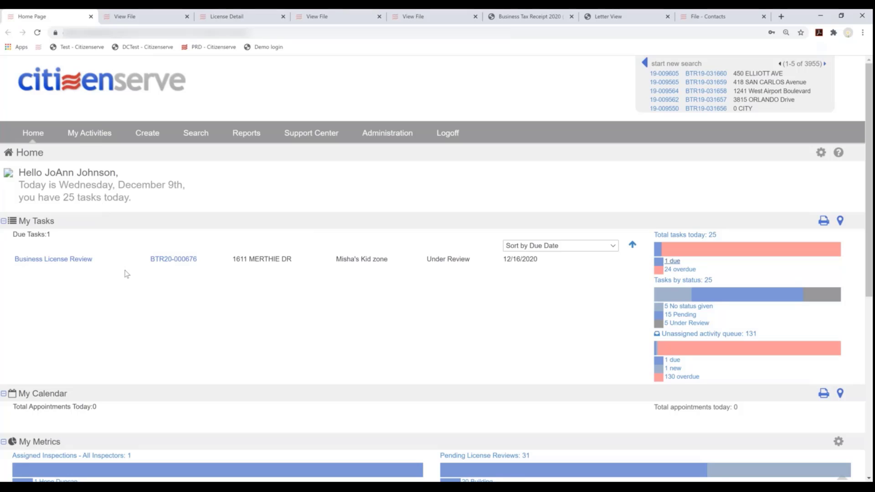
scroll(126, 274, down, 3)
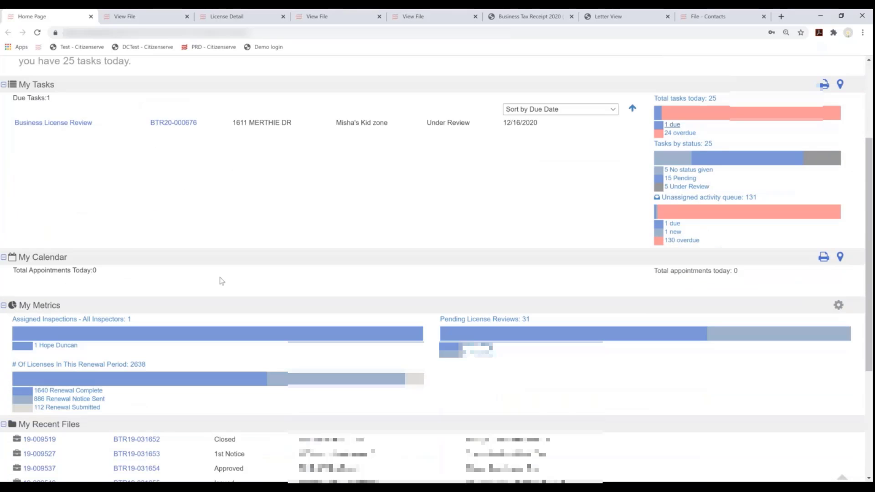
scroll(220, 281, down, 1)
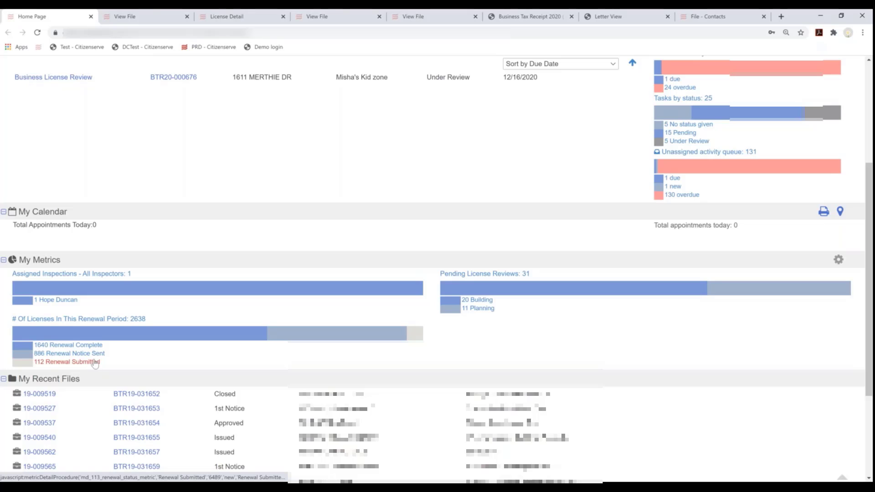
List the 112 Renewal Submitted licenses and open license BTR19-006494's record in a new tab
click(95, 363)
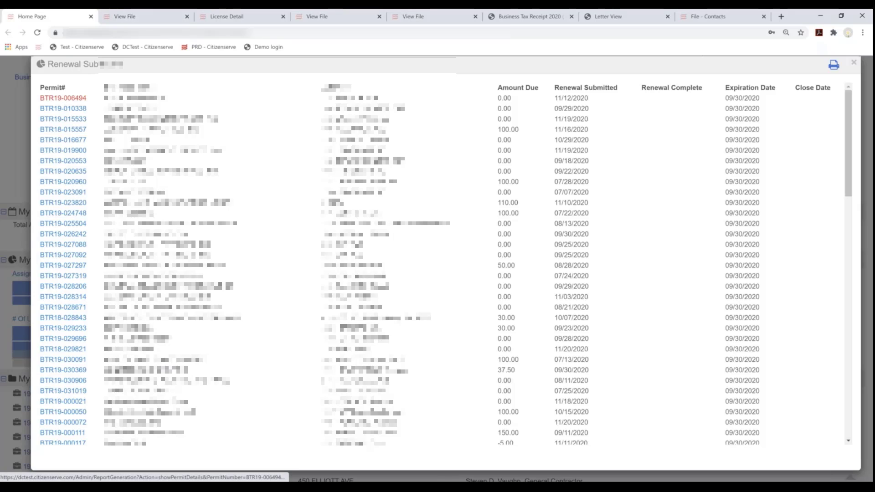
click(68, 108)
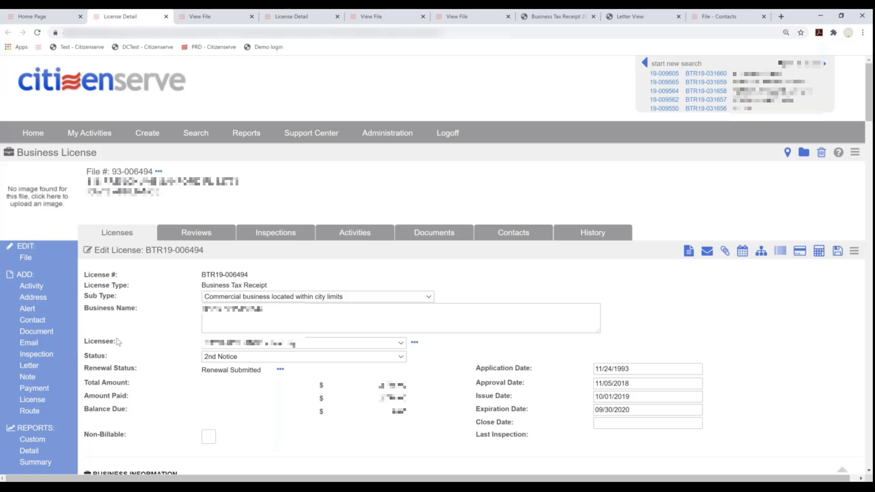
Scroll through license BTR19-006494's form and highlight its 'Renewal Submitted' renewal status
scroll(117, 338, down, 2)
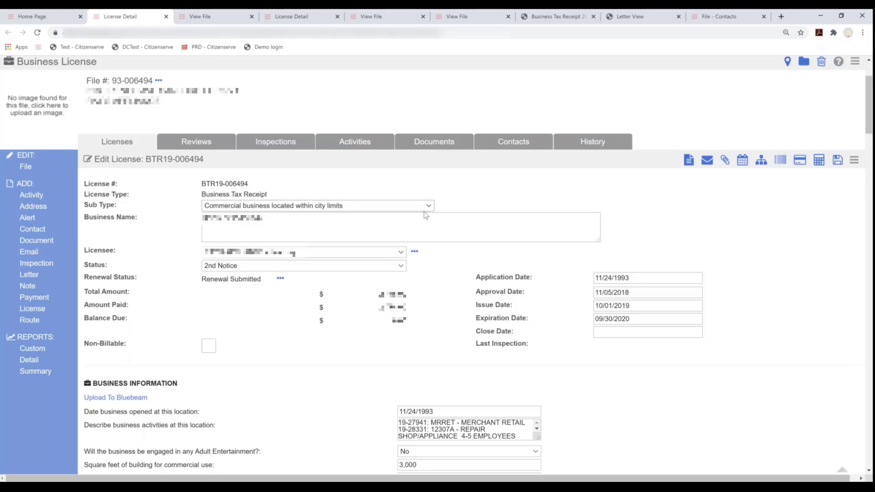
scroll(424, 214, down, 3)
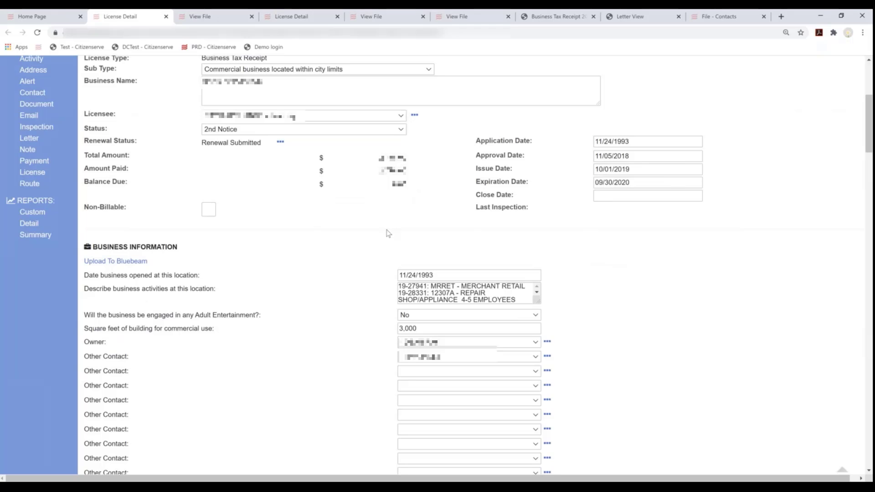
scroll(271, 175, up, 1)
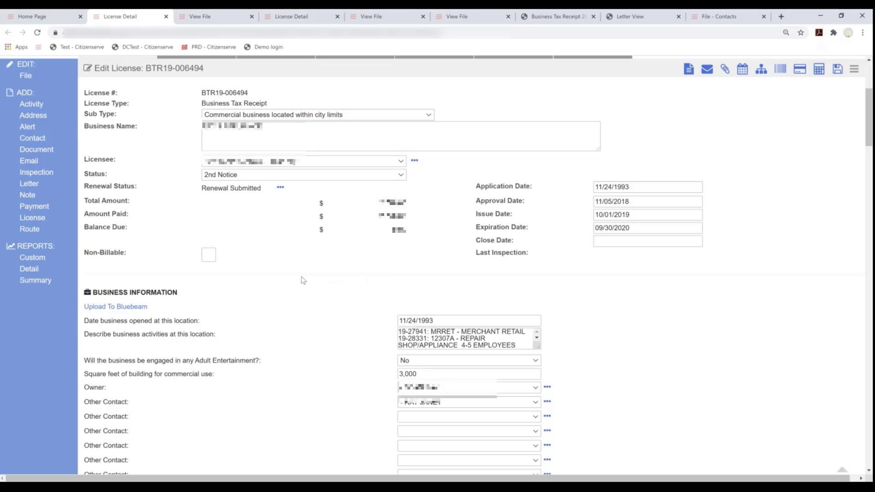
scroll(299, 286, up, 2)
scroll(298, 287, up, 1)
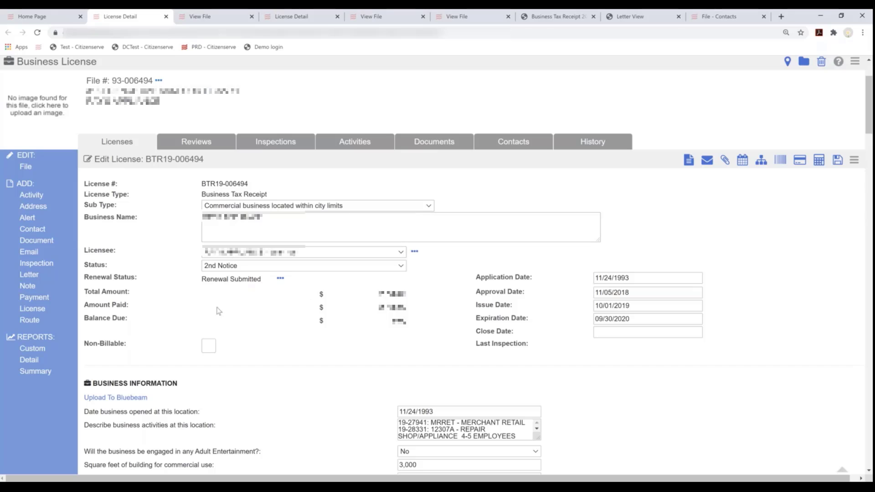
drag(89, 275, 280, 279)
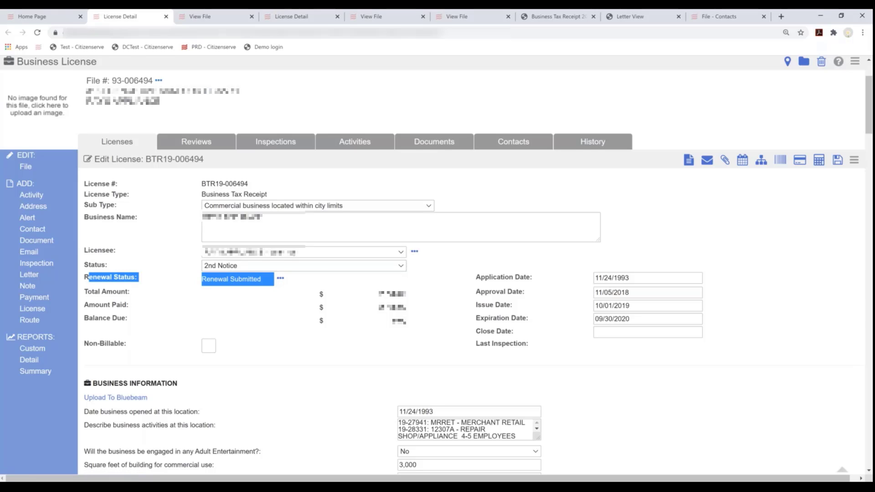
scroll(328, 257, down, 1)
click(276, 250)
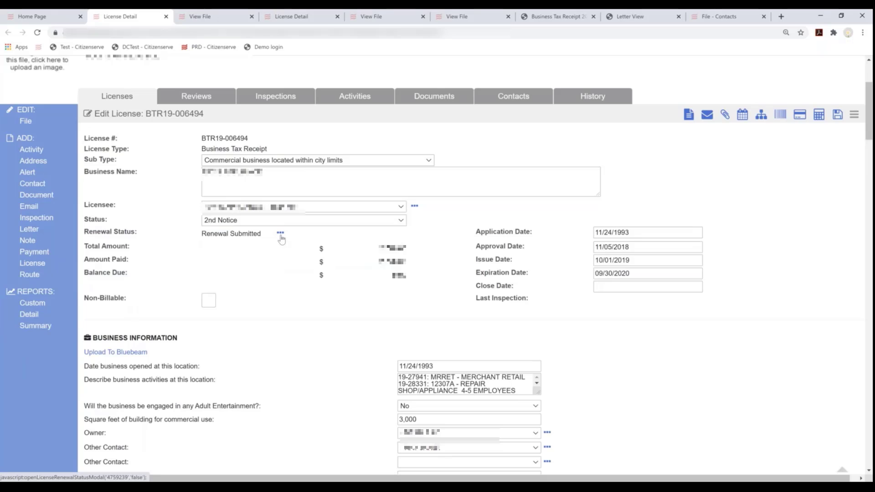
click(281, 235)
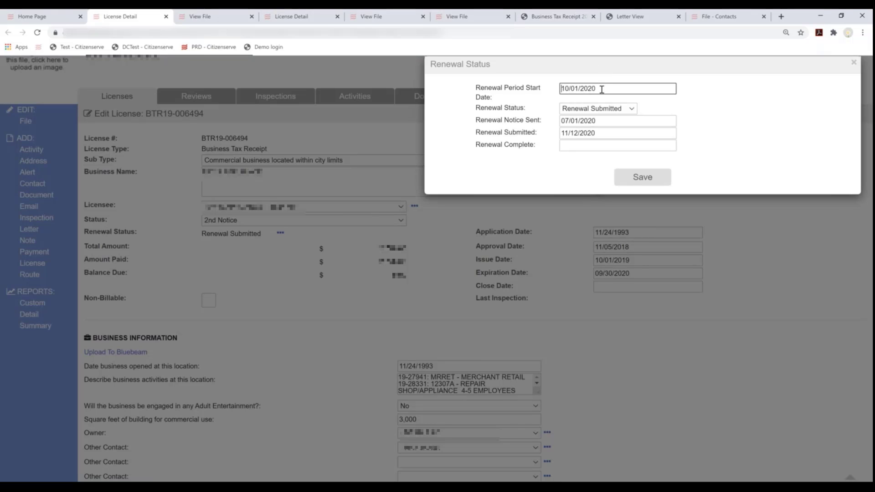
click(582, 114)
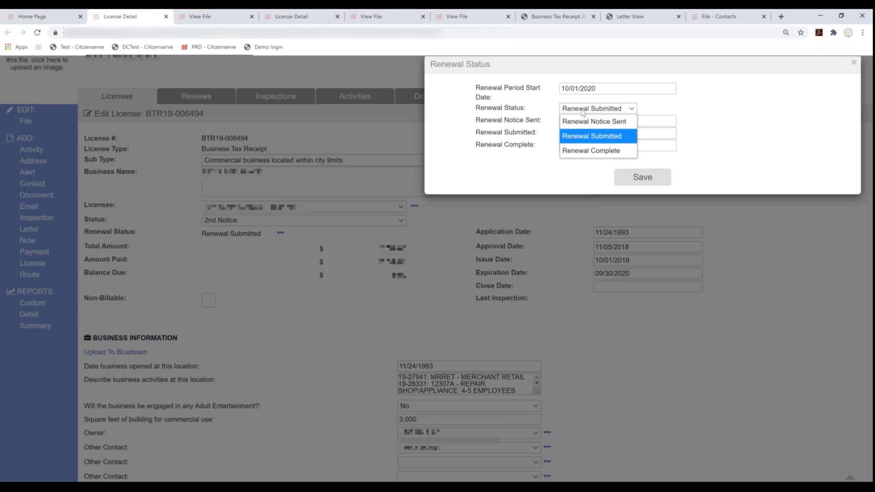
click(582, 112)
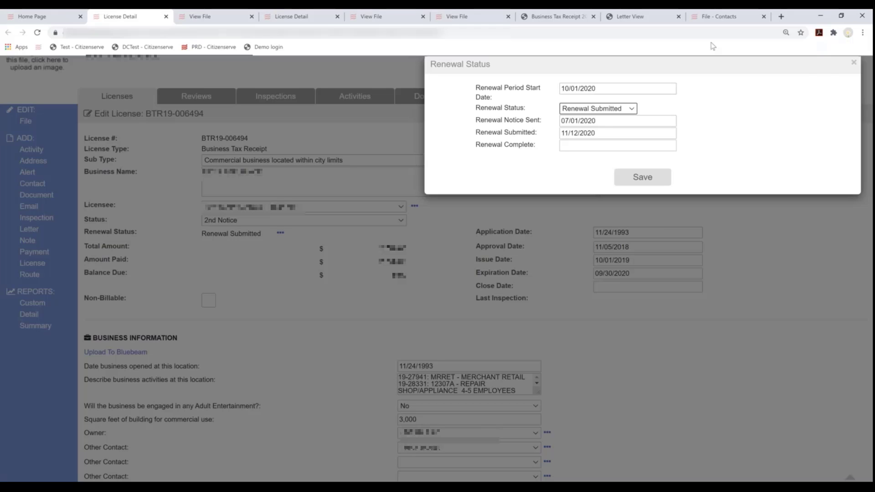
click(853, 64)
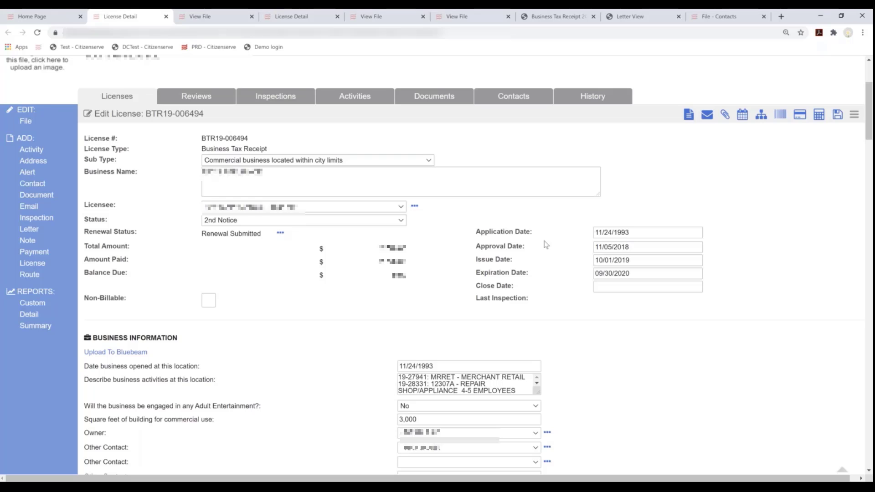
Scroll the BTR19-006494 form down to Type of Business, Ownership and Fictitious Name Statement
scroll(307, 304, down, 2)
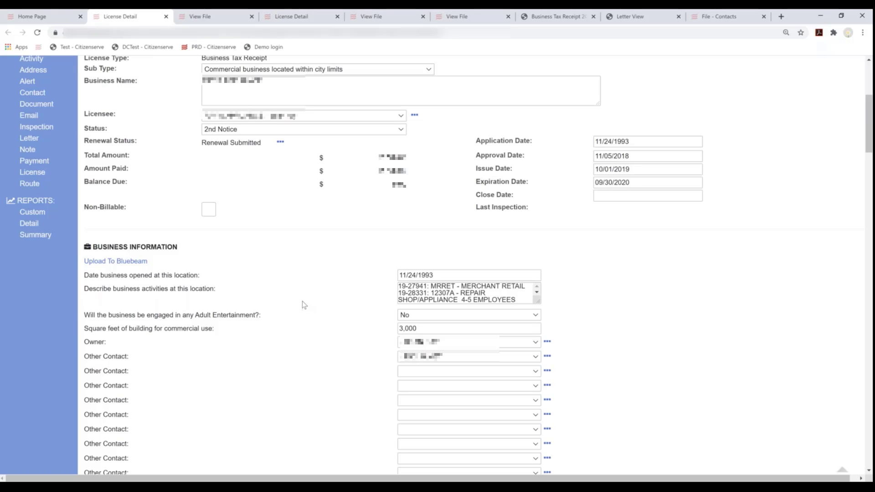
scroll(305, 307, down, 1)
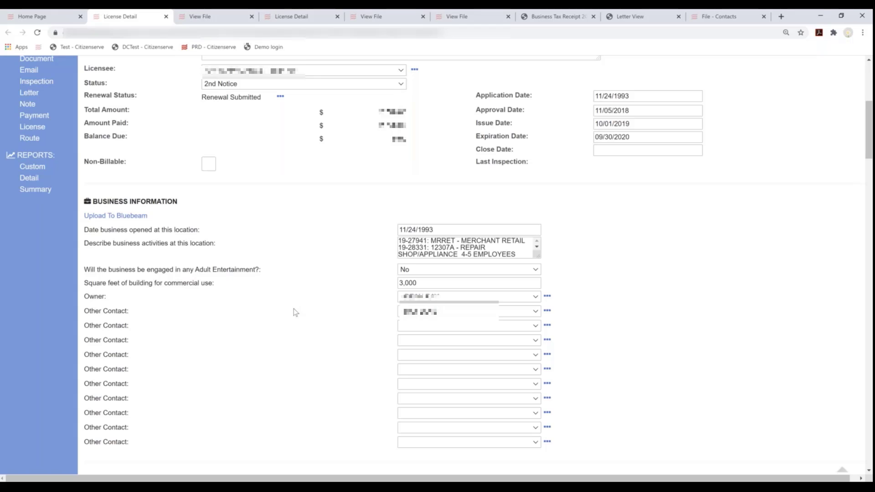
scroll(293, 308, down, 2)
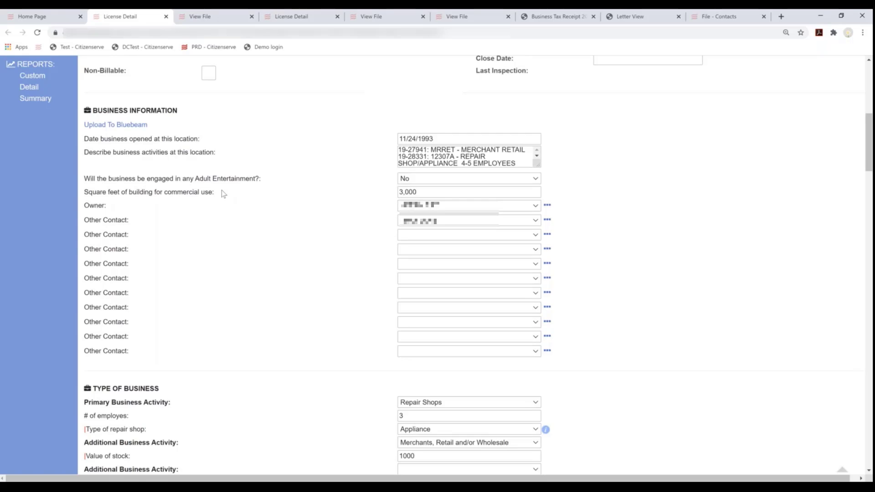
scroll(222, 190, up, 5)
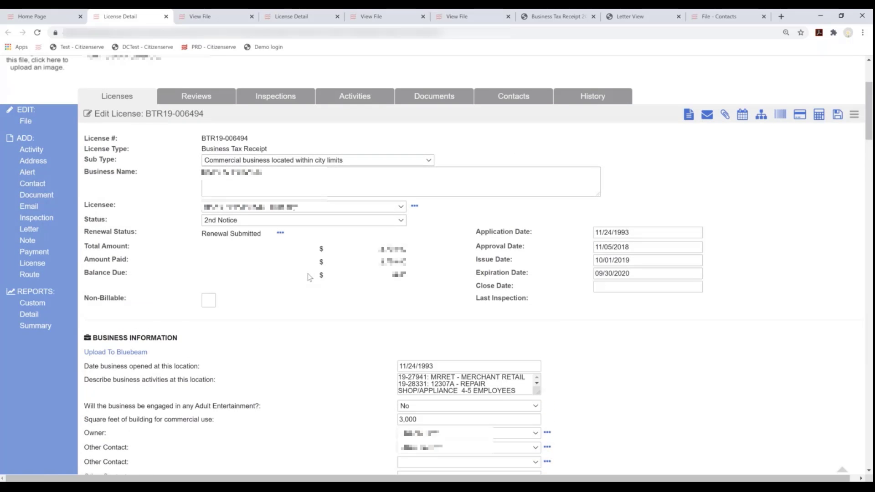
scroll(309, 276, down, 4)
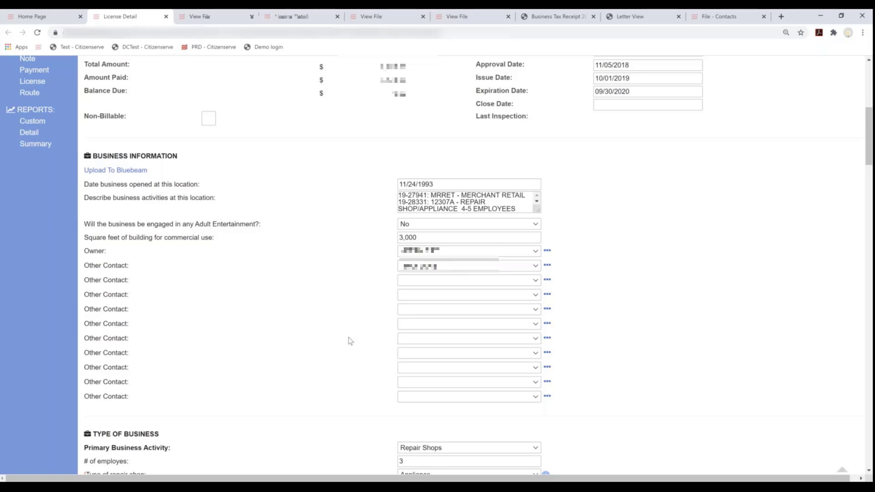
scroll(350, 341, down, 6)
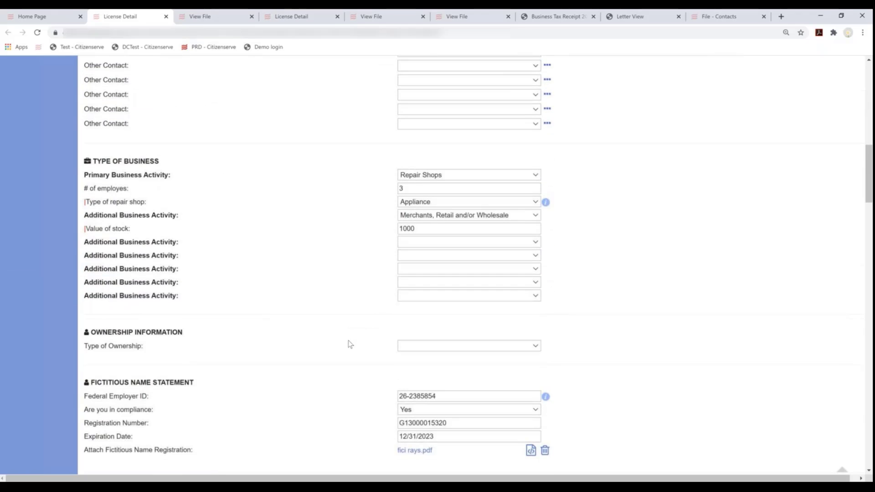
scroll(350, 344, down, 7)
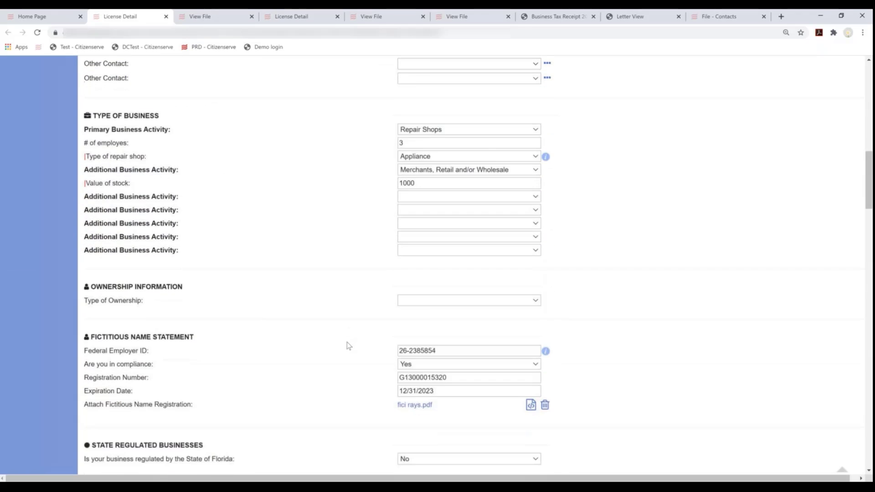
Scroll through the license's yearly Fees rows, 1994 to 2019, until the Payments table appears
scroll(348, 347, down, 6)
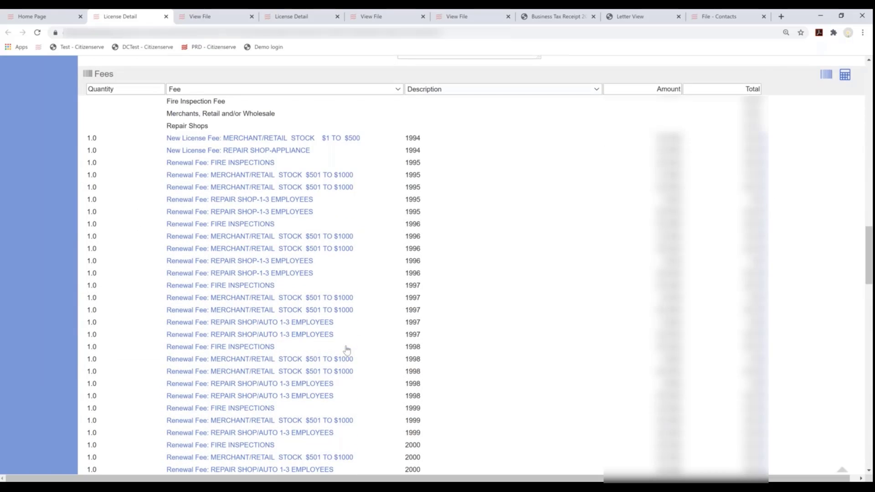
scroll(346, 349, down, 1)
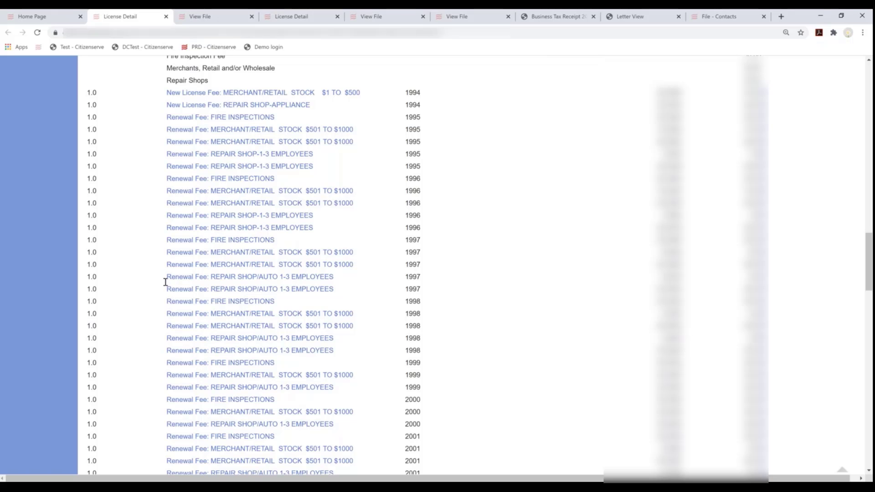
scroll(166, 282, down, 5)
scroll(166, 282, up, 4)
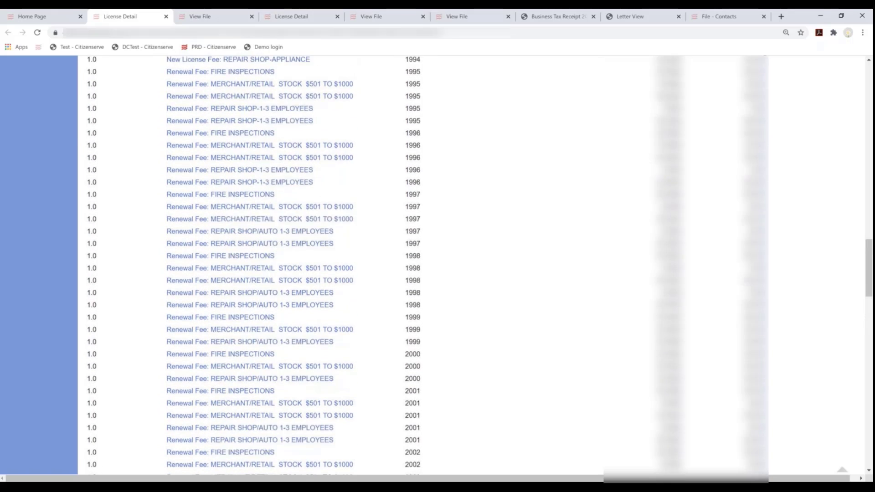
scroll(332, 190, up, 3)
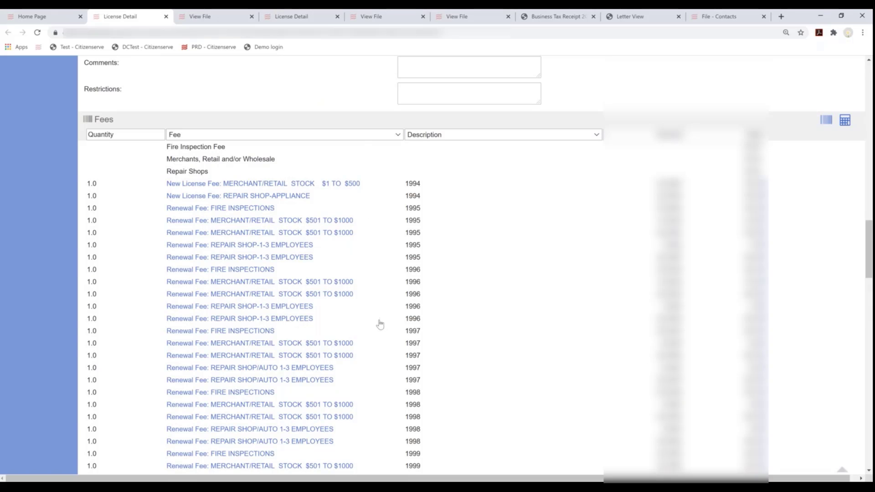
scroll(380, 324, down, 2)
scroll(378, 318, down, 2)
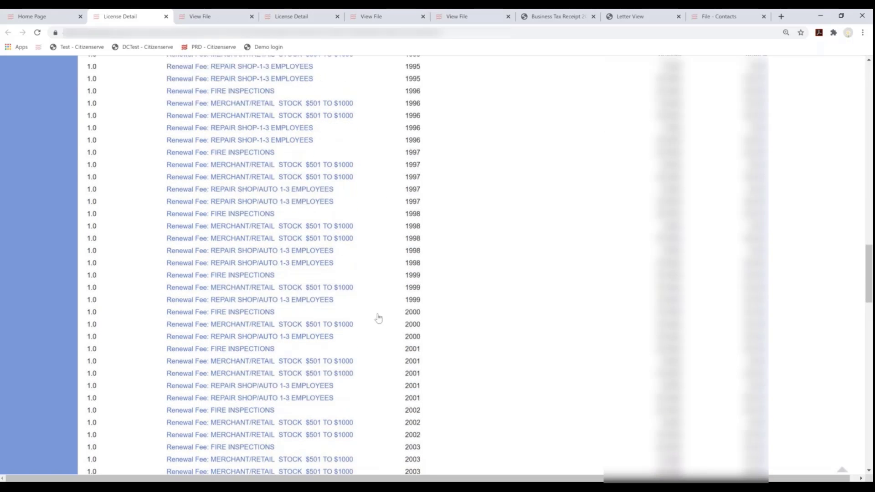
scroll(378, 318, down, 8)
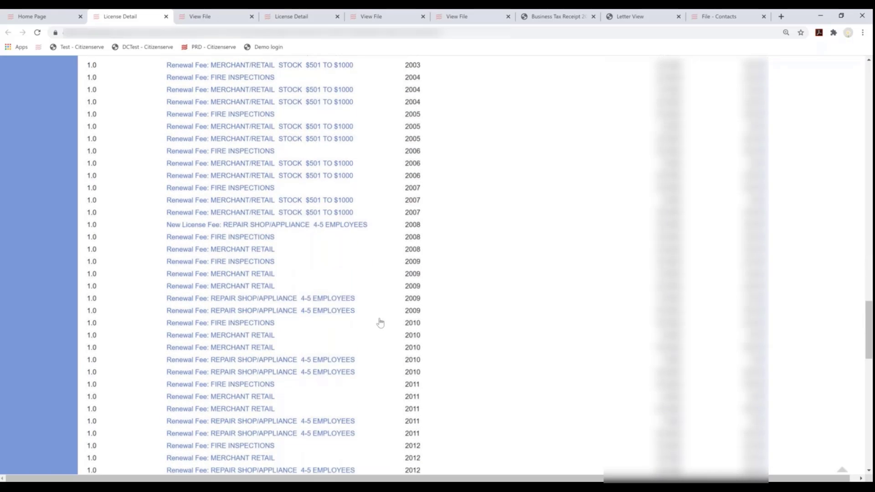
scroll(380, 323, down, 5)
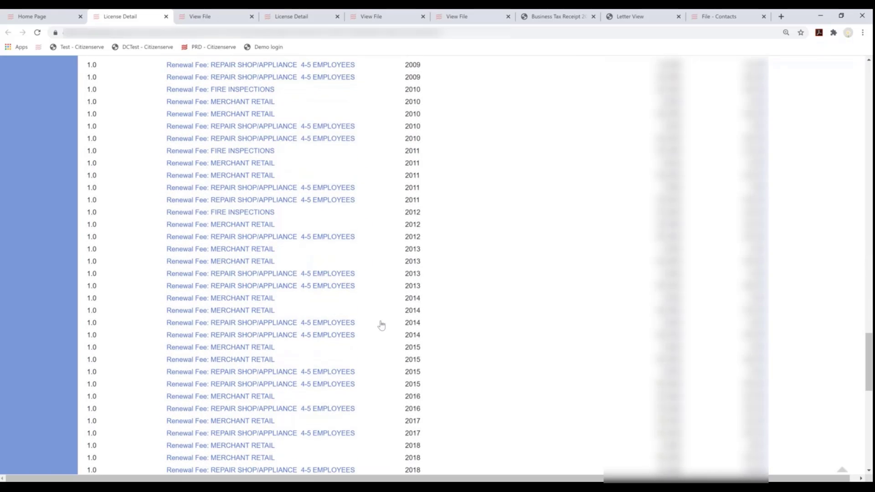
scroll(381, 324, down, 6)
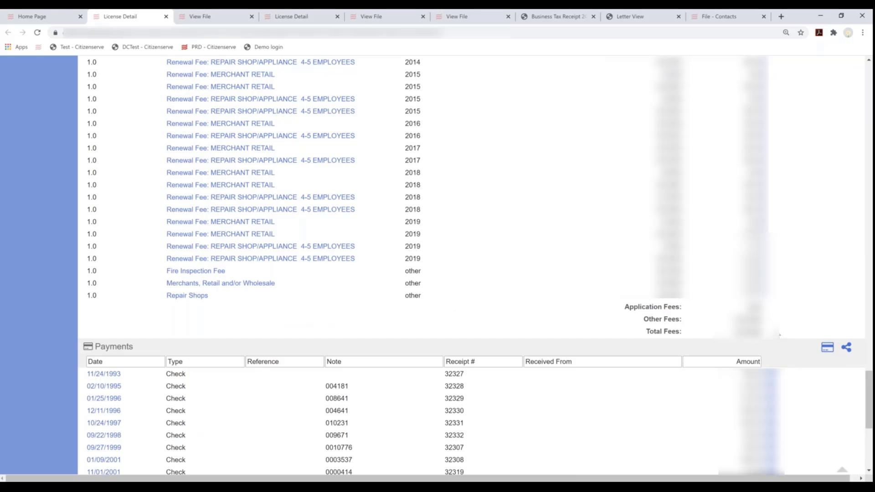
Scroll to the bottom of the Payments table to see the Balance Due
scroll(779, 335, down, 2)
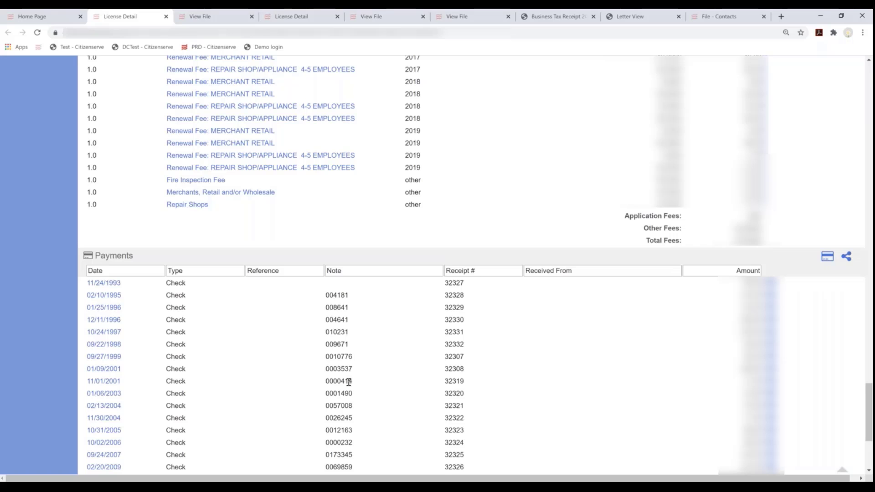
scroll(348, 382, down, 4)
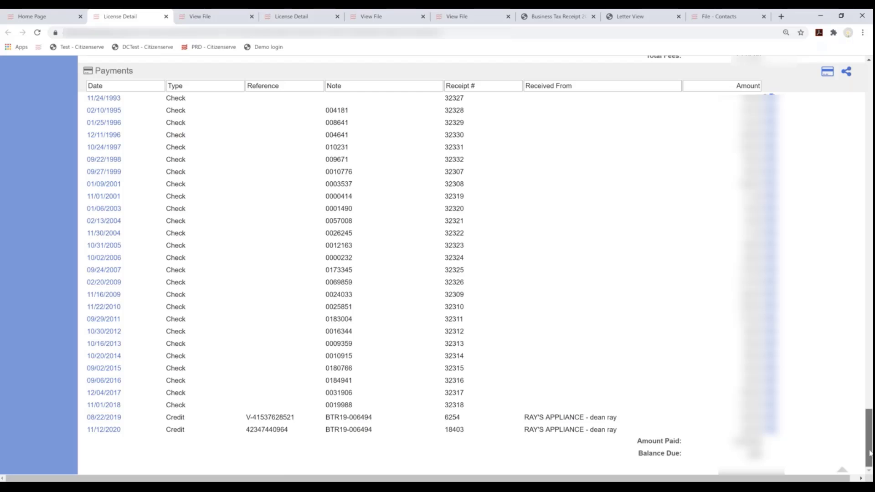
drag(870, 454, 870, 445)
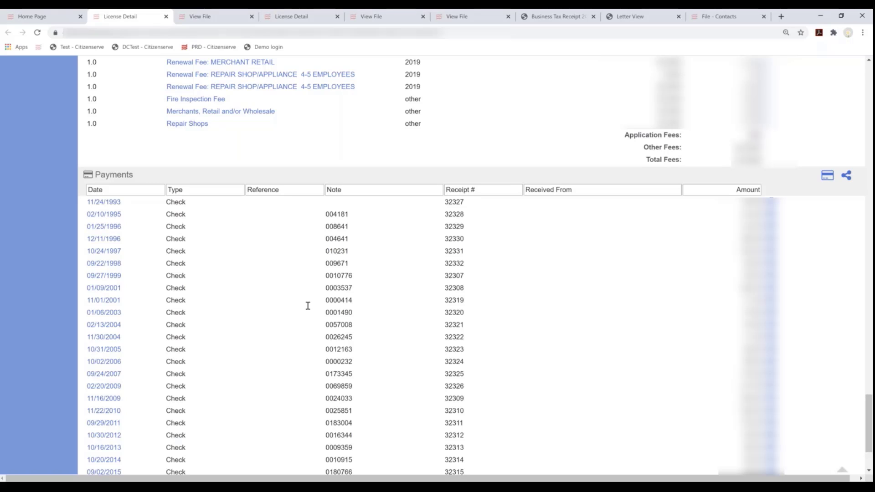
Return to the top of license BTR19-006494's Business License page
scroll(498, 362, up, 9)
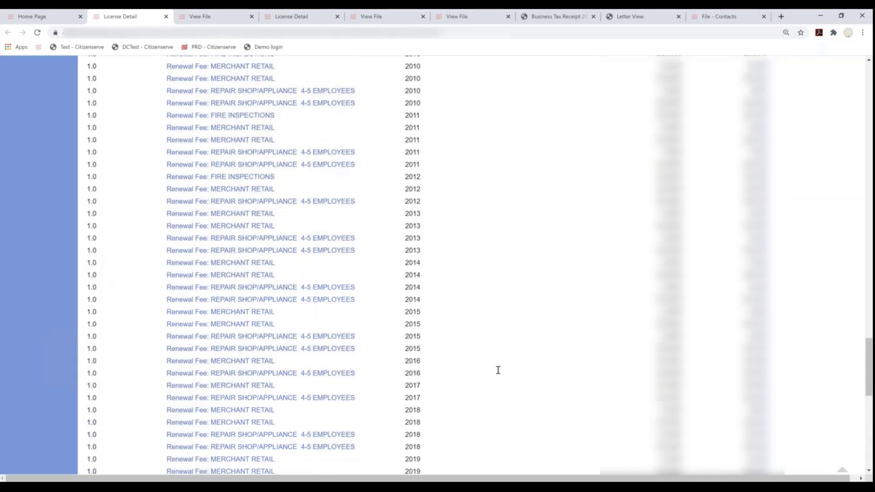
scroll(498, 370, up, 20)
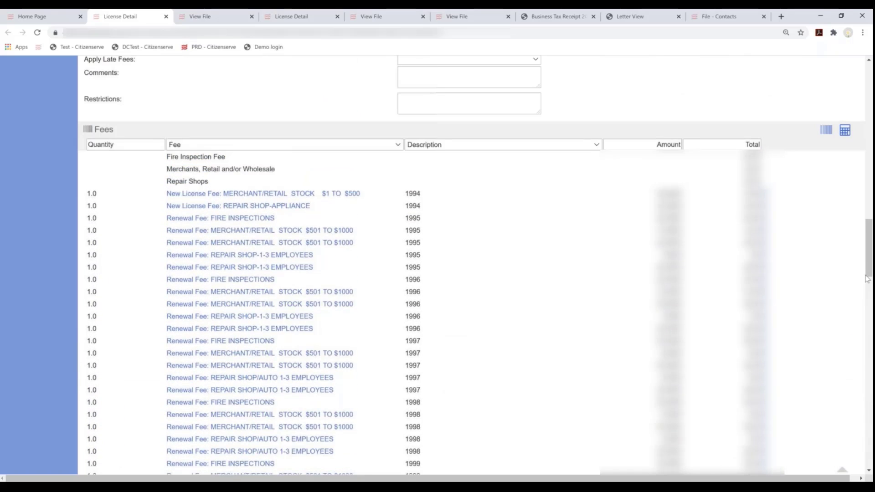
drag(867, 279, 869, 76)
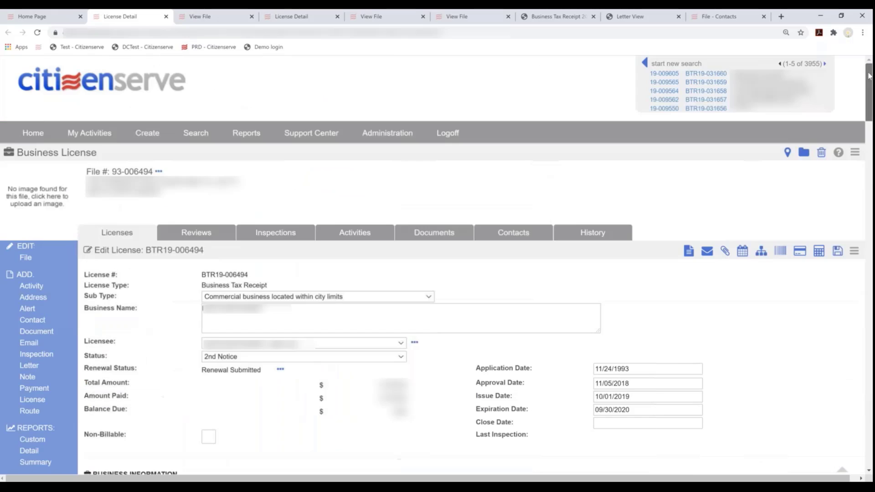
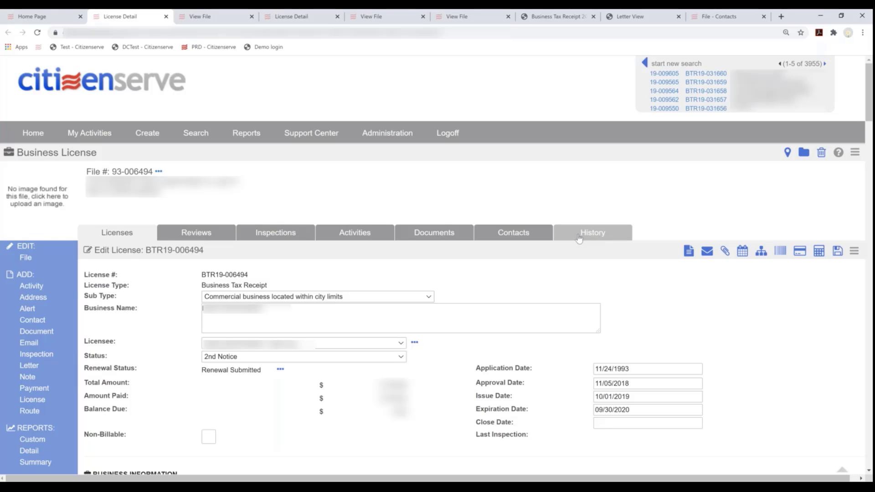
Close the BTR19-006494 license tab and dismiss the Renewal Submitted list on the Home Page
click(166, 17)
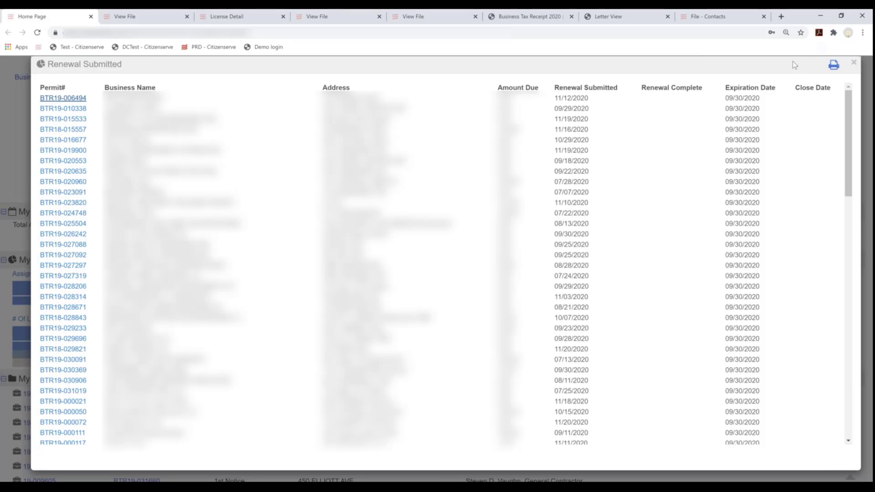
click(852, 65)
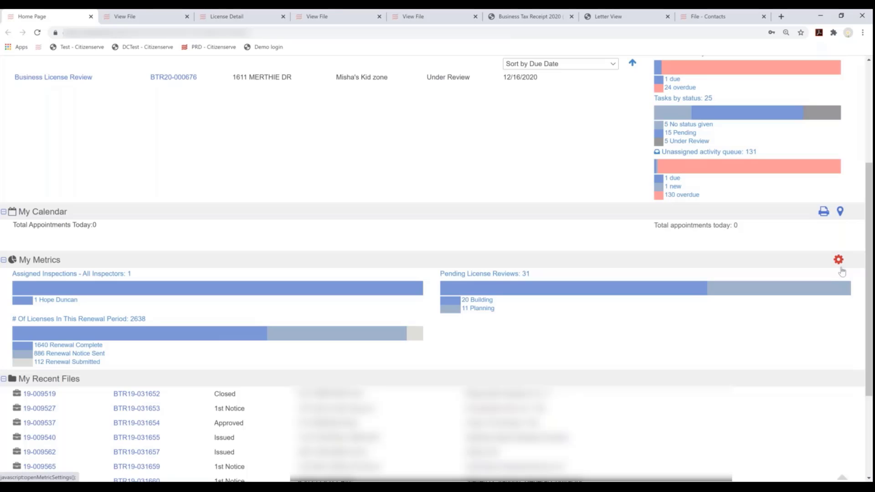
Add a Pending Tasks by User metric for This Year with scope All, and save
click(841, 268)
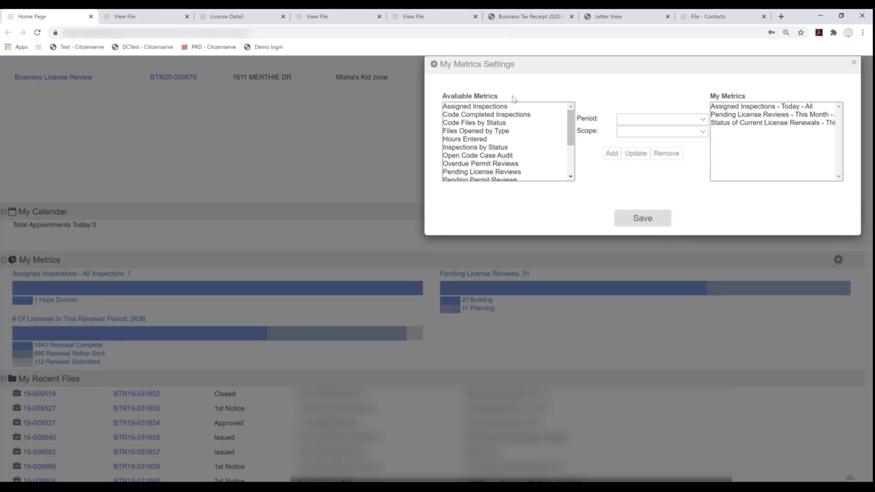
scroll(571, 146, down, 3)
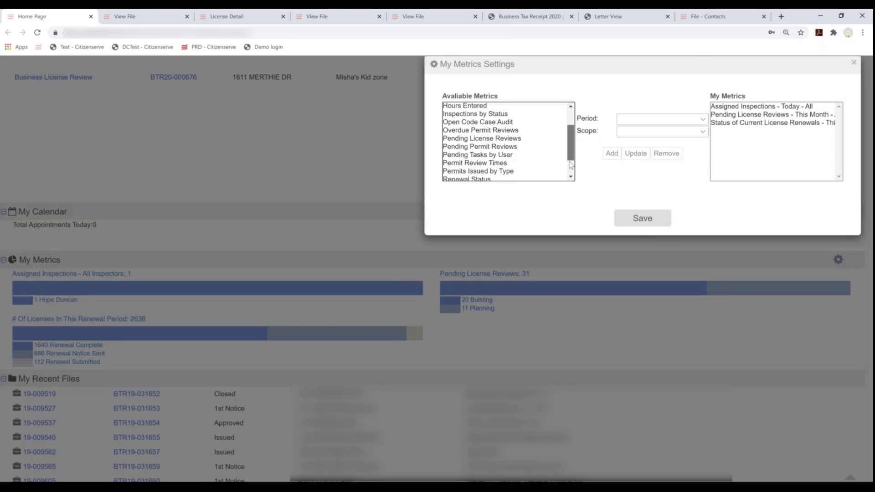
scroll(573, 139, up, 3)
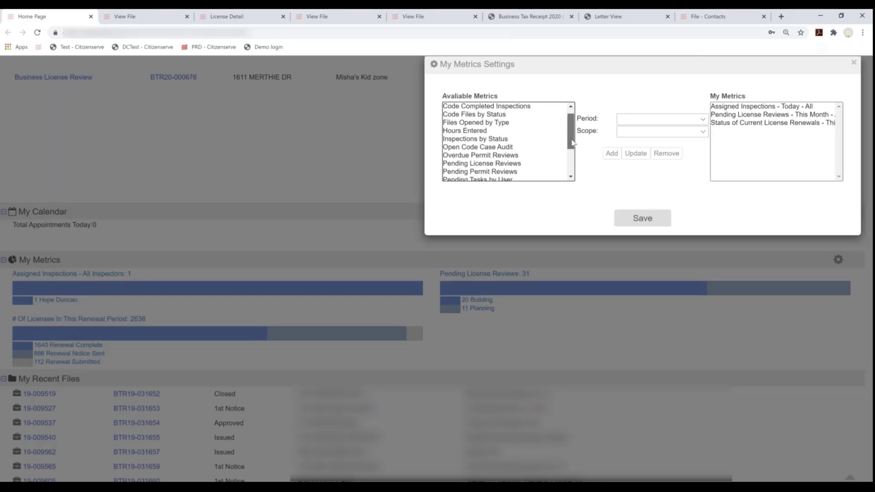
drag(572, 144, 572, 156)
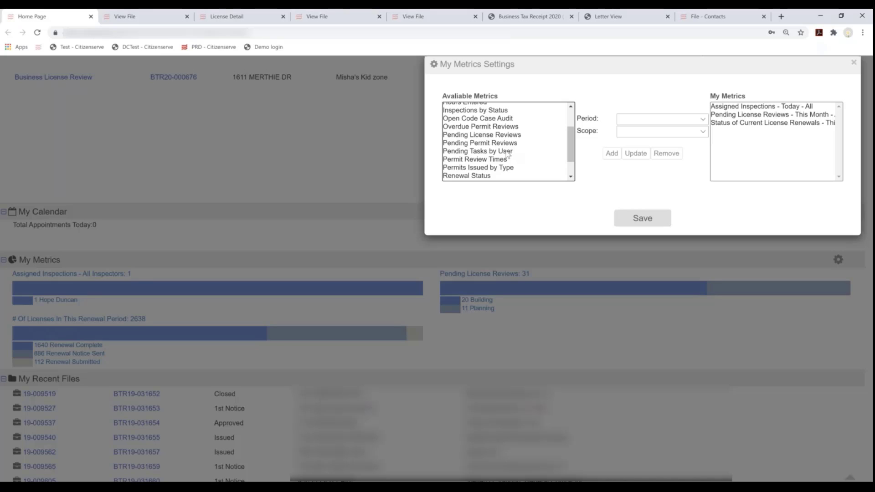
click(507, 152)
click(645, 129)
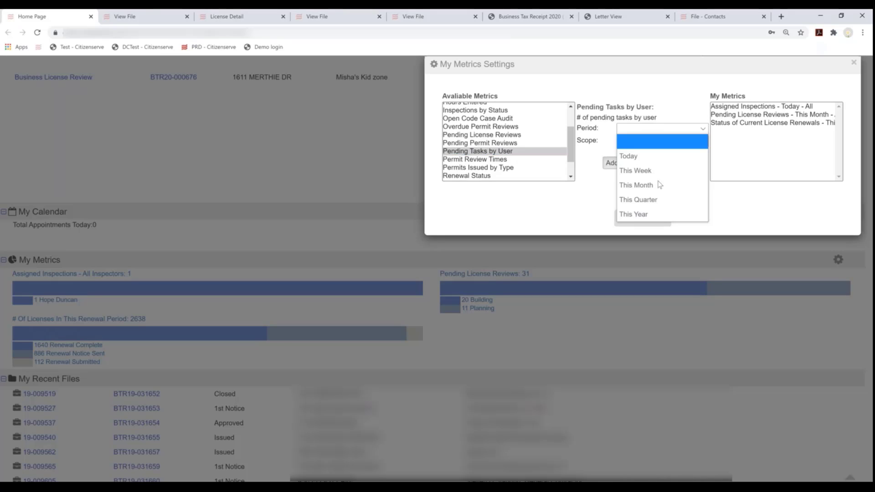
click(645, 217)
click(640, 141)
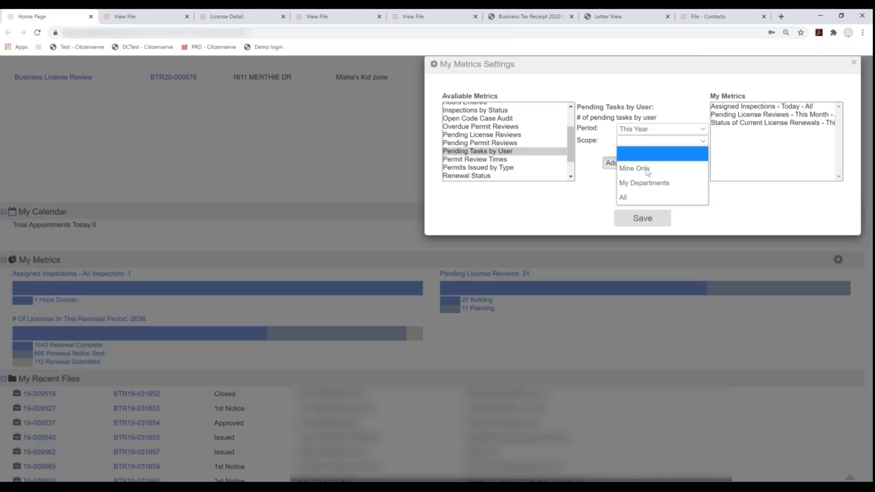
click(642, 196)
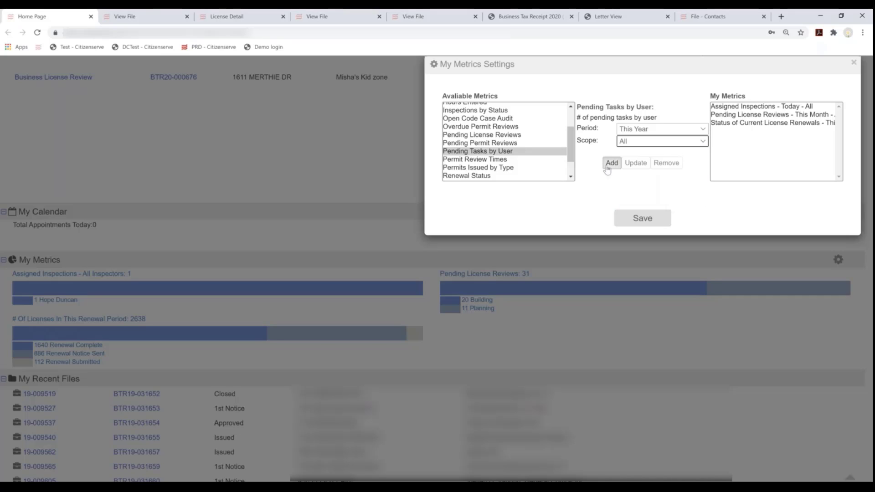
click(607, 167)
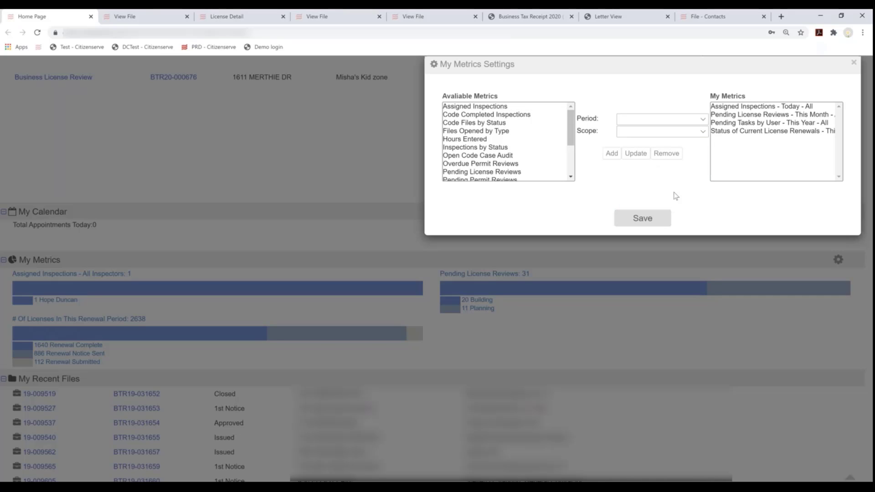
click(637, 222)
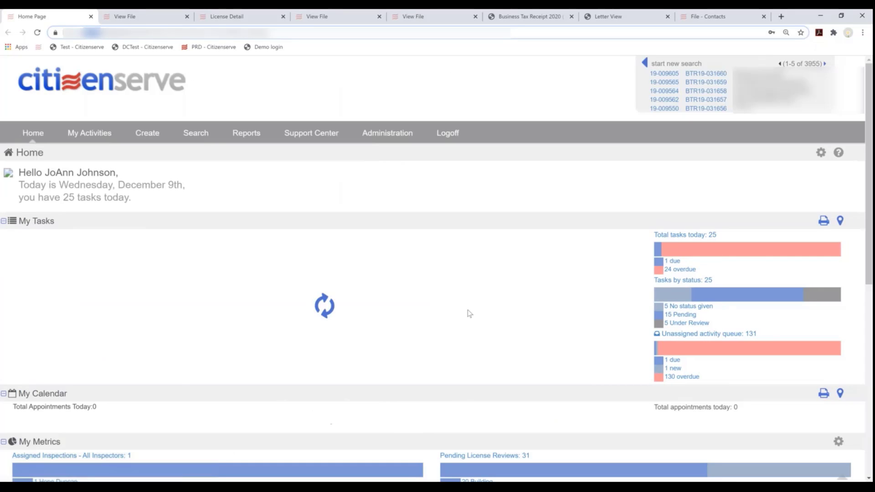
scroll(469, 305, down, 4)
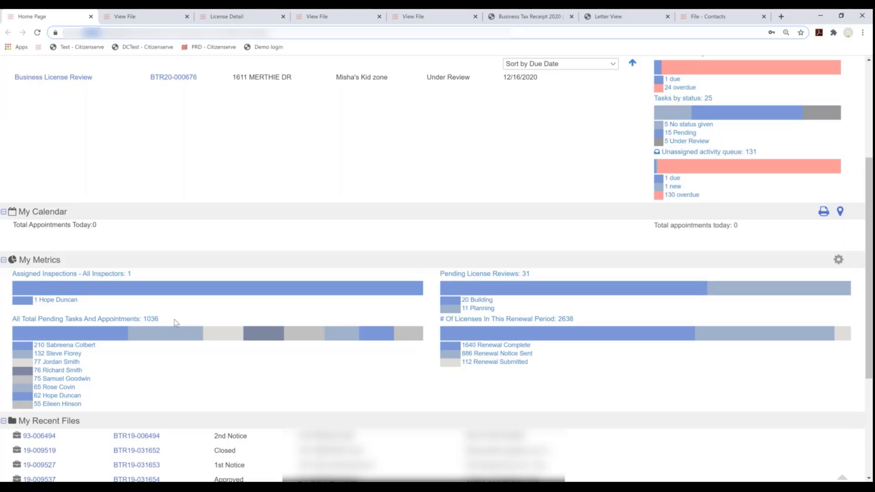
drag(176, 323, 14, 324)
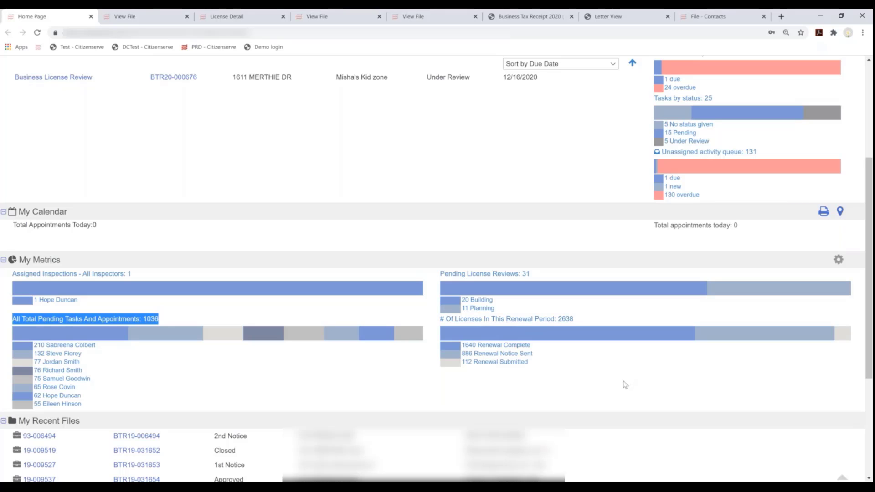
scroll(624, 384, up, 4)
mouse_move(305, 137)
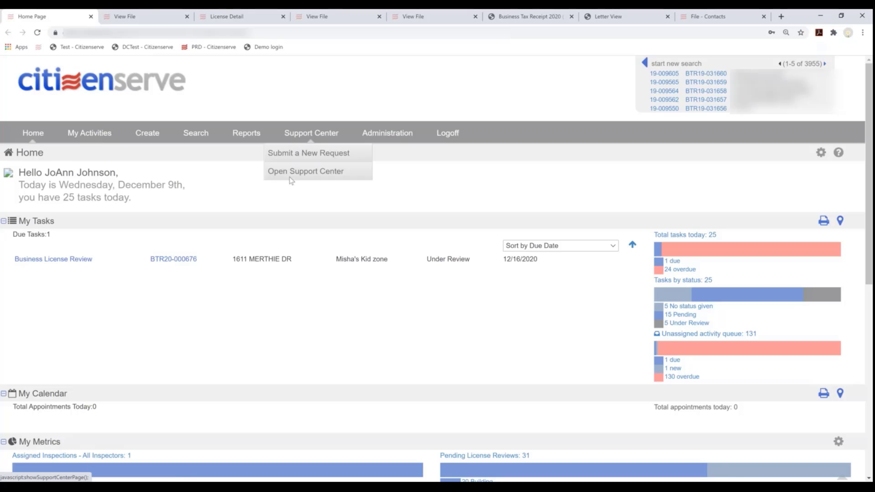
scroll(362, 283, down, 3)
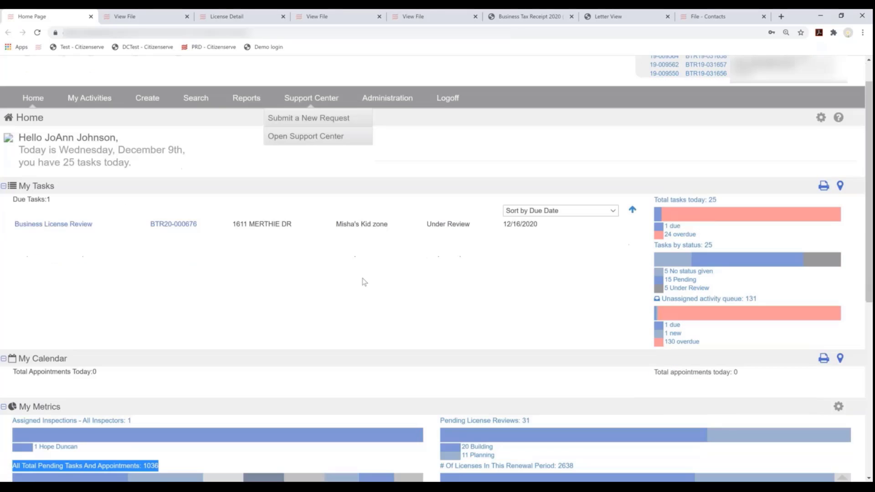
scroll(363, 286, down, 5)
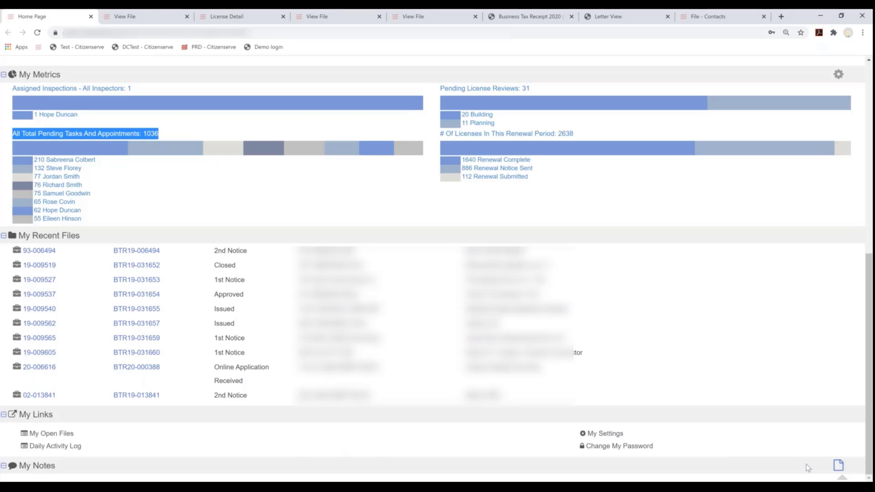
Add a 'note to self...' test note under My Notes, then discard it
click(838, 465)
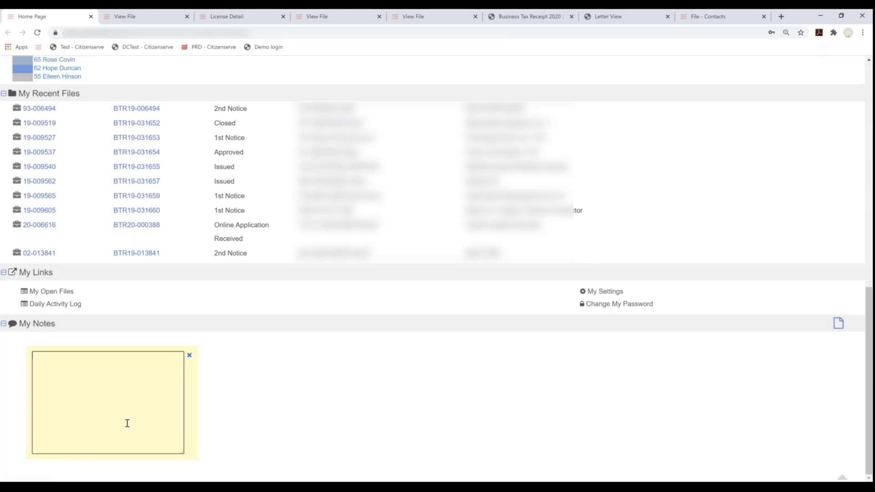
text(note to self...)
click(190, 355)
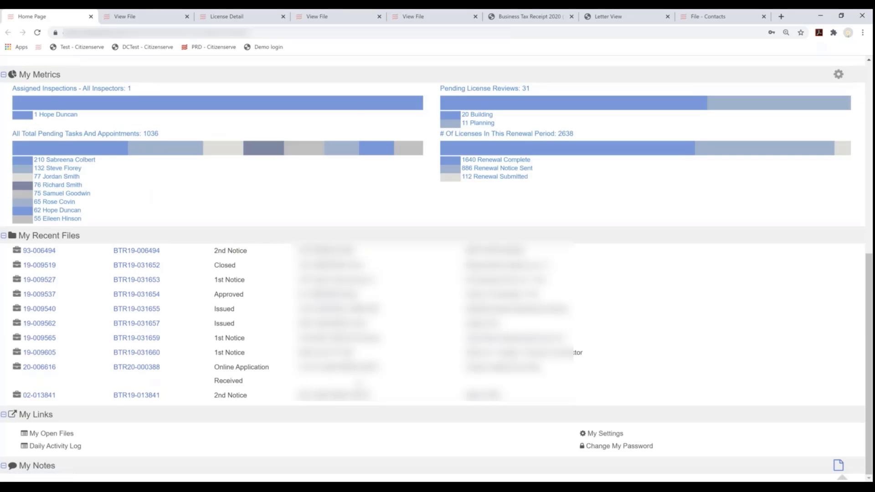
Uncheck My Calendar and My Links in the home page layout settings and save
scroll(361, 368, up, 8)
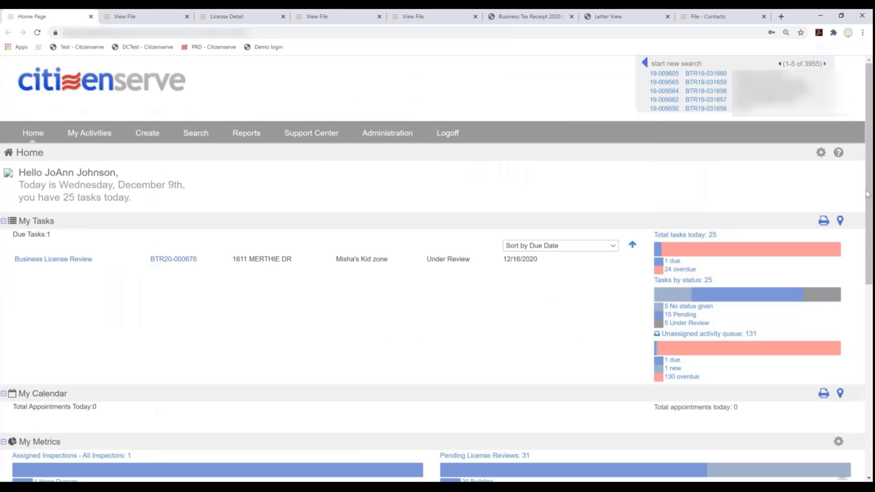
click(821, 152)
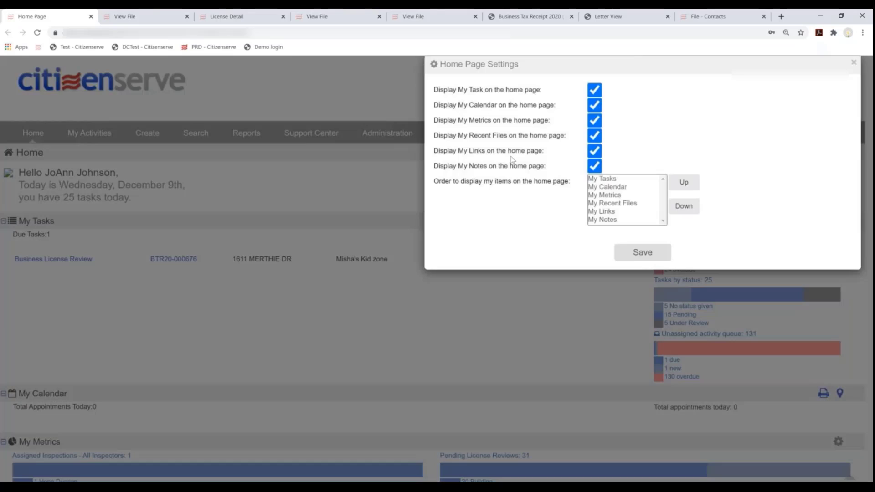
click(598, 106)
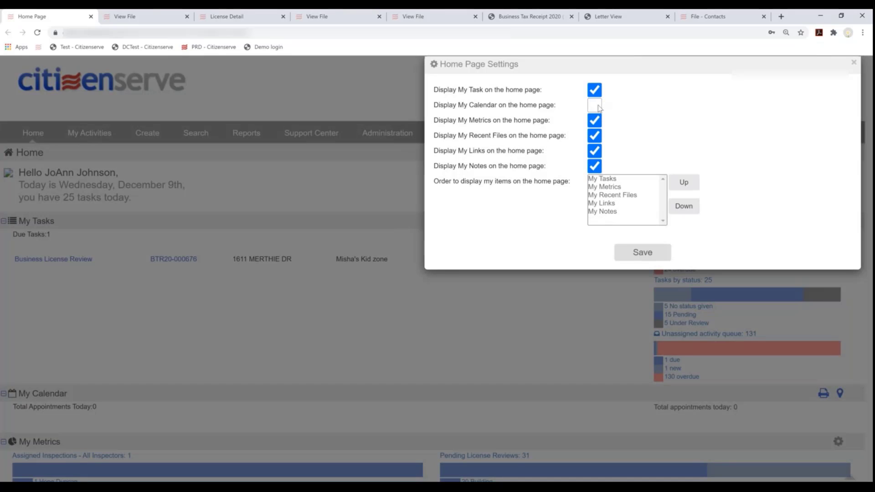
click(595, 152)
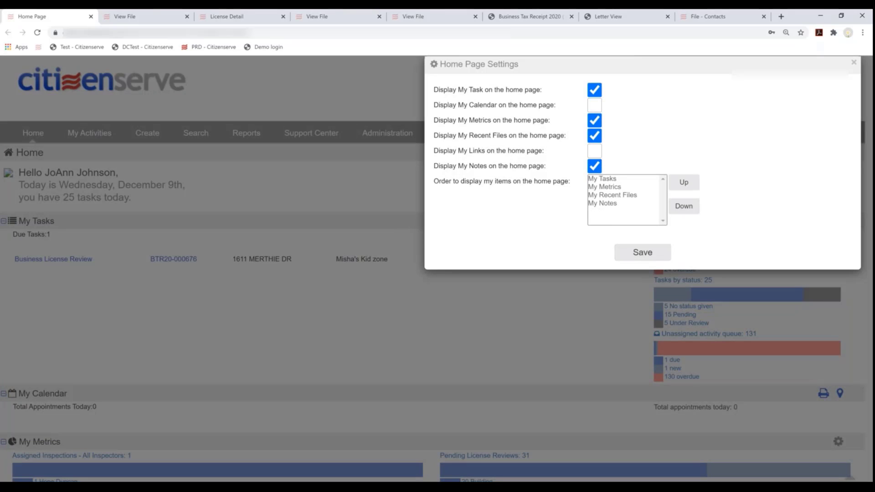
click(622, 254)
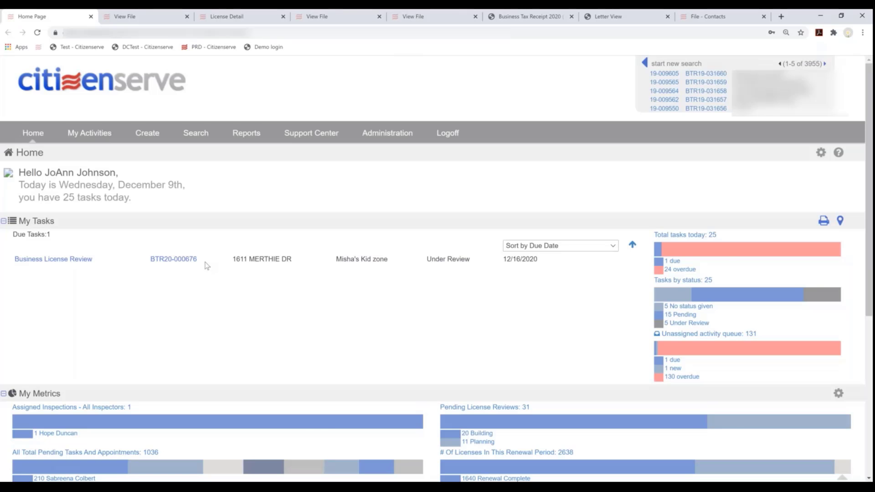
Open the Business License Review for BTR20-000676 from My Tasks, due 12/16/2020
scroll(211, 264, down, 2)
scroll(211, 267, down, 4)
scroll(202, 271, up, 6)
click(73, 261)
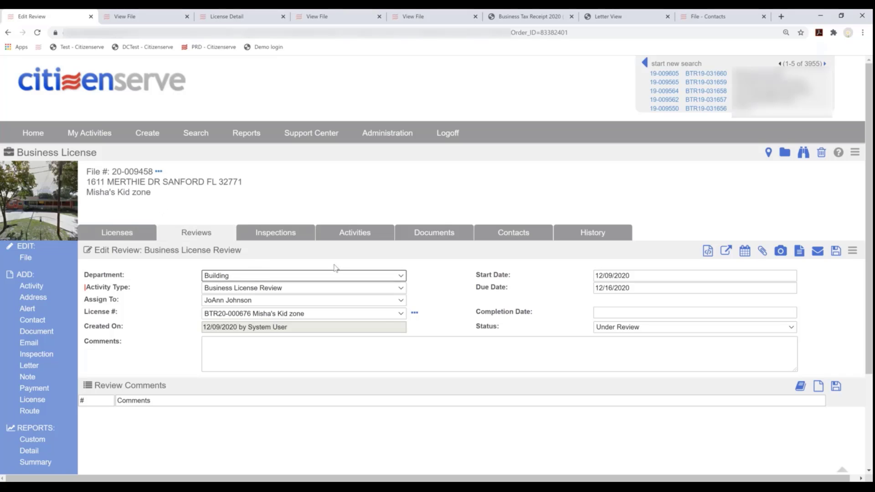
click(415, 314)
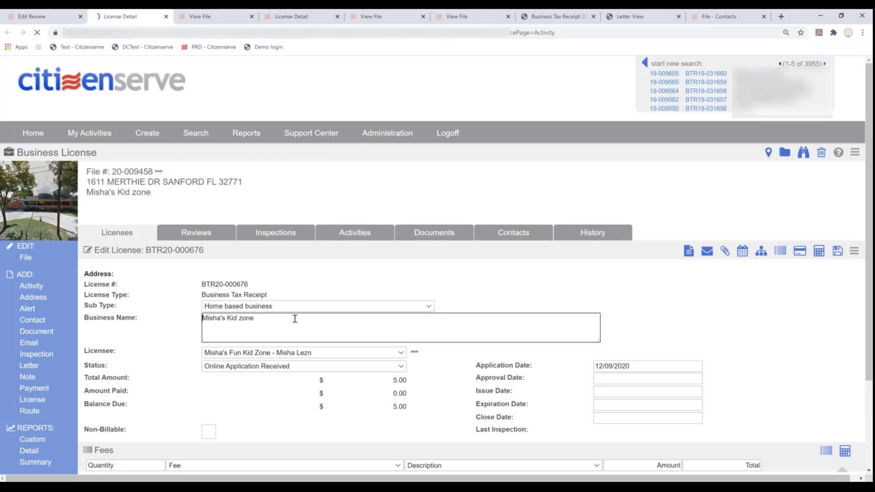
scroll(295, 319, down, 3)
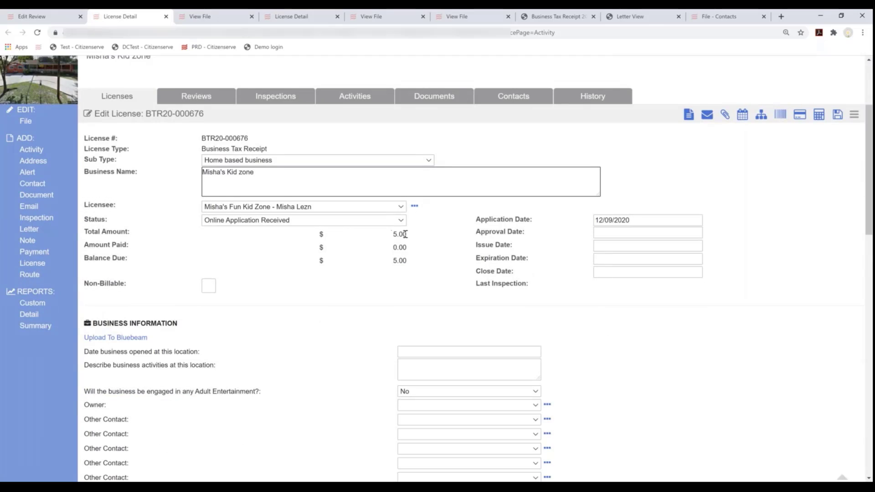
click(404, 235)
click(396, 247)
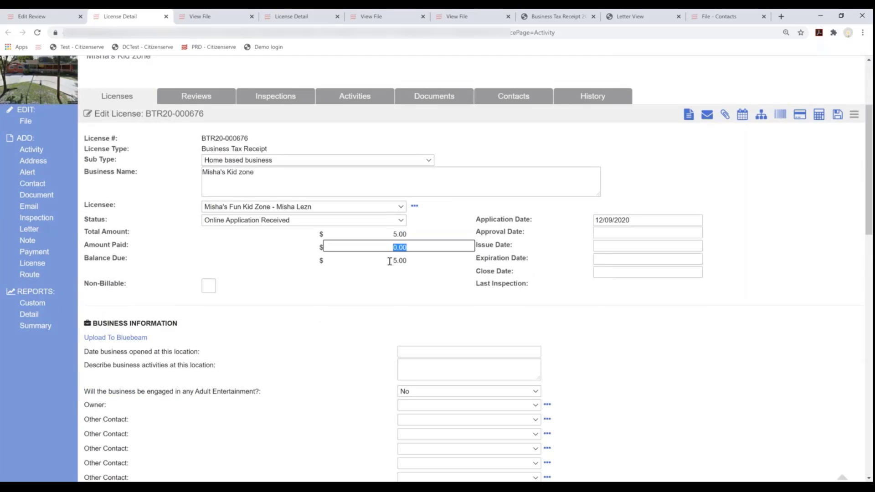
click(437, 261)
scroll(448, 300, down, 6)
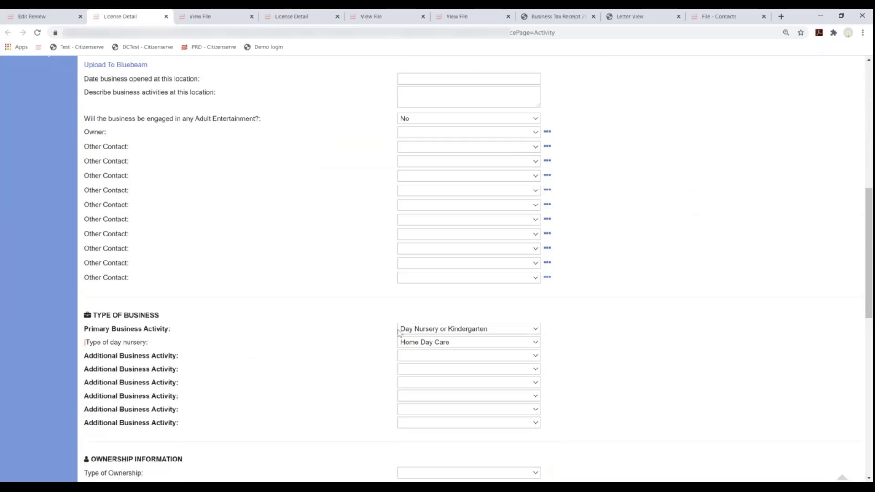
scroll(339, 357, down, 2)
scroll(342, 359, down, 7)
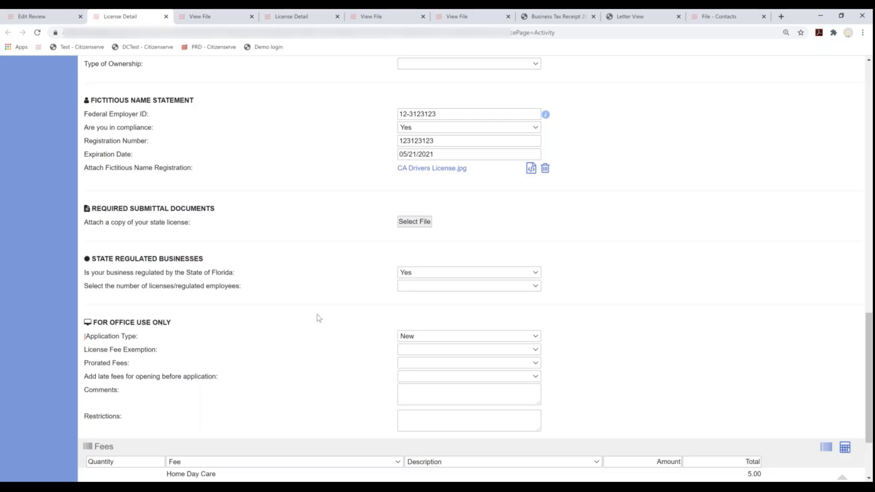
scroll(319, 318, down, 2)
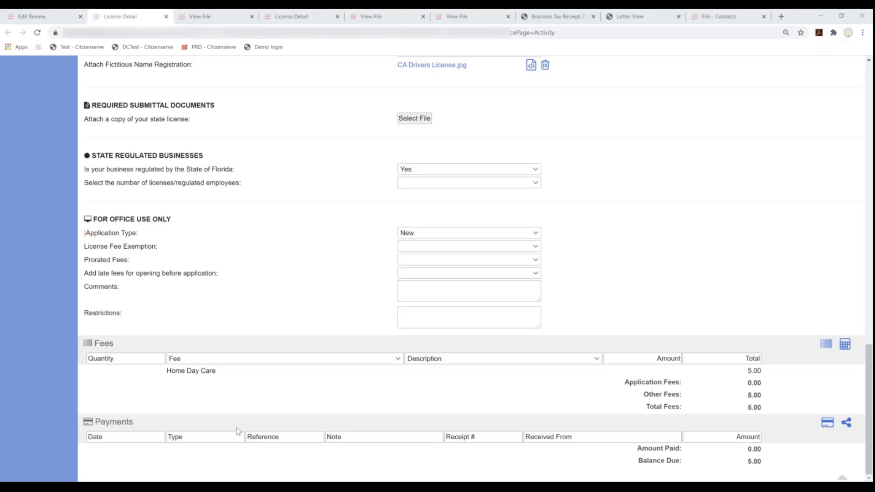
drag(237, 431, 192, 84)
drag(409, 412, 408, 484)
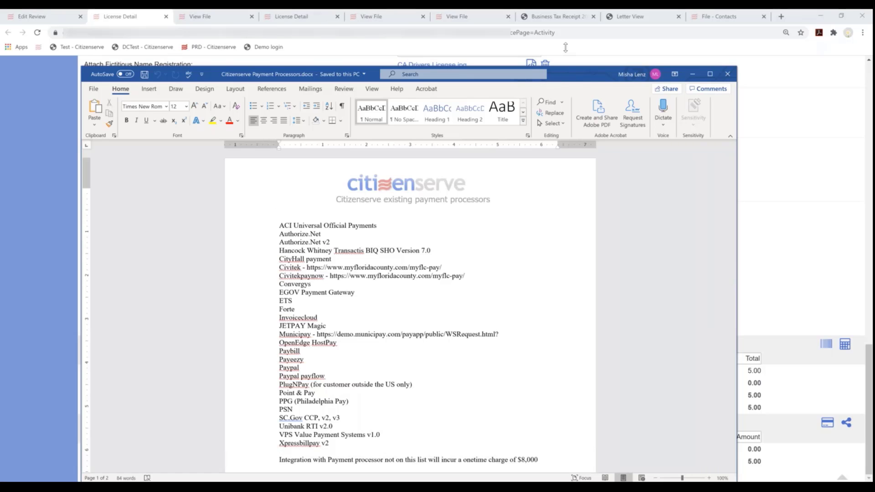
drag(566, 47, 565, 14)
scroll(427, 292, up, 1)
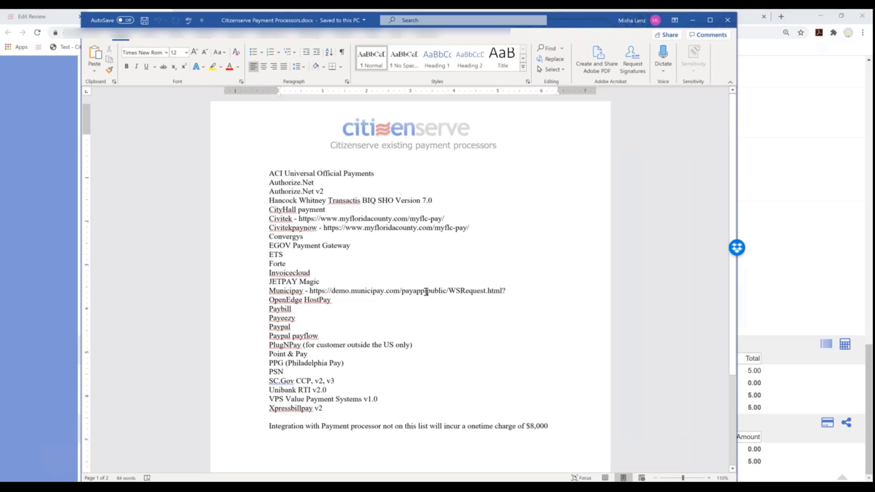
scroll(426, 292, up, 2)
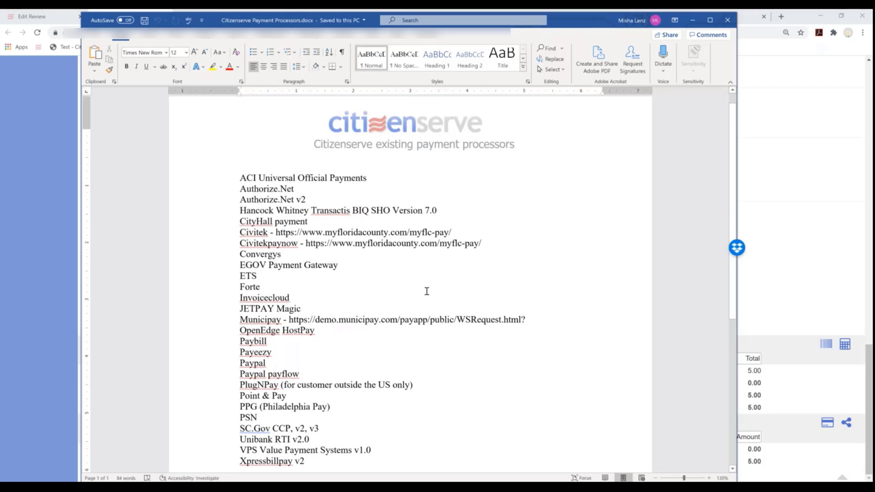
scroll(427, 292, down, 2)
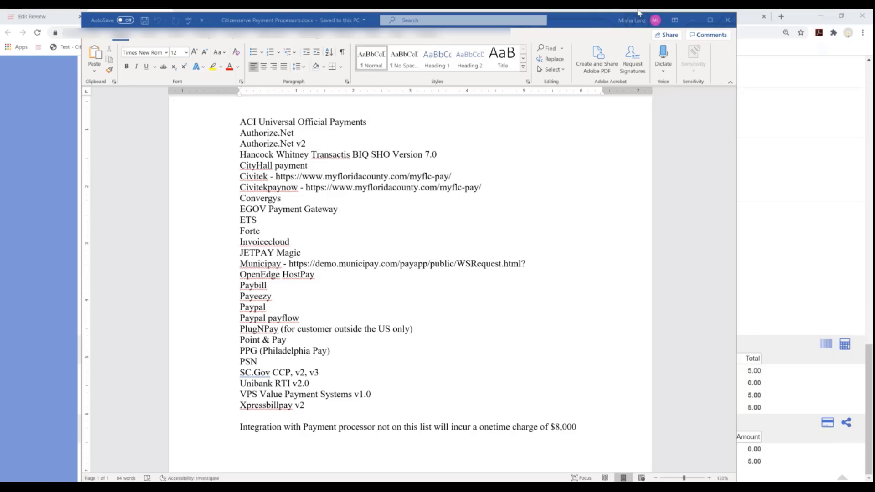
click(693, 20)
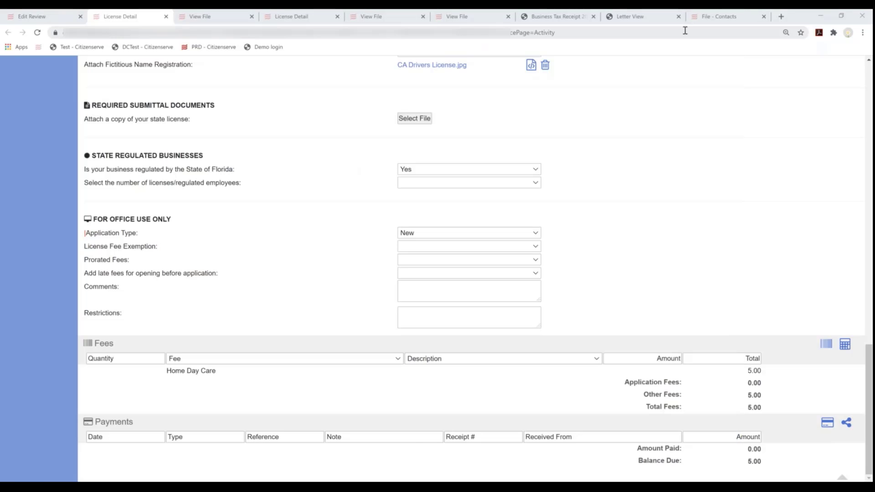
scroll(725, 215, down, 1)
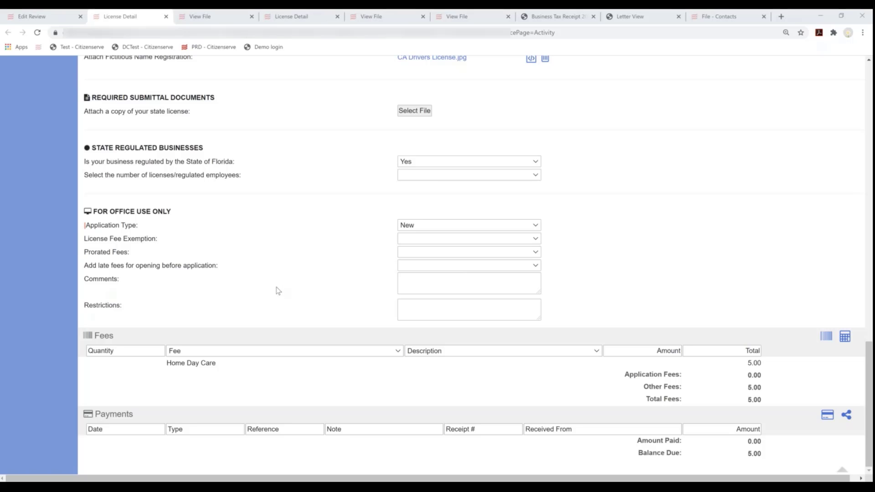
scroll(278, 291, up, 4)
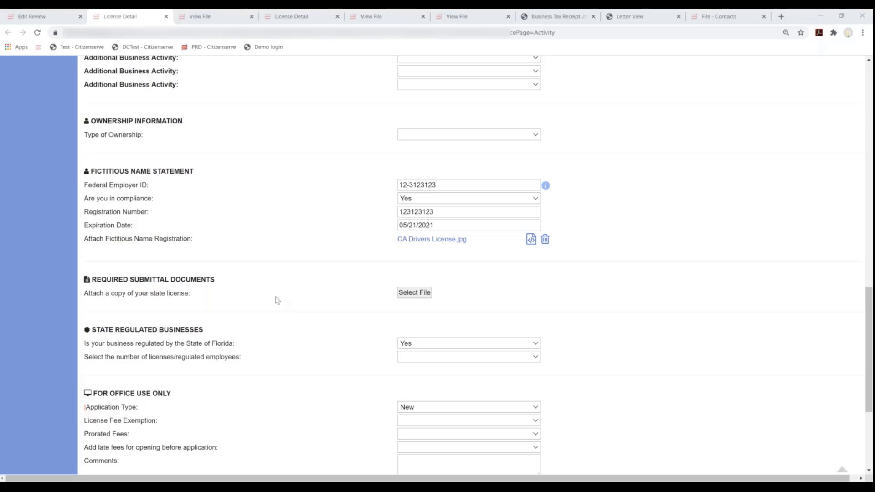
scroll(277, 301, down, 4)
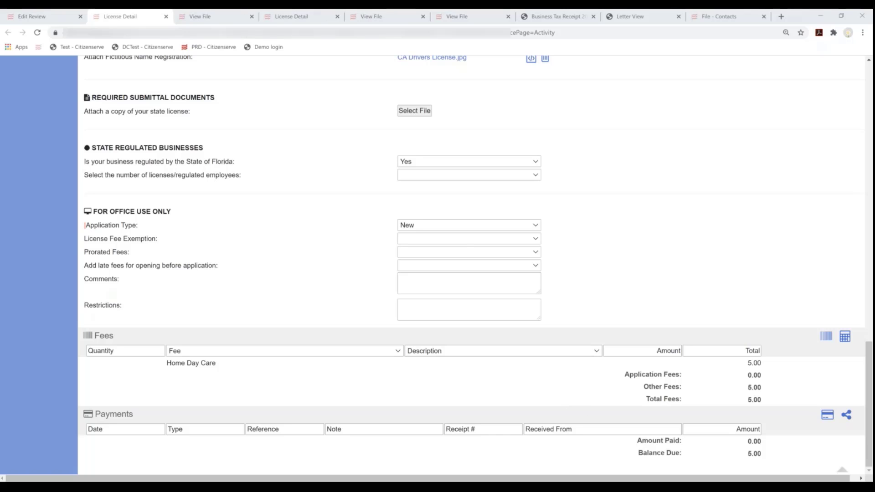
click(462, 238)
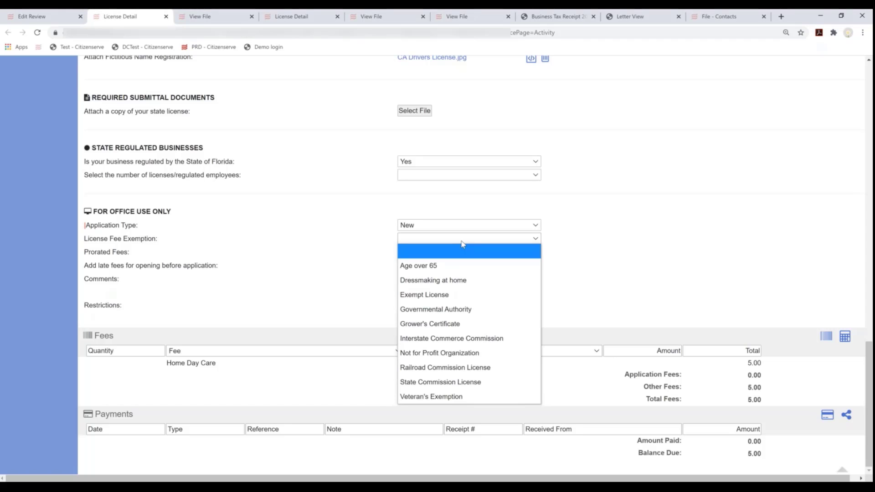
click(447, 270)
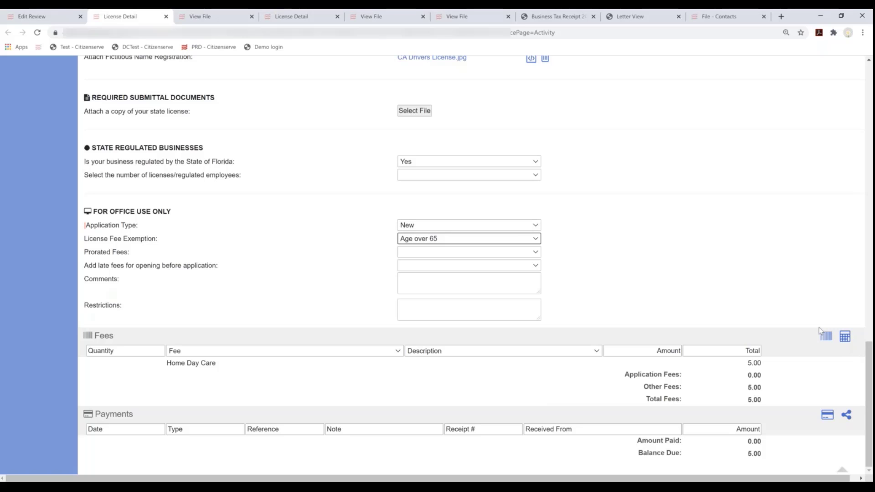
click(845, 336)
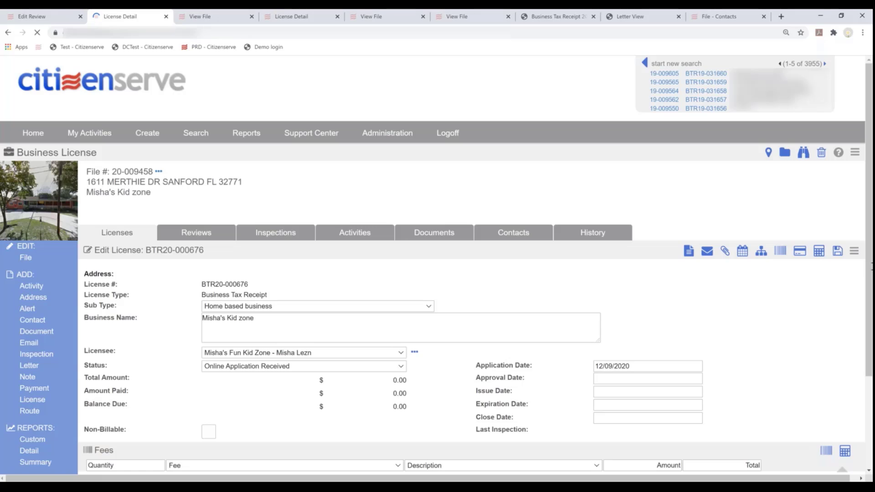
drag(868, 258, 868, 444)
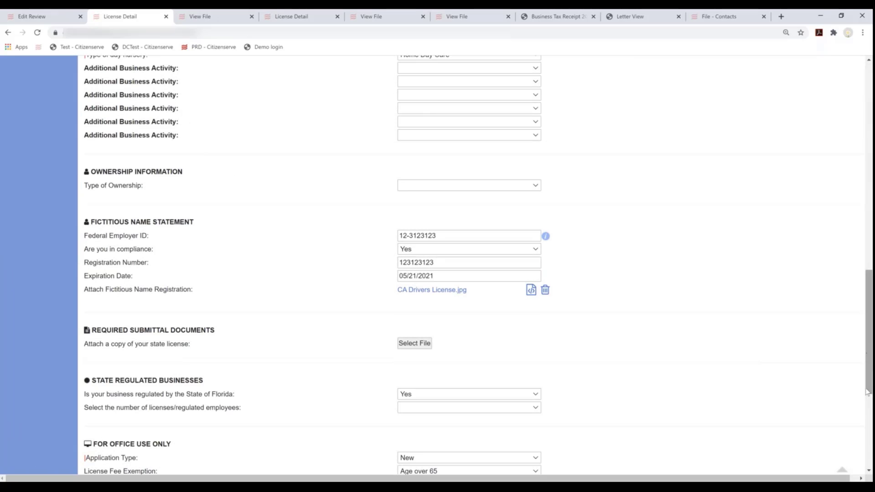
drag(867, 392, 860, 477)
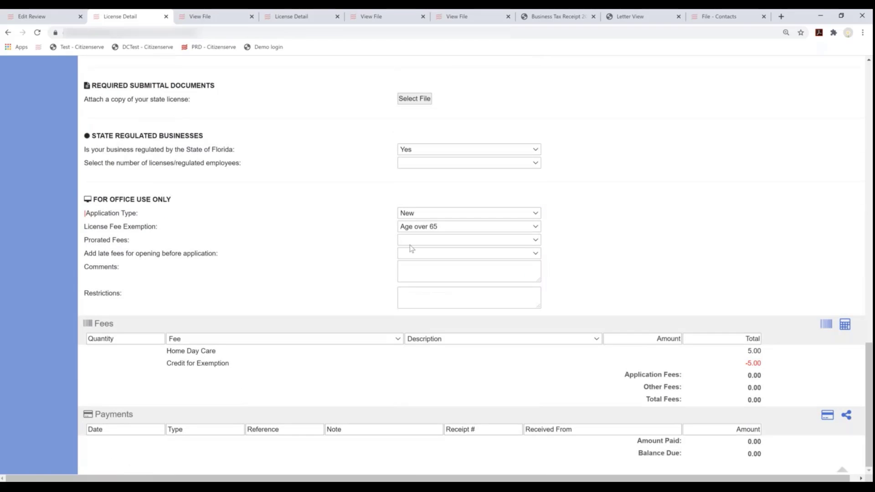
click(424, 242)
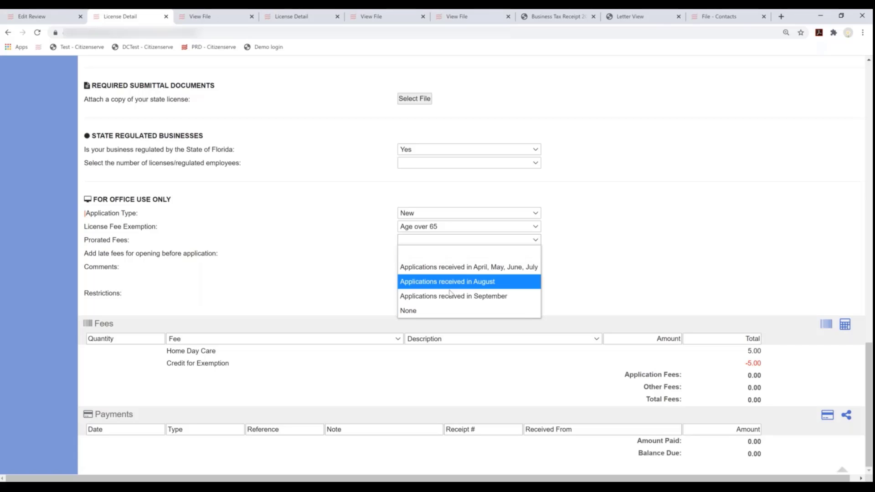
click(320, 276)
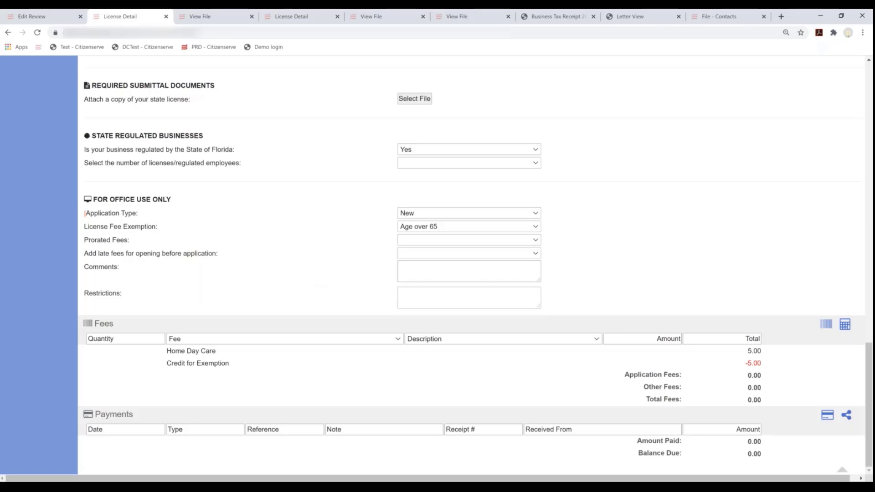
click(439, 231)
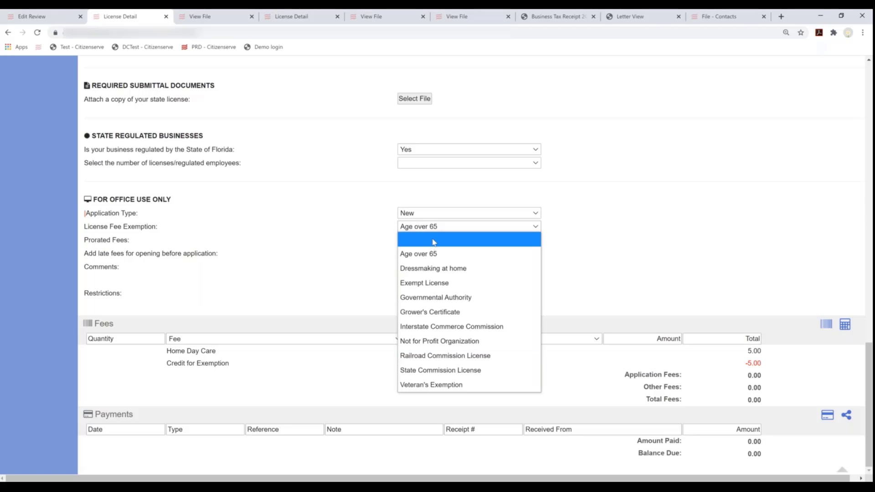
click(431, 240)
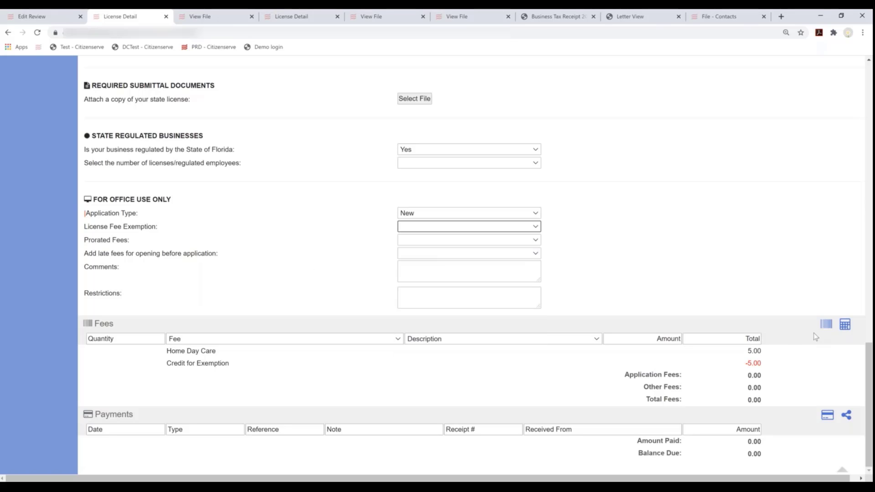
click(845, 325)
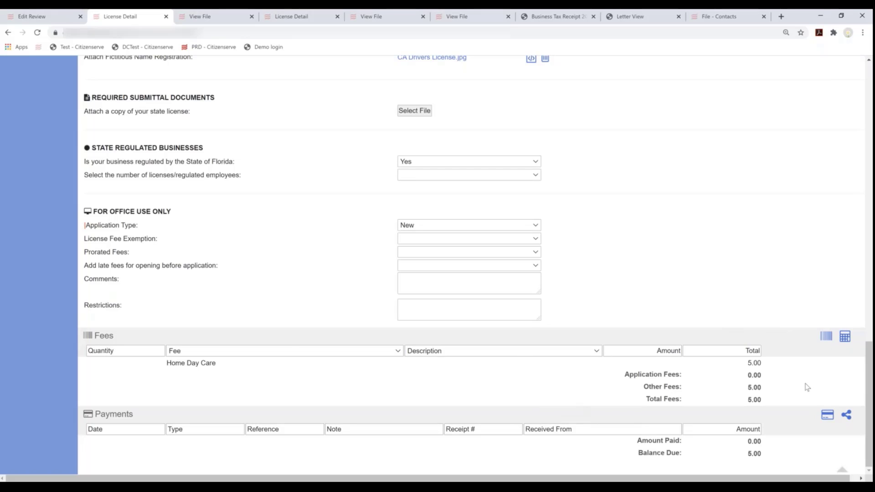
Add a 25.00 Misc Fee with a short description, bringing the balance due to 30.00
click(826, 337)
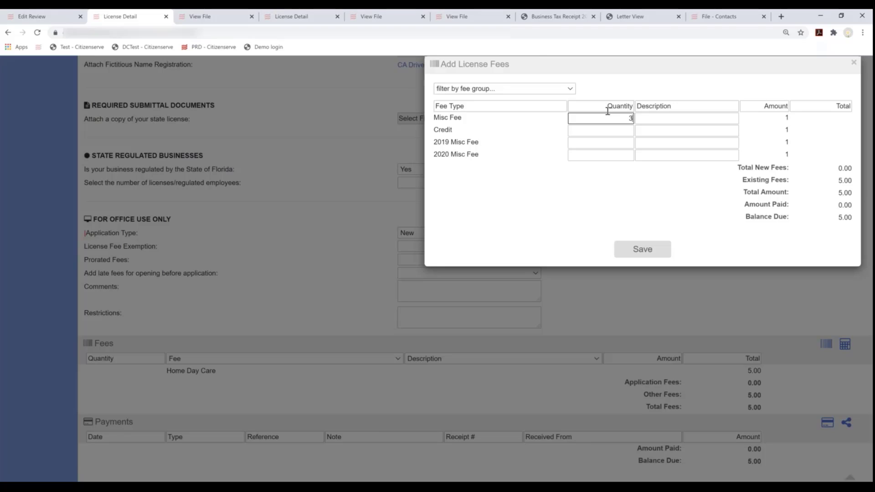
text(25)
key(Tab)
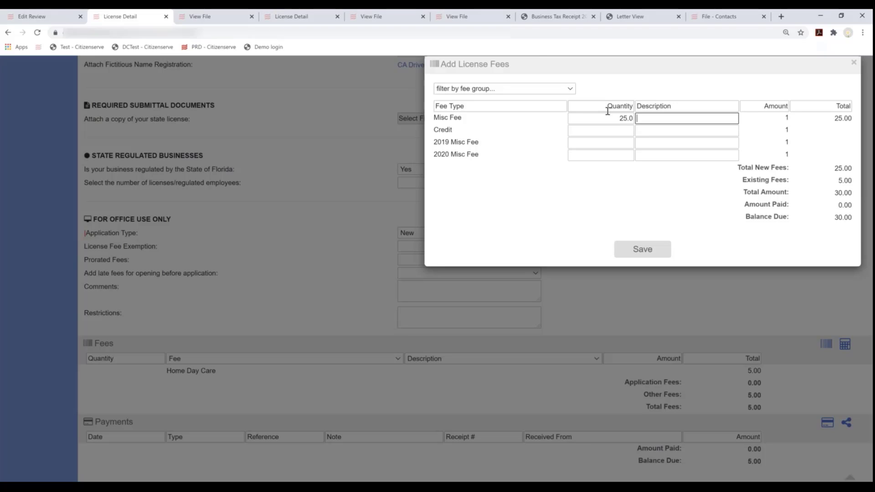
text(Misha's Misc. Fee)
key(Tab)
key(Return)
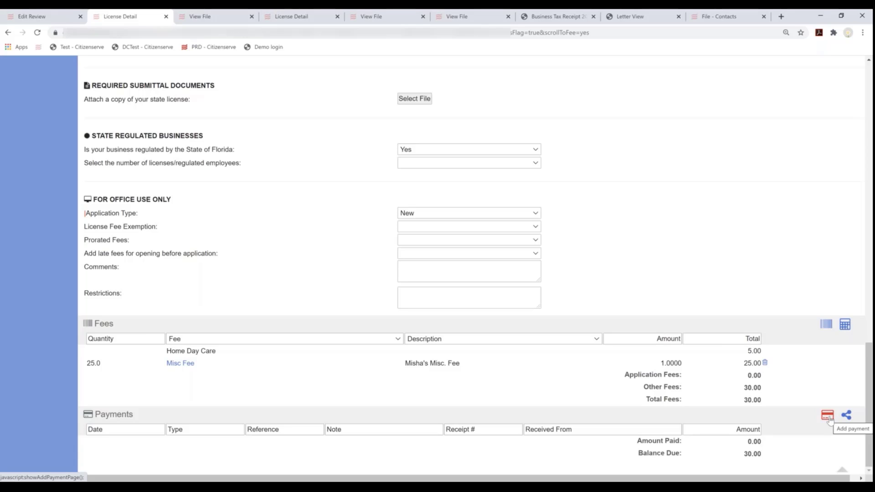
Start a Check payment, using the fee description as reference and note #13256
click(830, 420)
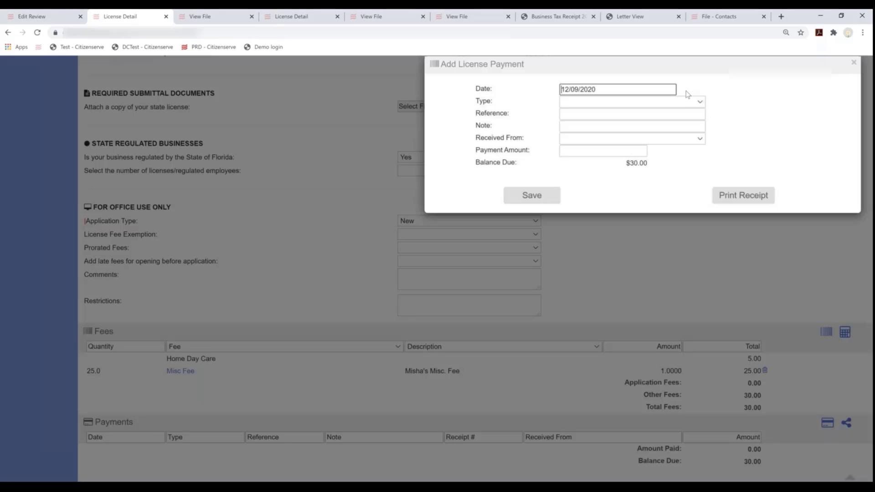
click(629, 102)
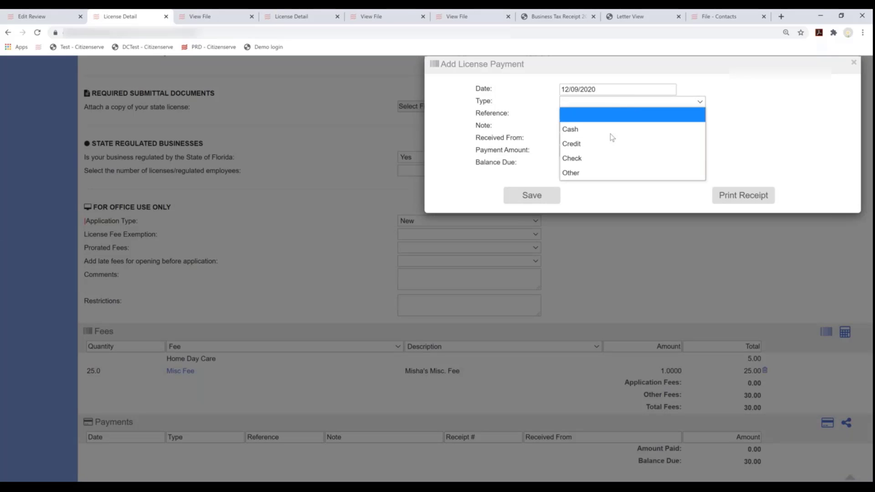
click(603, 160)
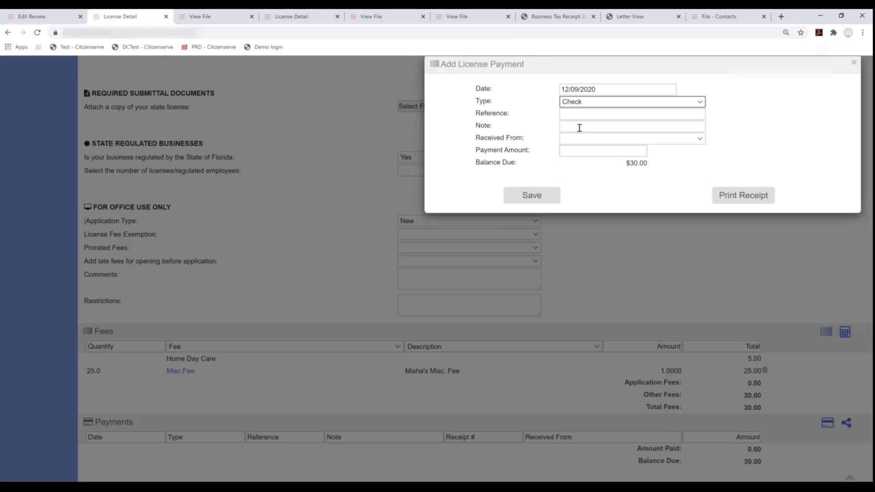
click(589, 115)
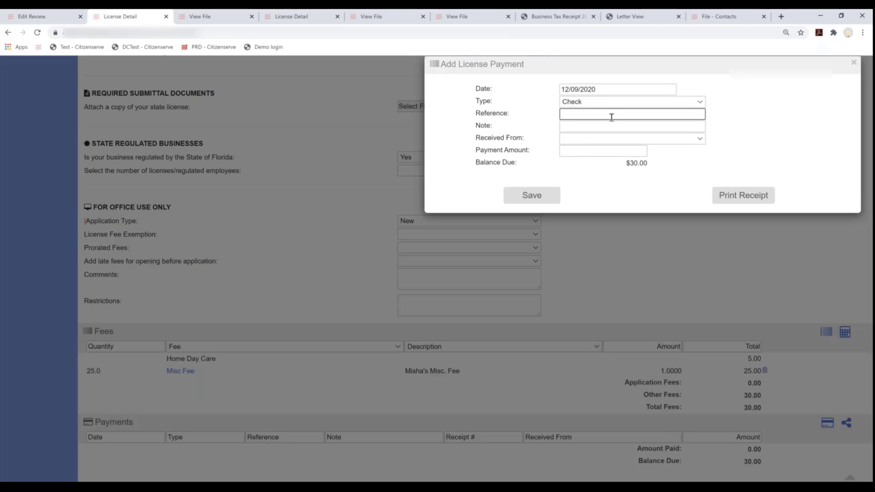
text(25)
drag(588, 115, 543, 108)
text(Misha's Misc. Fee)
key(Tab)
text(#)
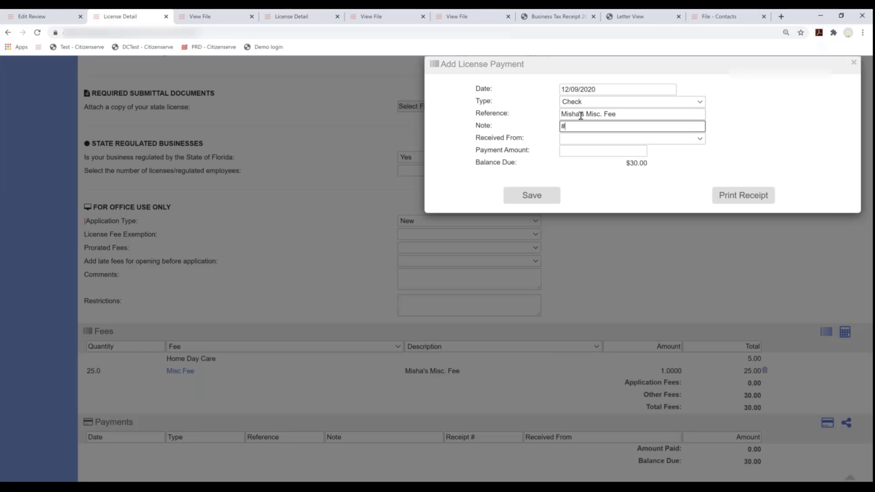
text(13256)
Set the applicant business as payer, amount 25.00, save, and return to the review page
click(599, 140)
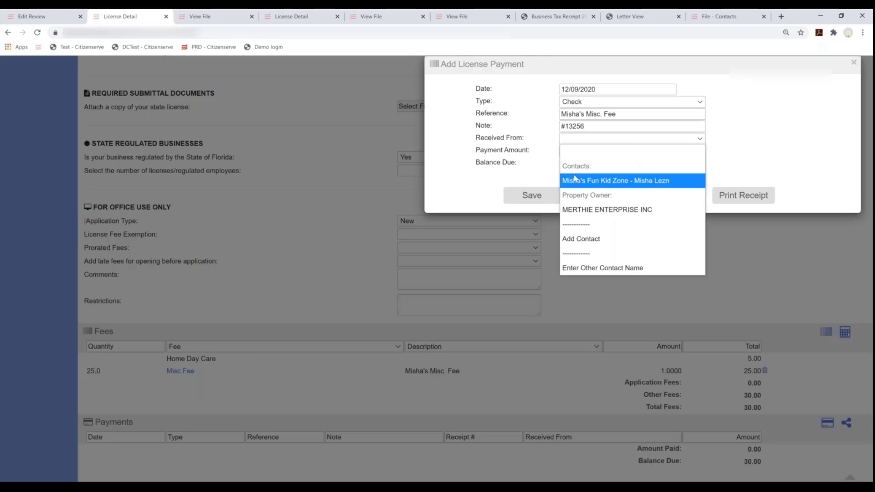
click(592, 178)
click(576, 152)
text(25.00)
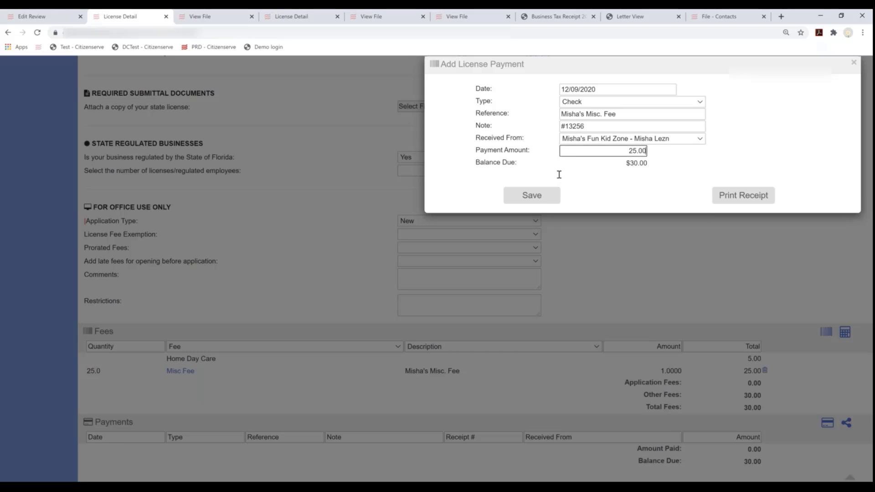
key(Tab)
click(544, 207)
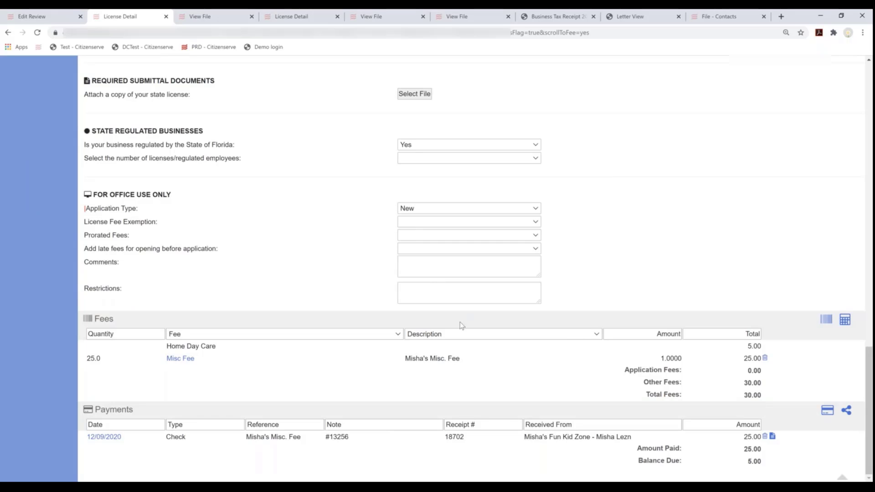
click(39, 18)
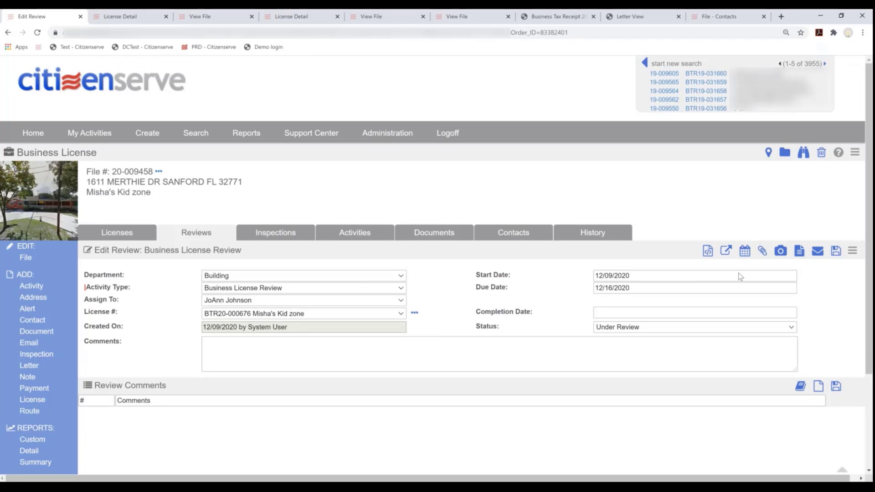
Add License Review comments requesting a daycare license copy and insurance certificates
click(801, 387)
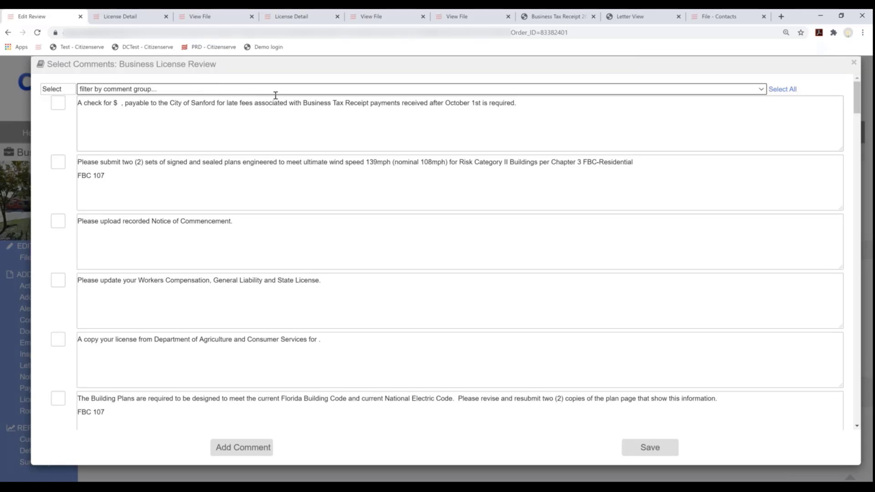
click(245, 90)
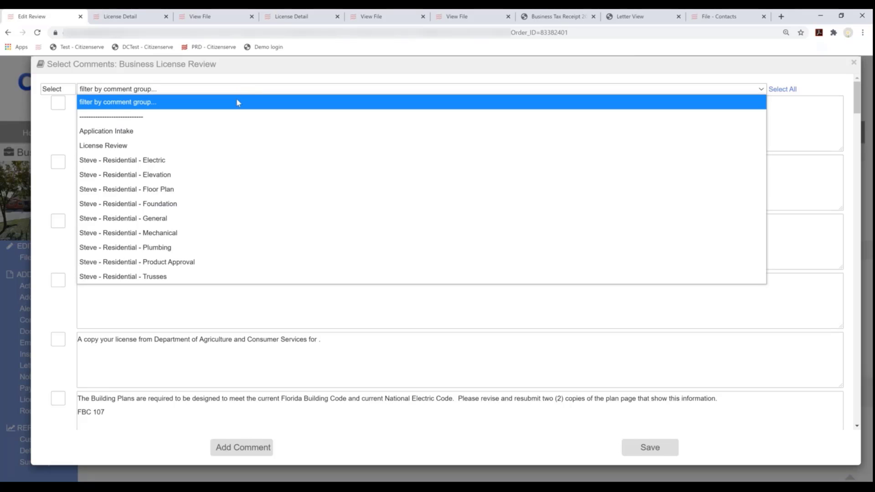
click(117, 146)
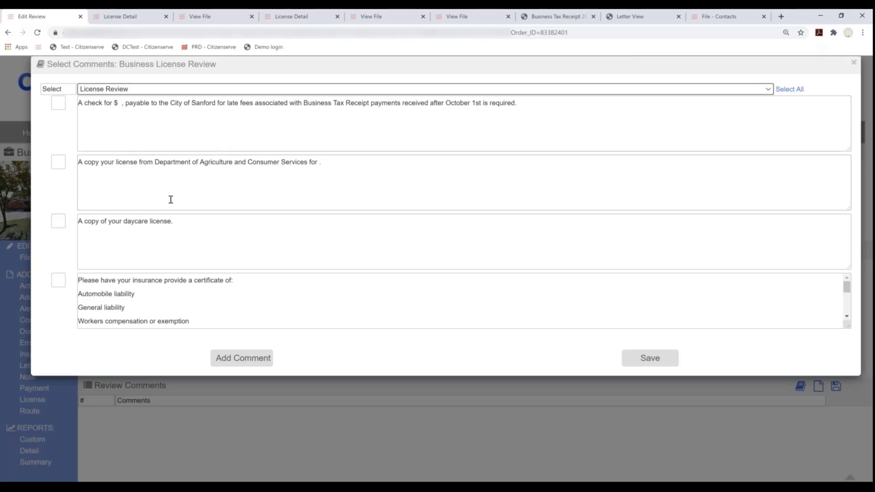
click(58, 222)
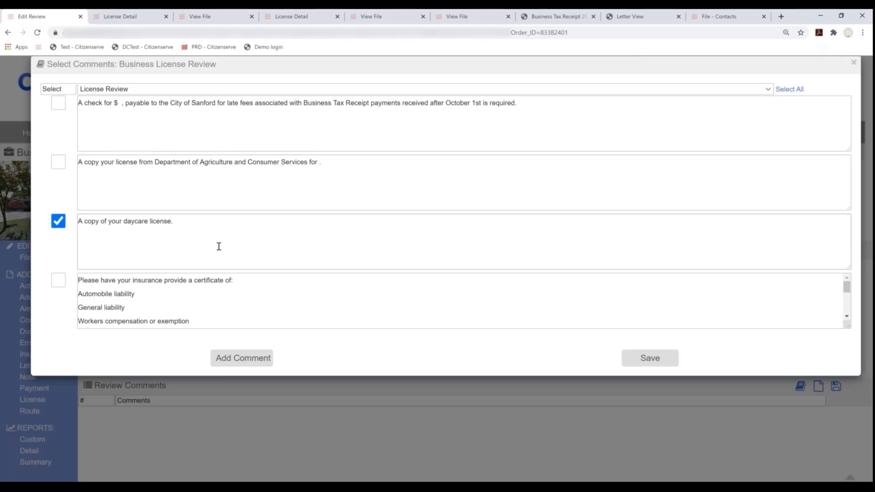
click(58, 281)
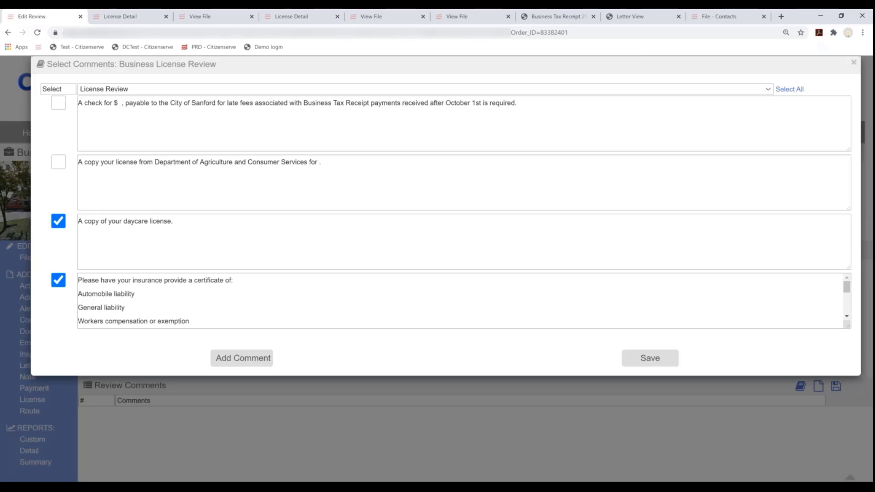
click(630, 362)
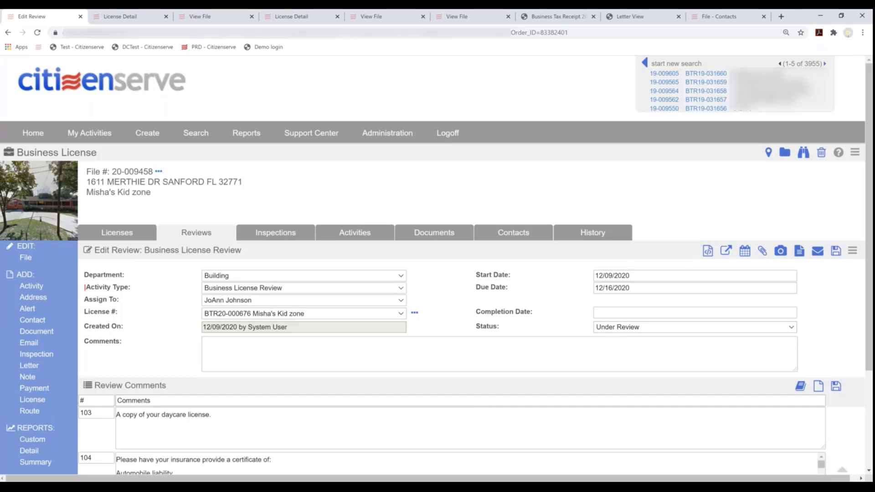
scroll(294, 422, down, 3)
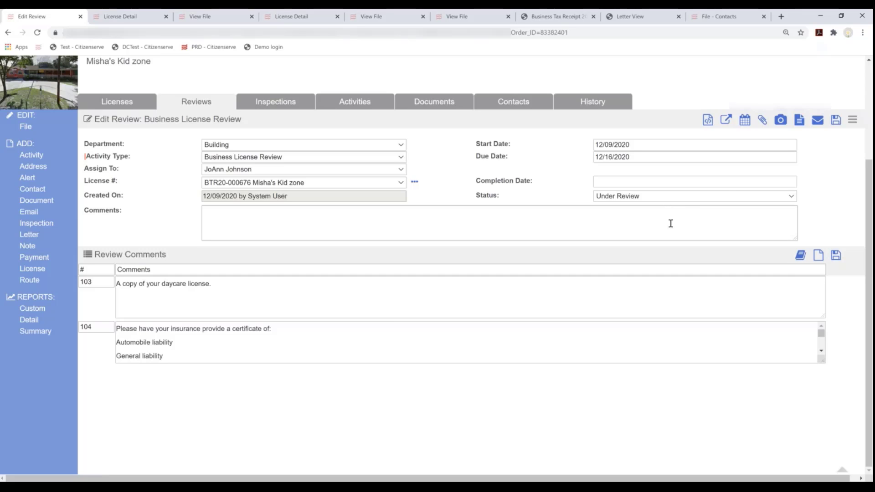
scroll(670, 224, up, 3)
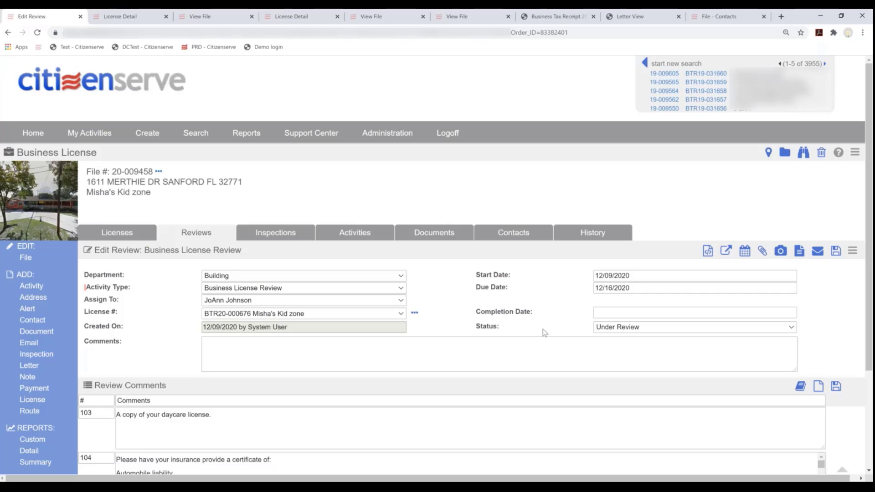
scroll(560, 343, down, 1)
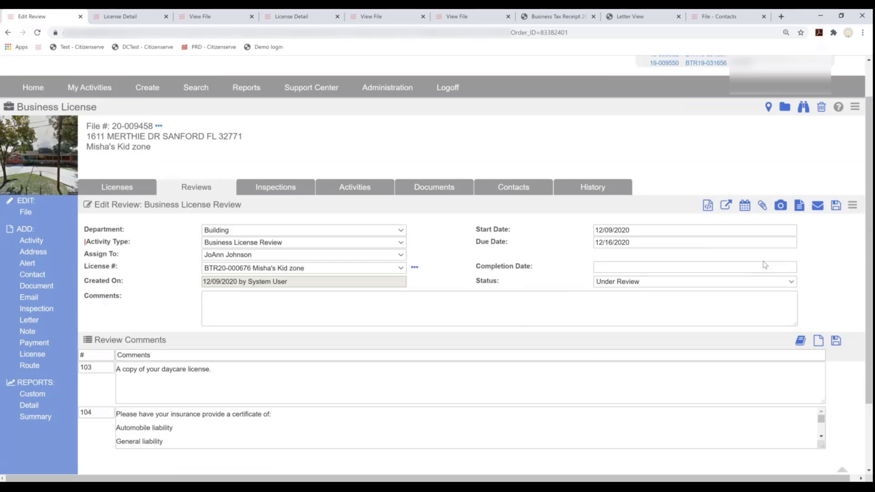
Draft a BTR Email template message to the applicant business and preview it
click(817, 205)
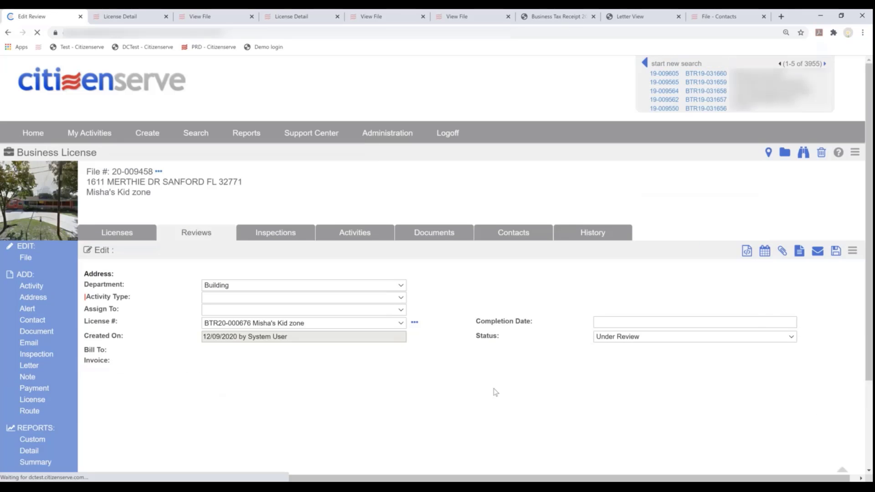
click(822, 251)
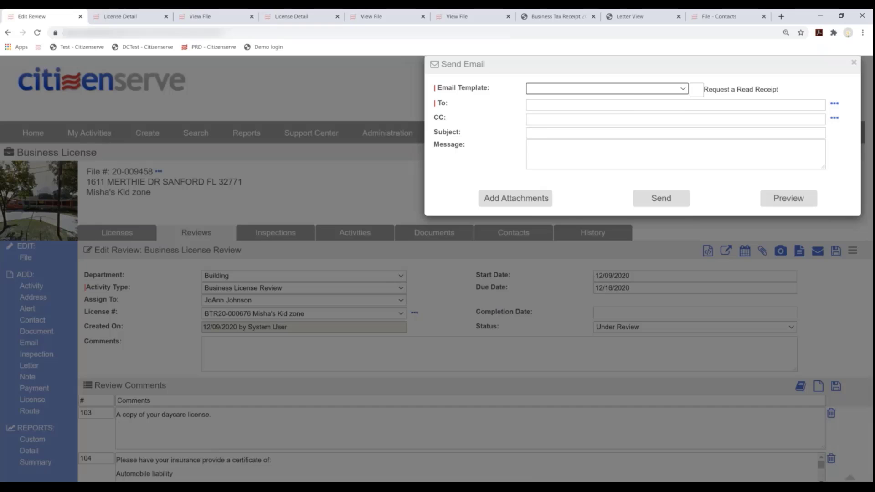
click(632, 89)
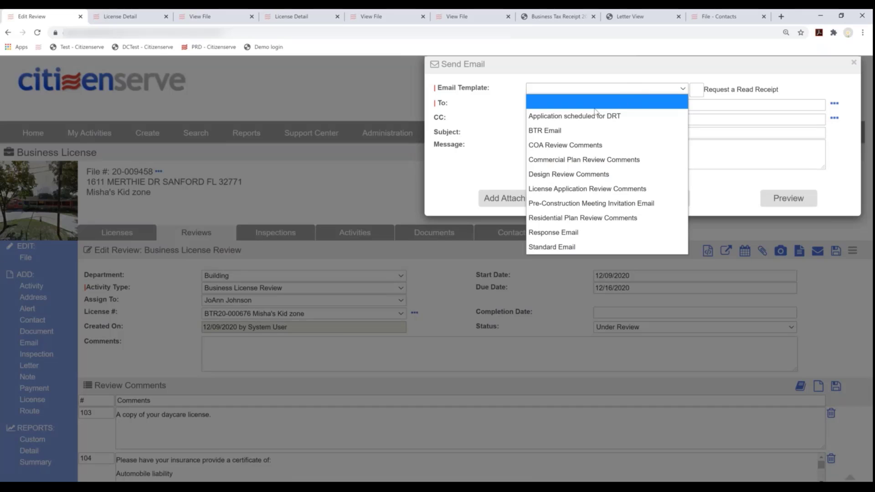
click(563, 130)
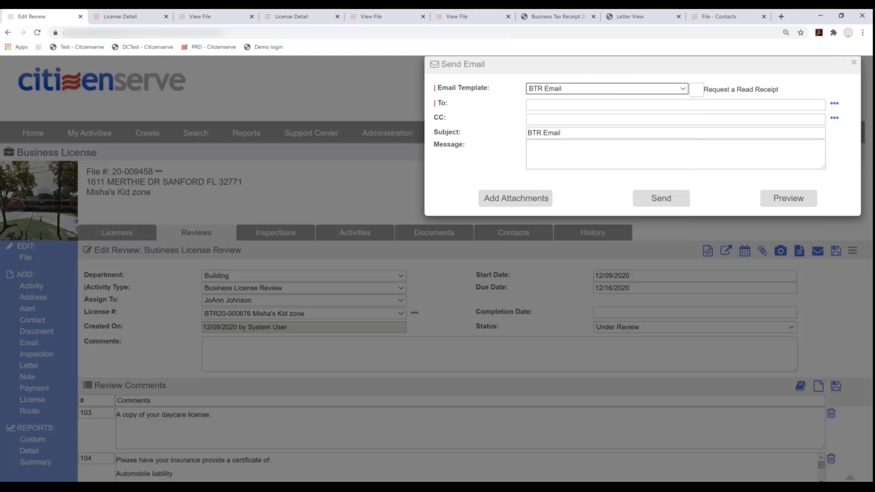
click(618, 89)
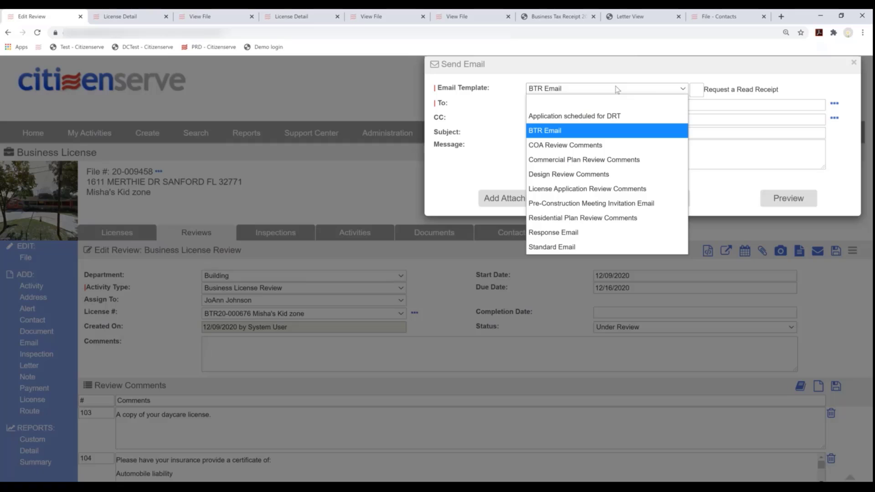
click(617, 89)
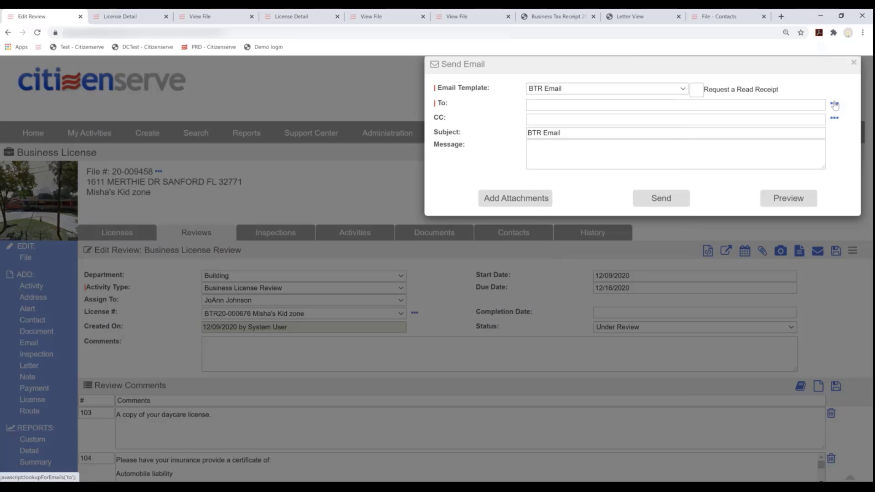
click(835, 105)
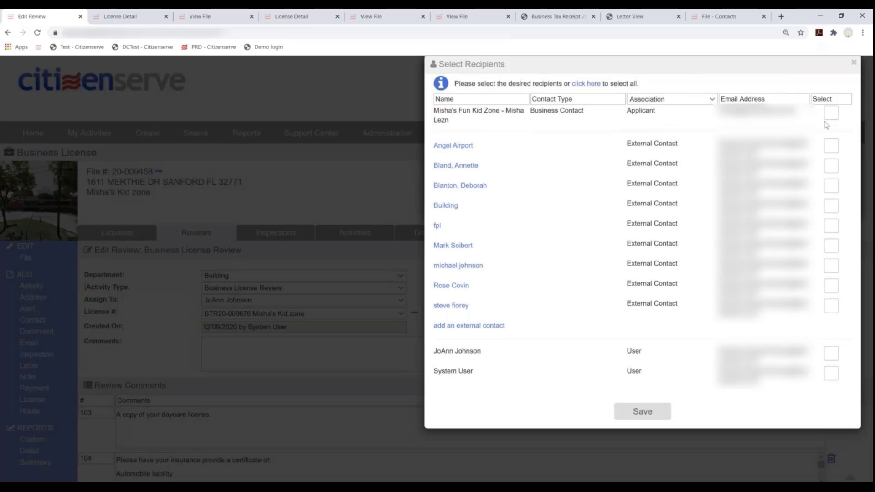
click(831, 113)
click(665, 411)
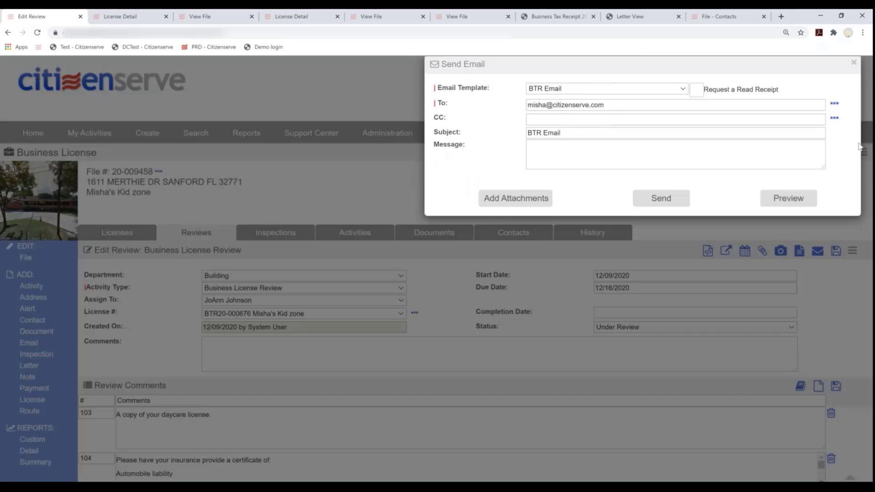
click(797, 199)
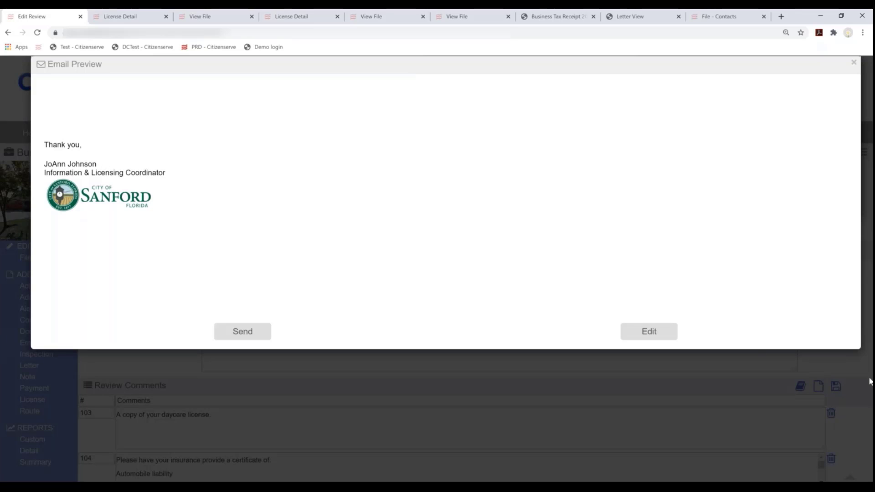
click(640, 331)
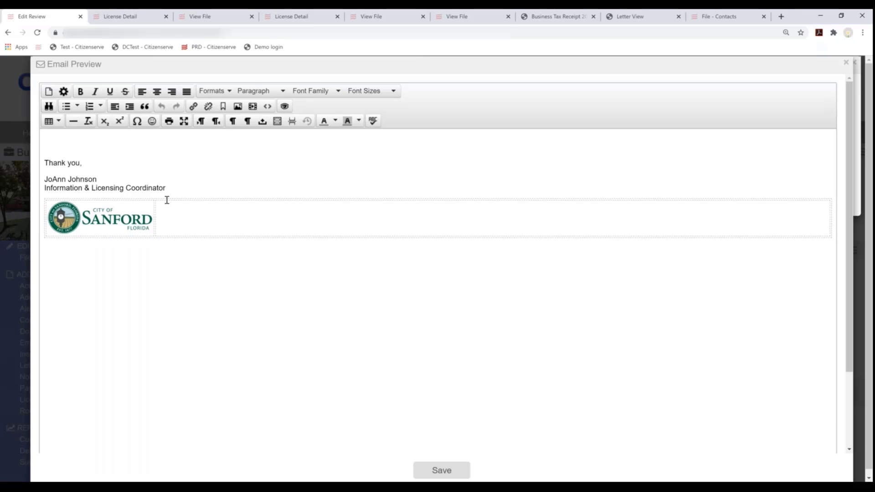
Switch to the License Application Review Comments template, preview it, and send it
click(847, 64)
click(625, 90)
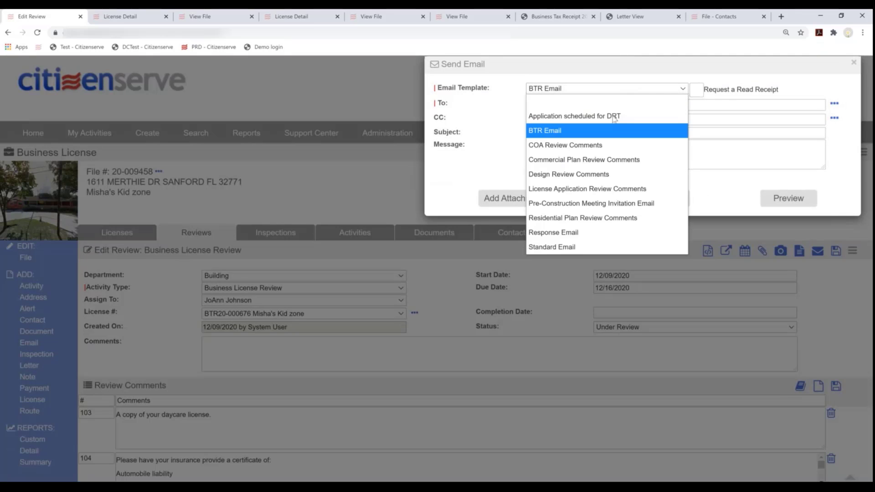
click(623, 189)
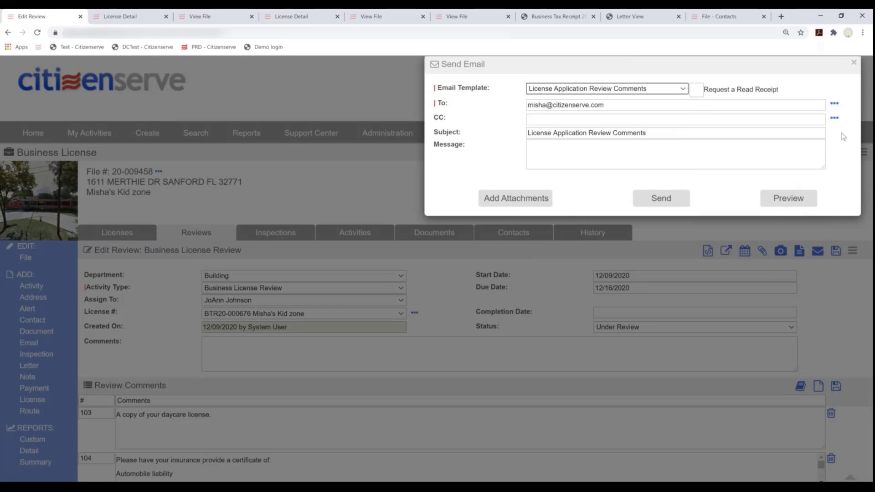
click(783, 203)
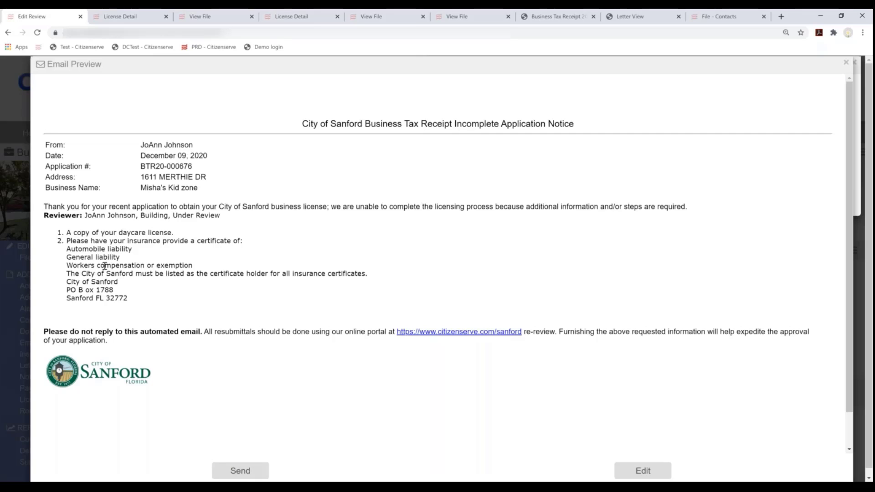
click(238, 474)
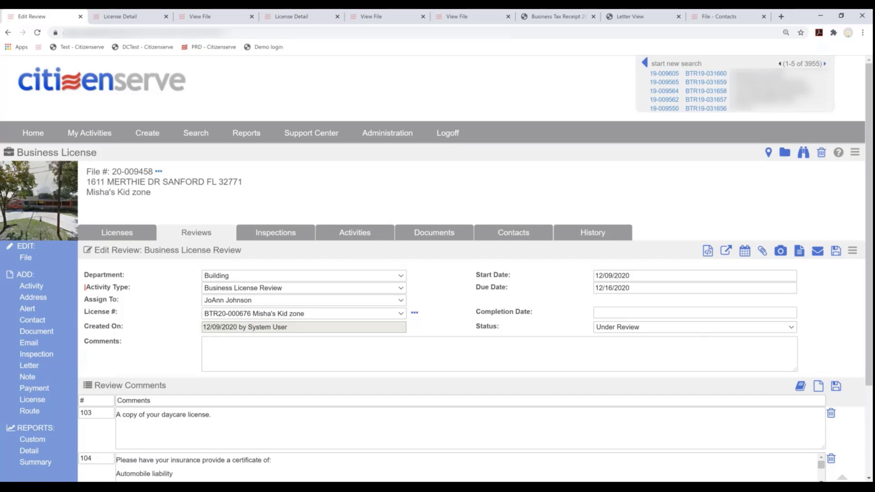
Set the Building review's completion date to 12/09/2020 and status to Approved, then save
click(622, 313)
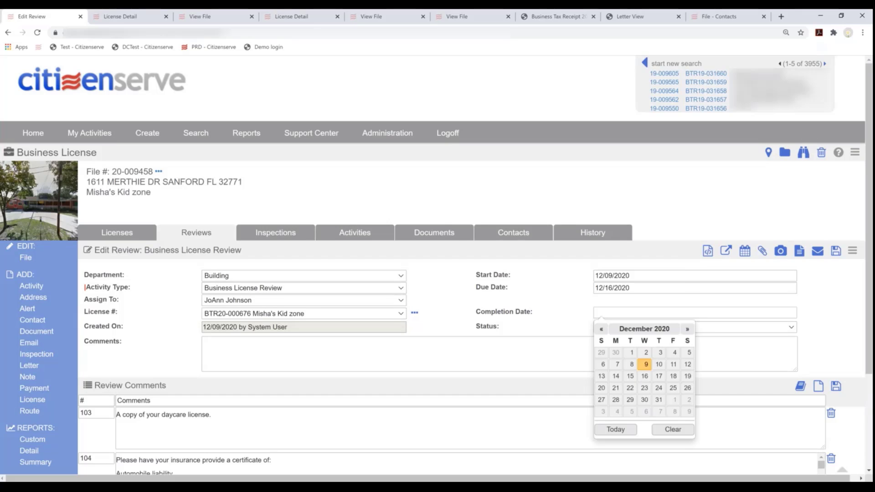
click(646, 364)
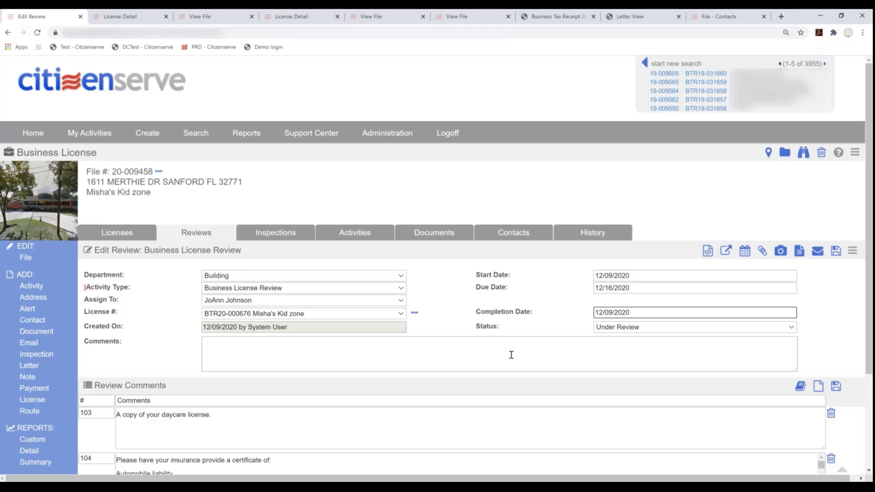
click(614, 328)
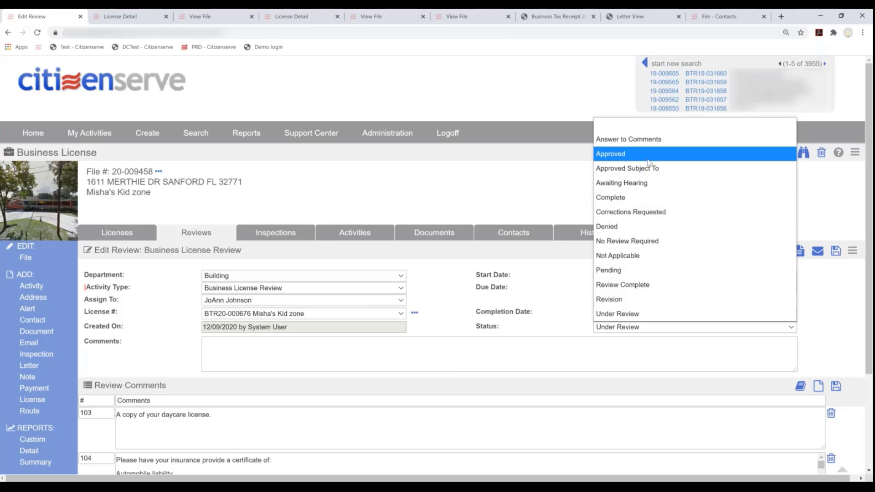
click(666, 156)
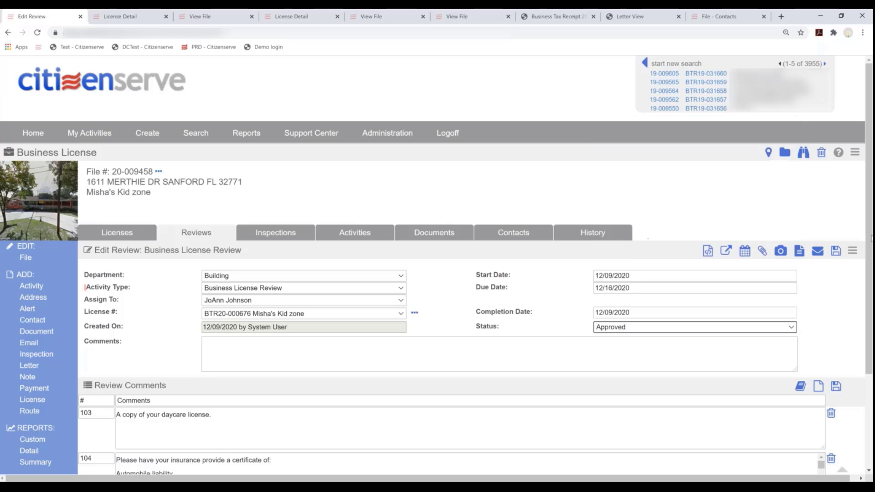
click(827, 257)
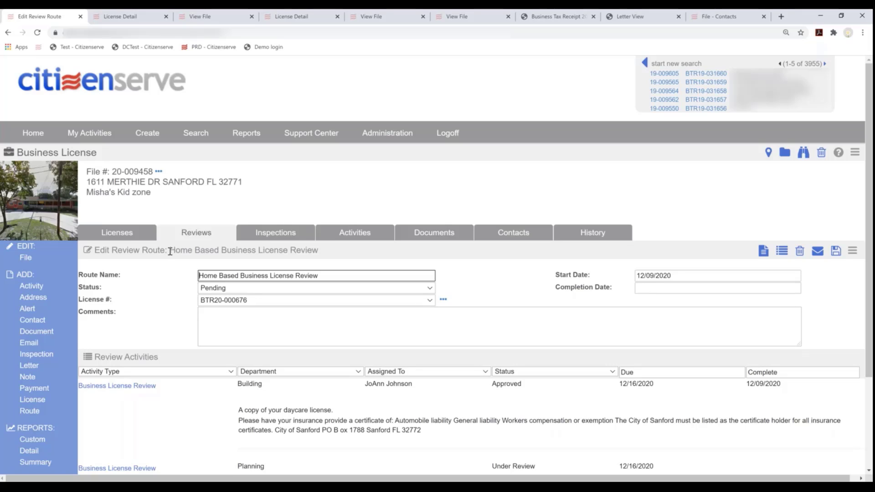
drag(170, 252, 92, 251)
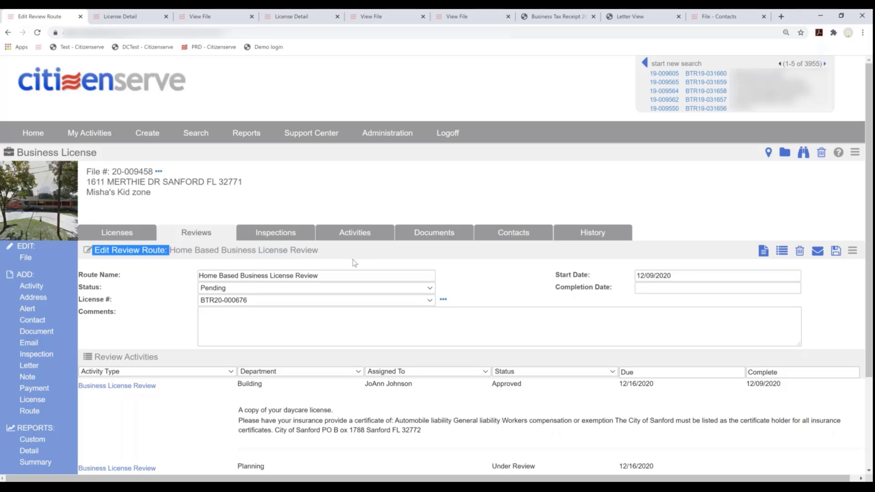
shift+click(317, 251)
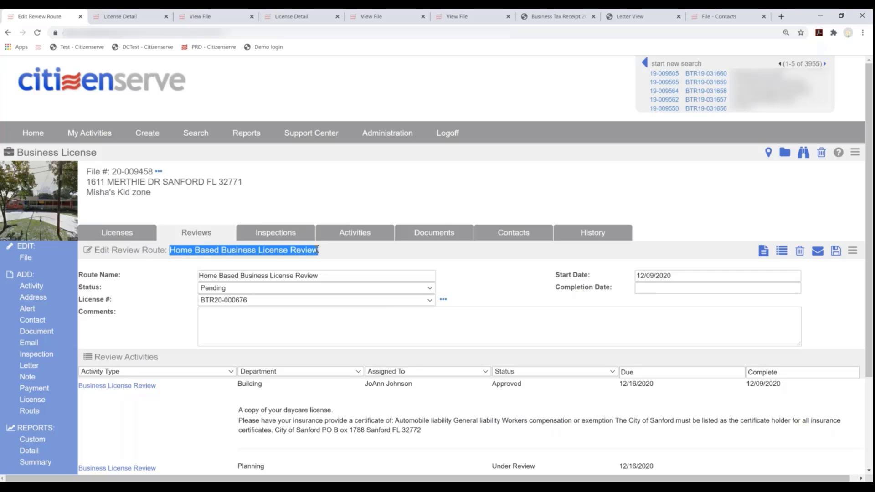
scroll(384, 312, down, 3)
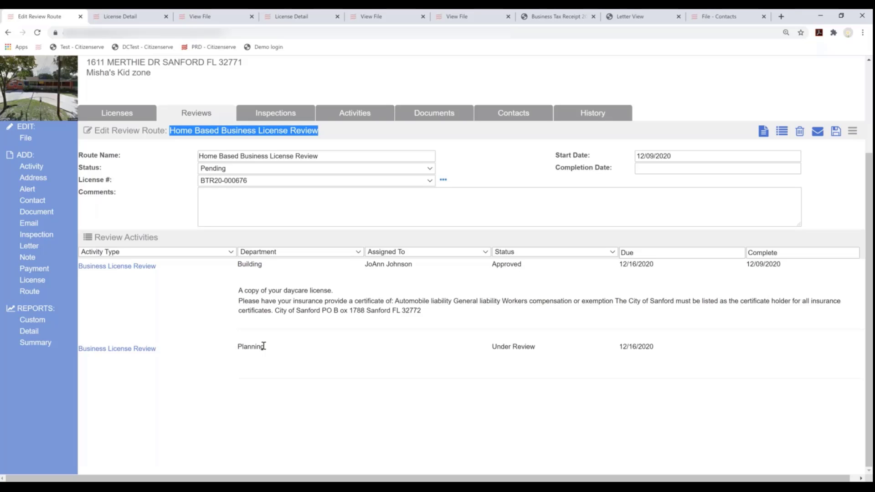
drag(264, 347, 230, 349)
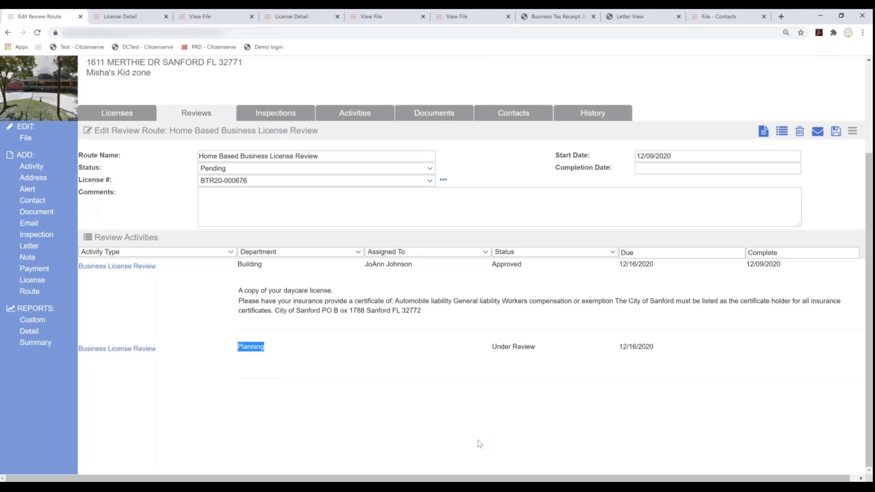
scroll(474, 447, up, 3)
scroll(449, 449, down, 2)
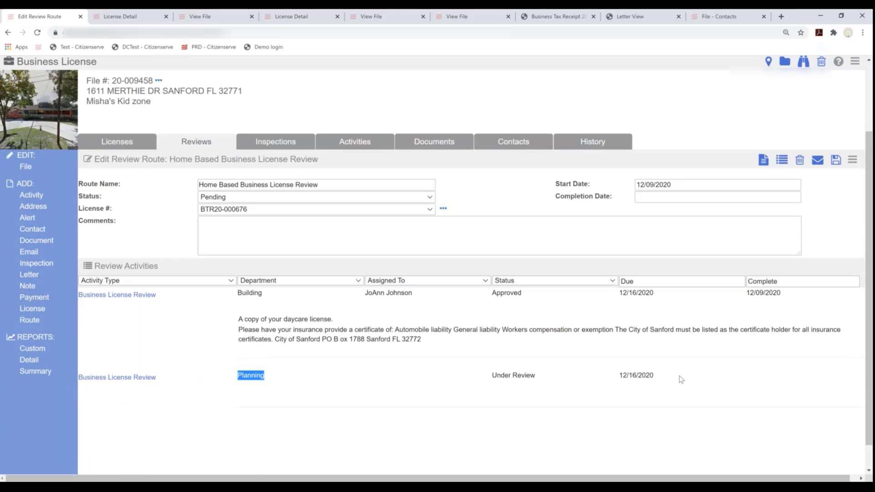
scroll(455, 399, up, 2)
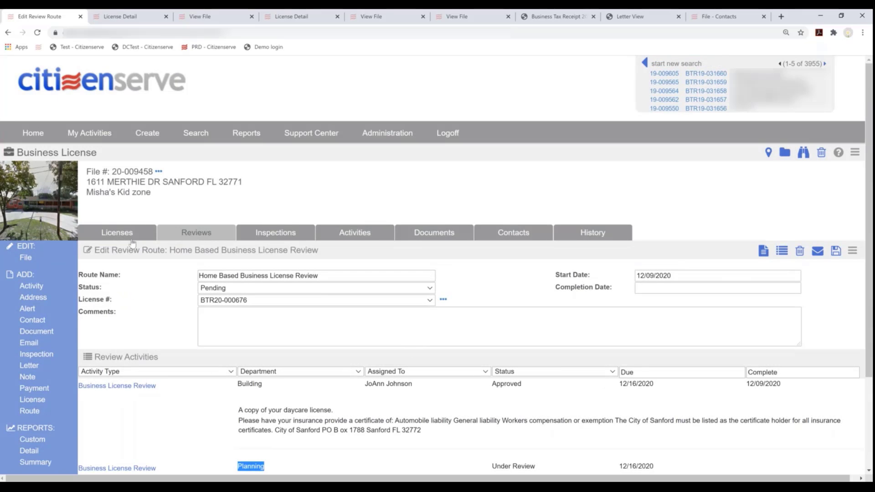
Open license BTR20-000676 from the Licenses list, set its status to Approved, and save
click(112, 233)
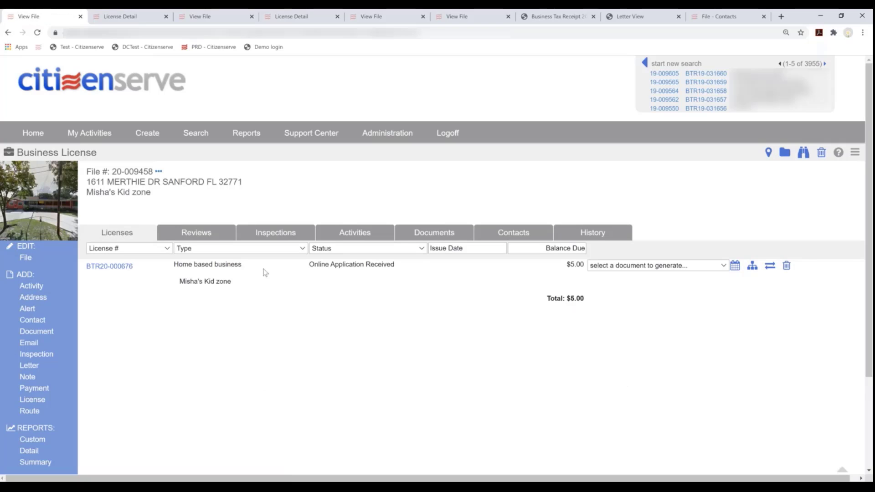
click(115, 269)
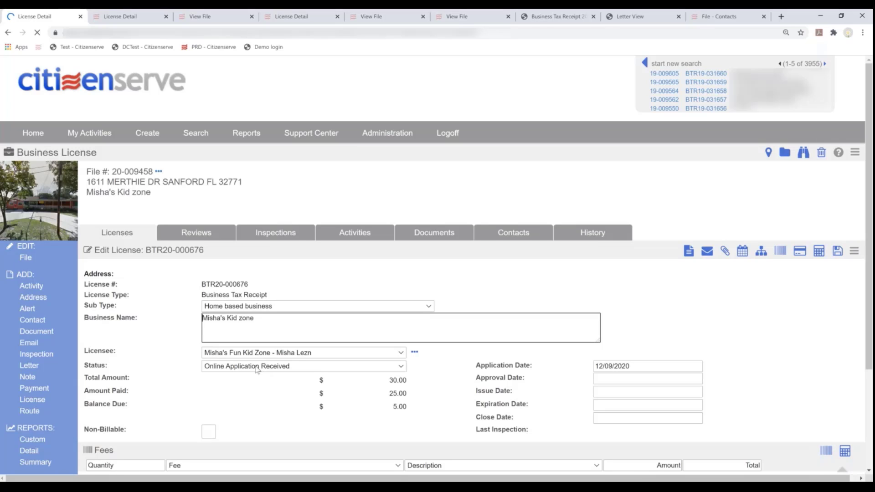
click(259, 357)
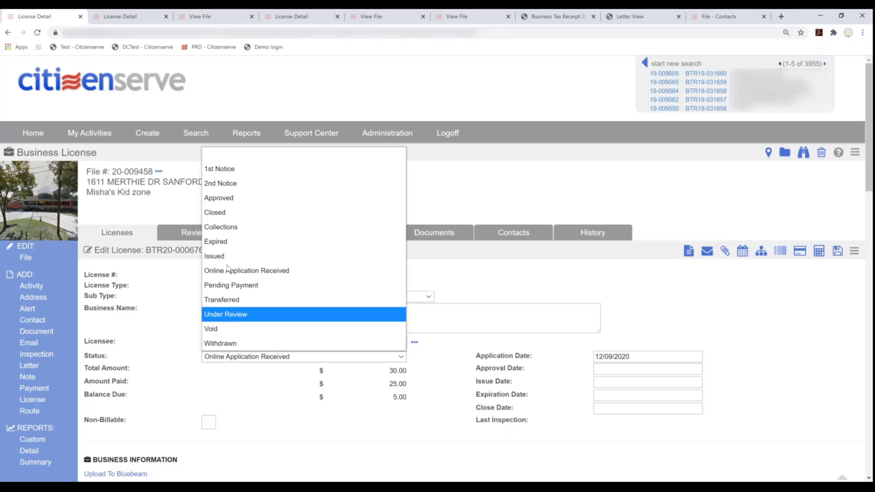
click(225, 200)
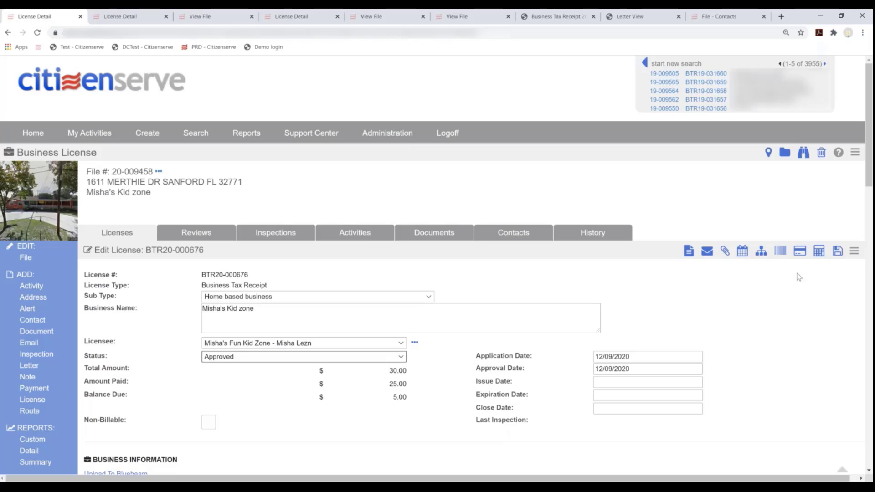
click(854, 250)
click(844, 251)
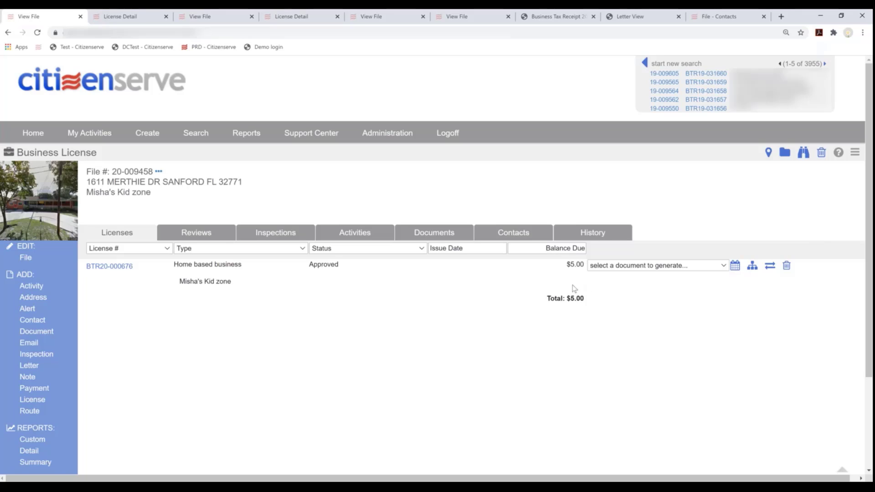
click(120, 266)
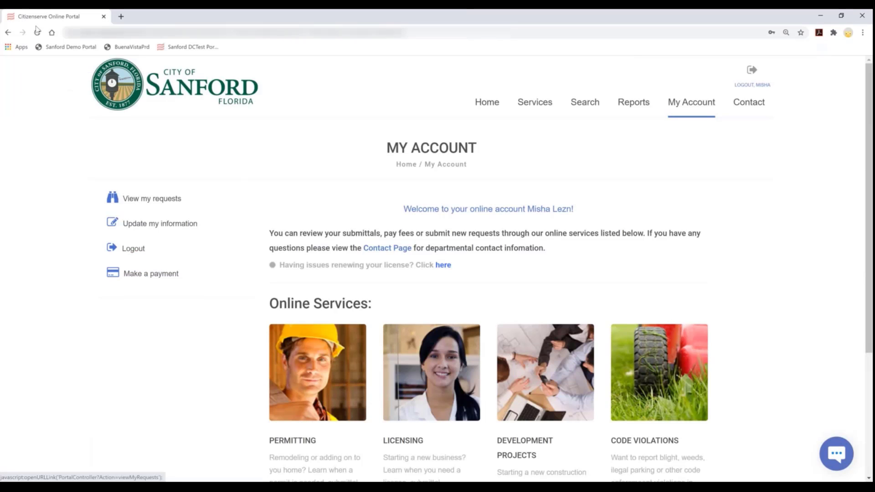
click(759, 103)
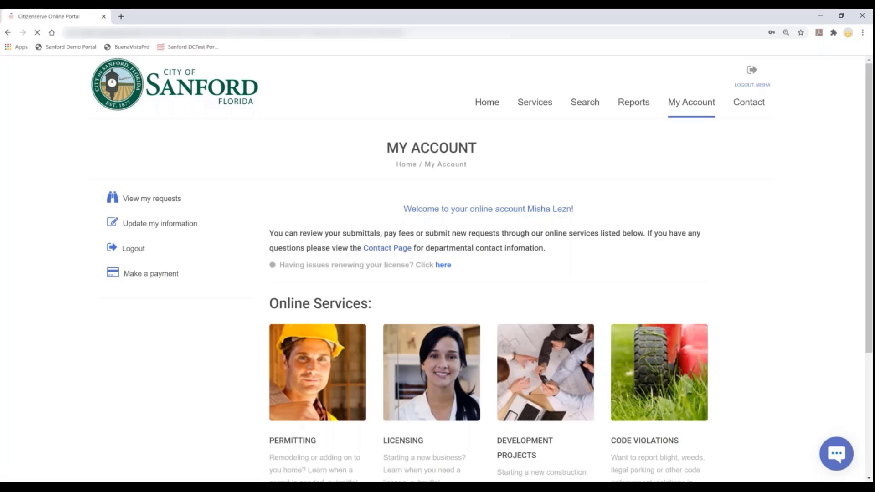
click(146, 199)
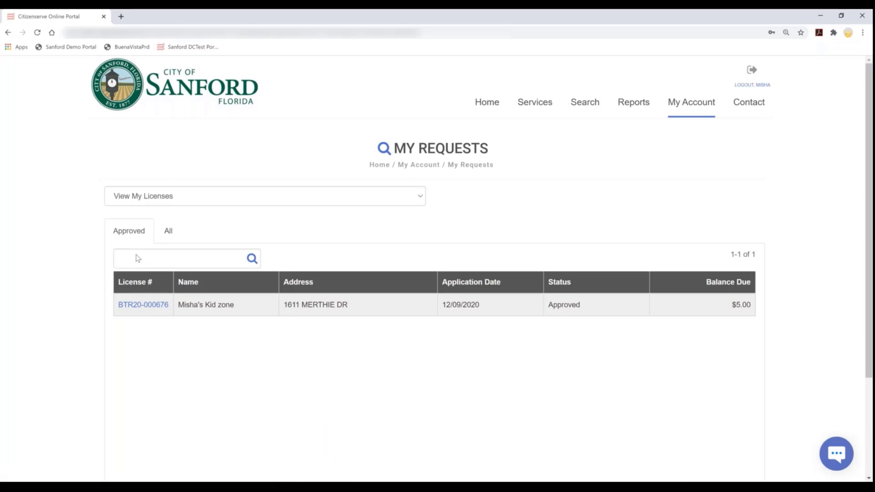
click(143, 304)
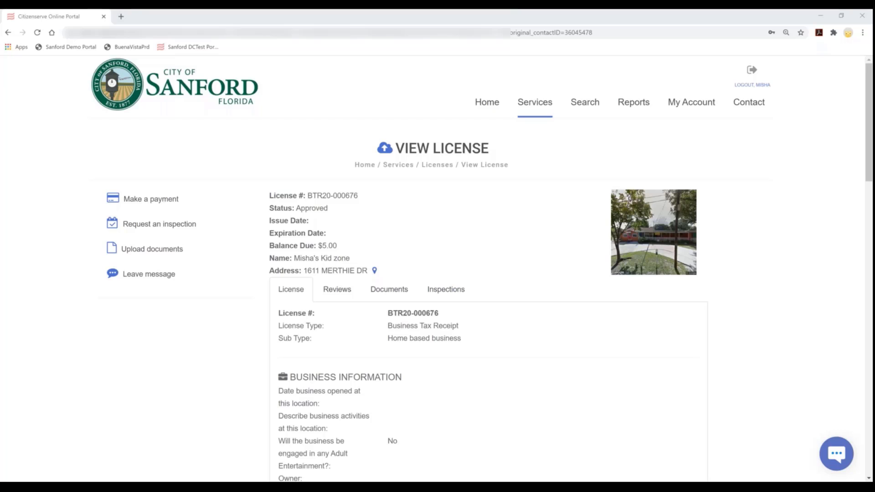
drag(0, 21, 306, 25)
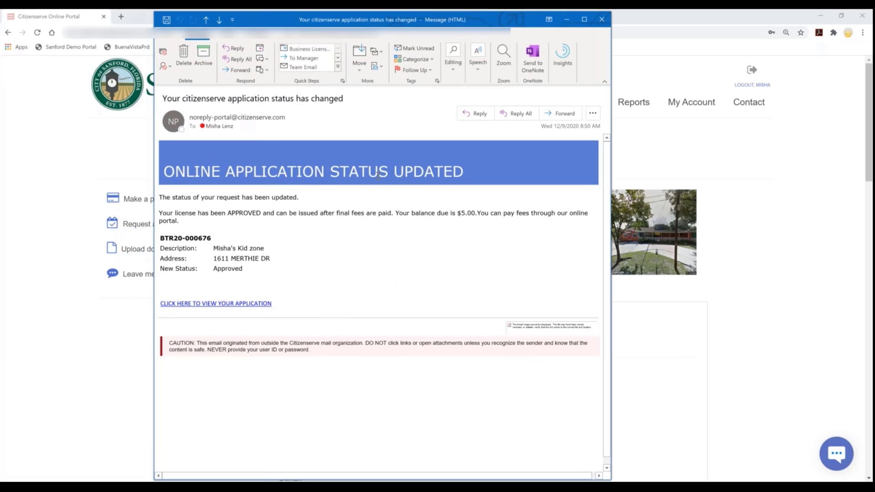
drag(173, 197, 301, 206)
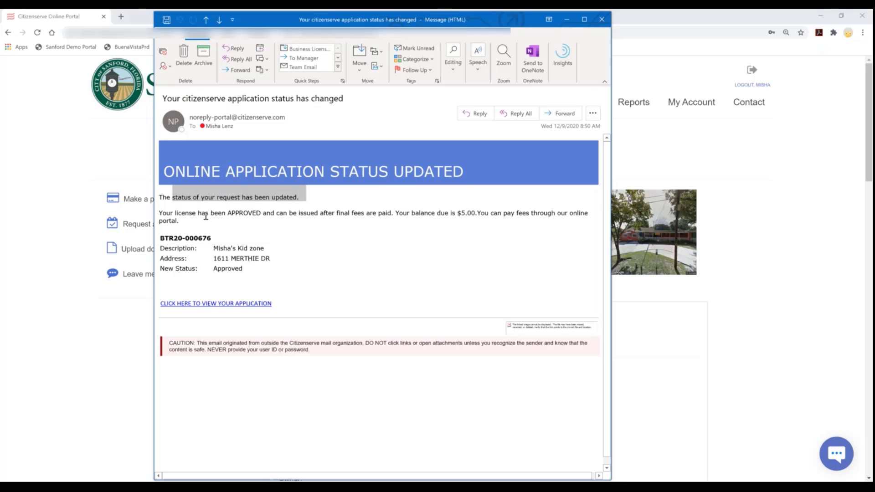
drag(185, 215, 473, 210)
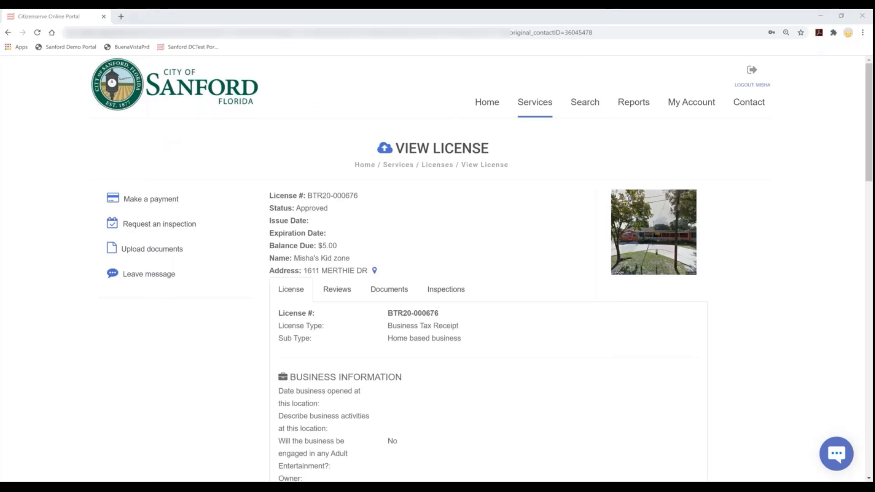
Begin paying the $5.00 balance with the cardholder name, card number and November 2021 expiration
click(249, 208)
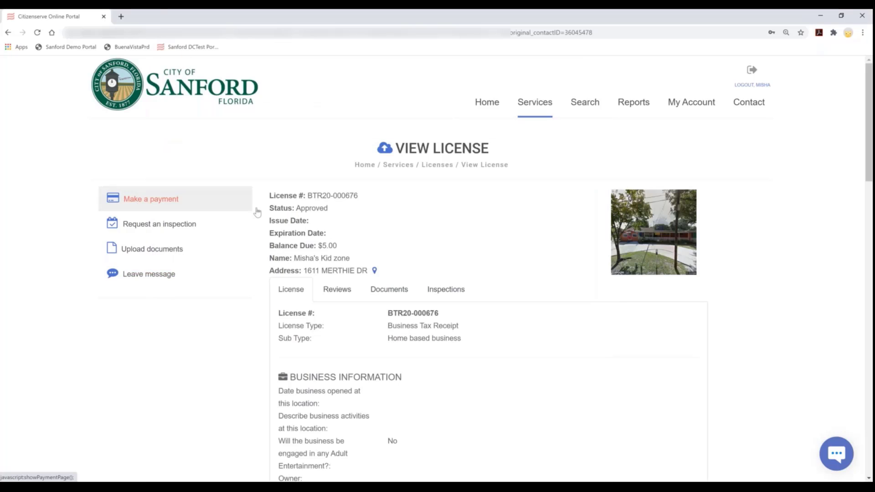
click(327, 310)
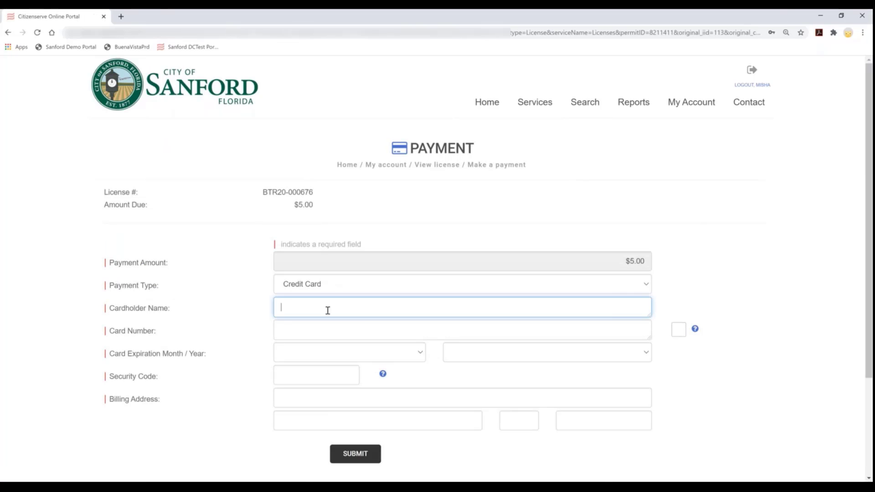
text(Misha)
key(Tab)
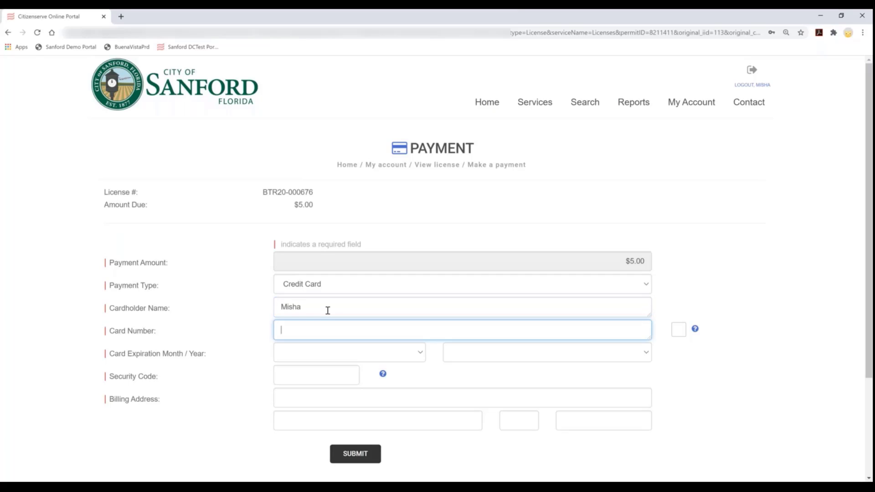
text(4111111111111111)
key(Tab)
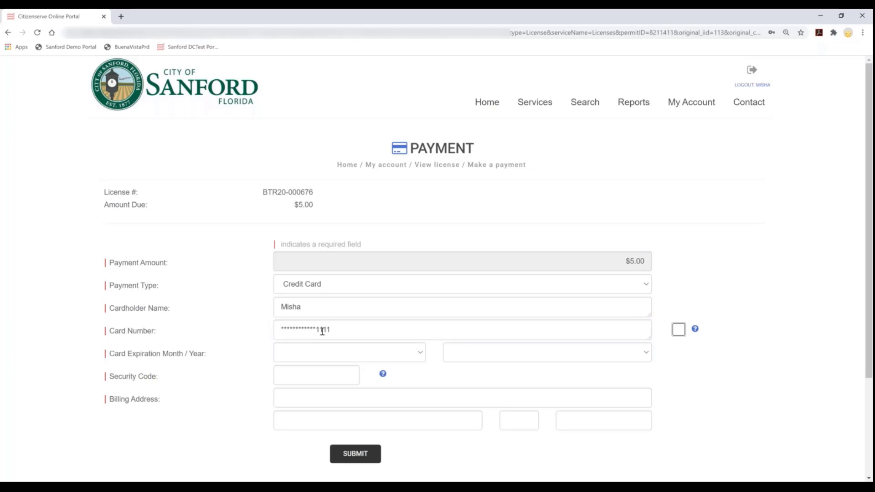
click(328, 354)
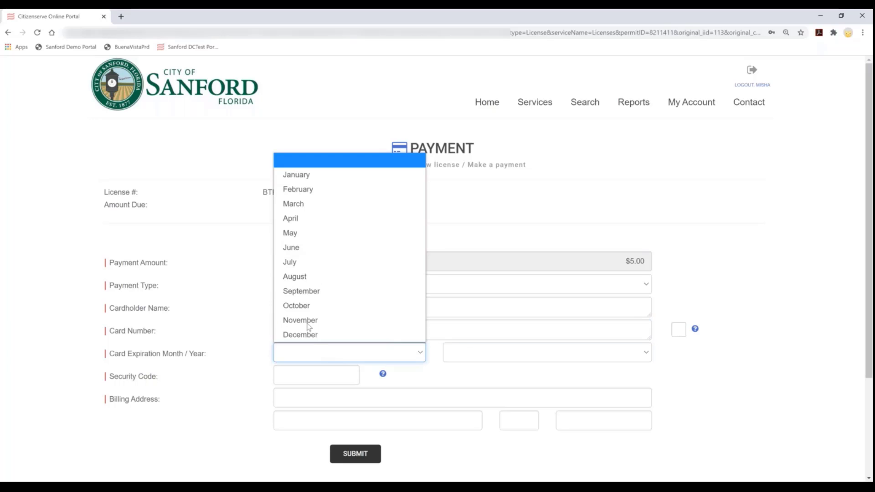
click(308, 324)
click(463, 352)
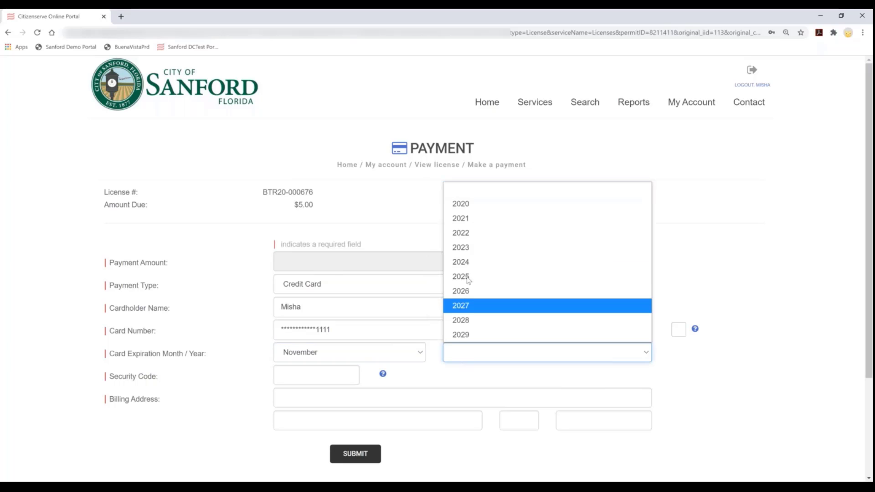
click(474, 219)
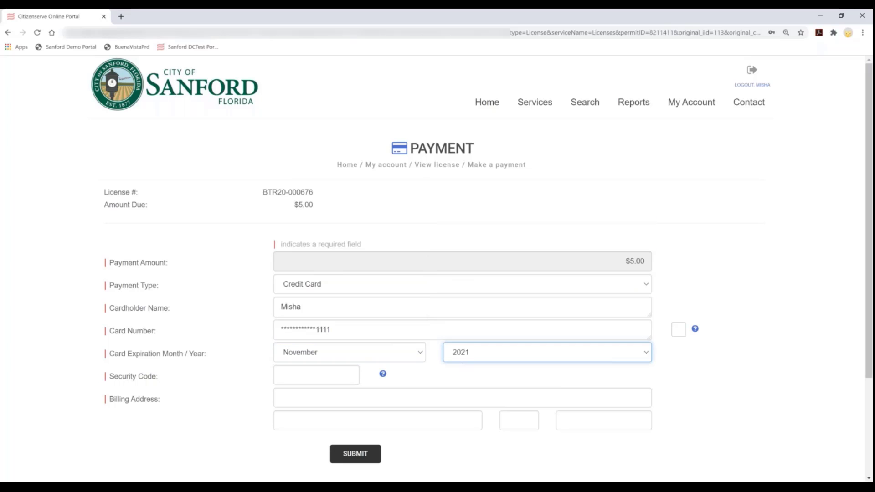
Enter the security code and billing street, city, state and zip, then submit the payment
click(327, 374)
text(123)
key(Tab)
text(1)
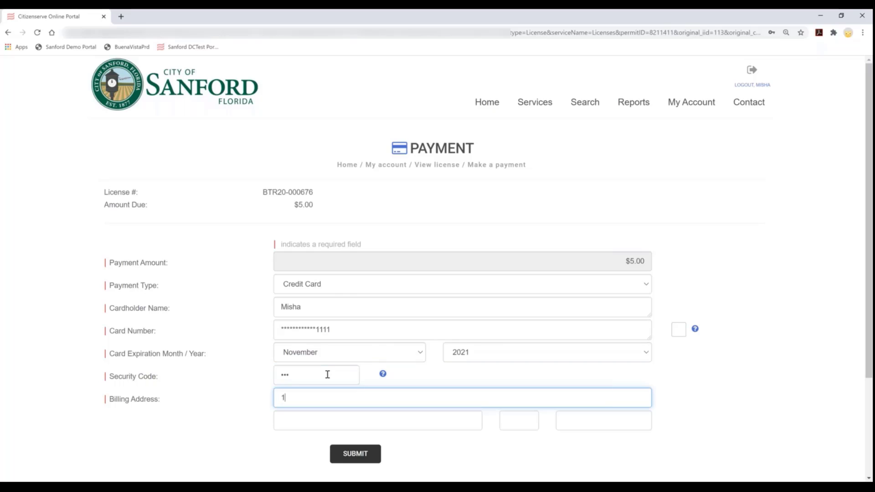
text(23 Main)
click(322, 421)
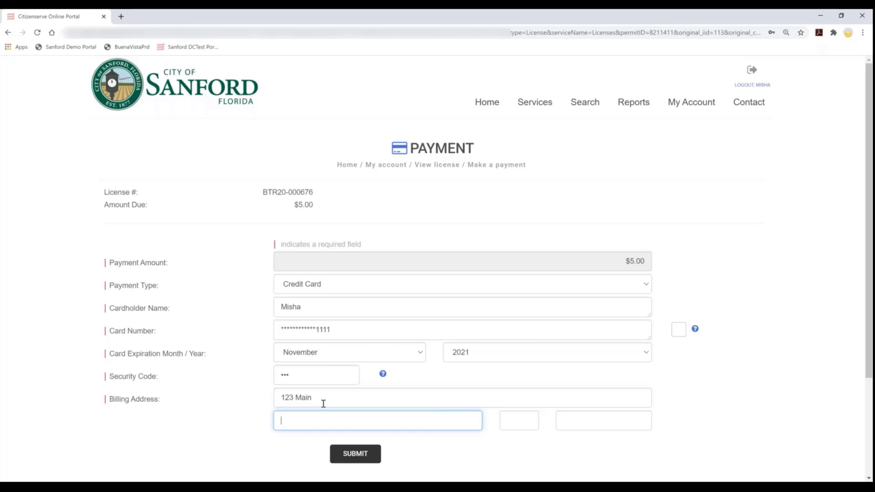
text(Buena Vista)
key(Tab)
text(CA)
key(Tab)
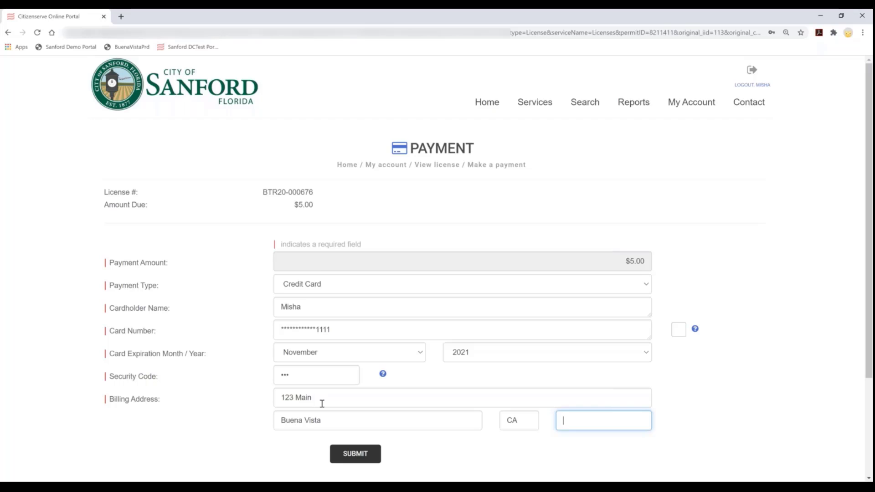
text(98321)
click(349, 458)
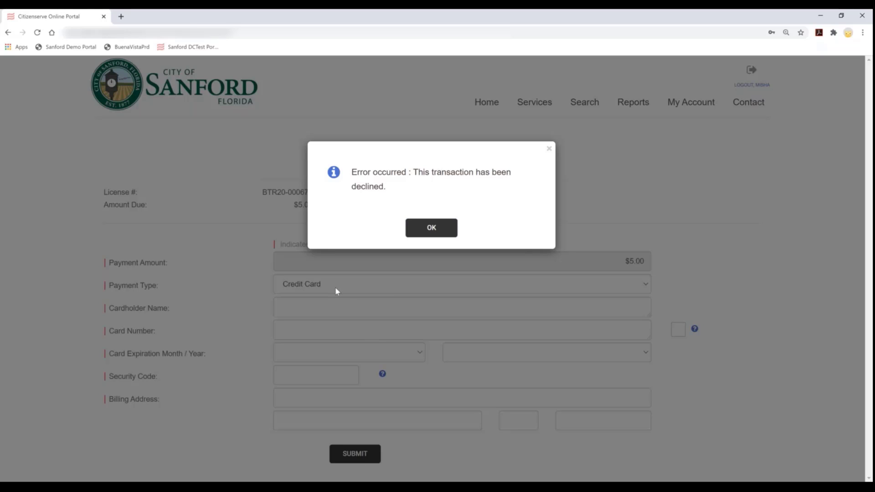
Dismiss the declined-transaction error and minimize the portal browser window
click(549, 149)
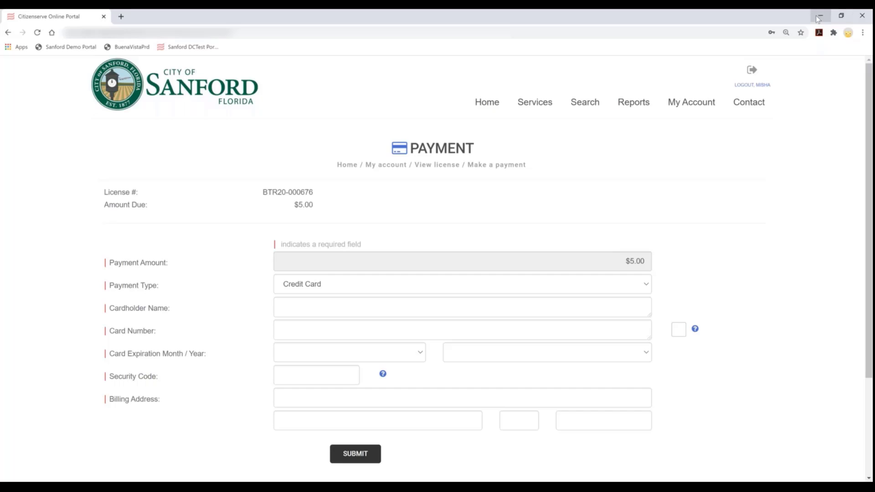
click(820, 15)
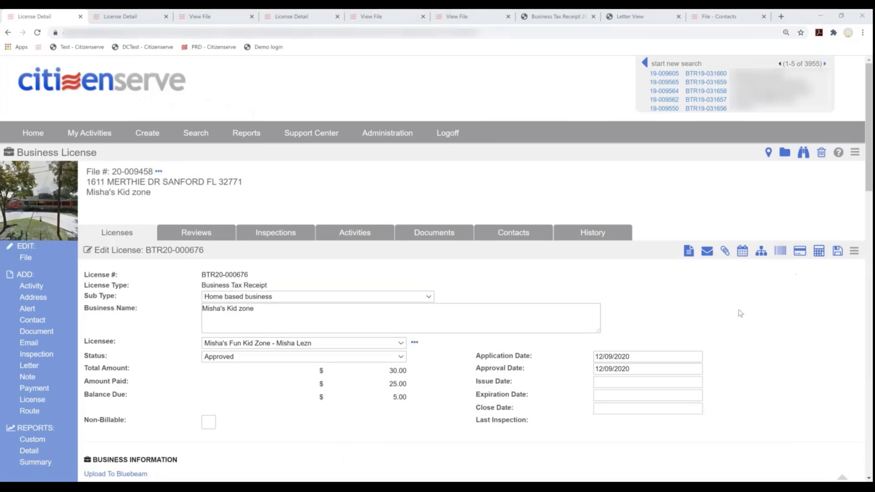
Add a 5.00 Credit payment with reference AMEX, received from the licensee business
click(800, 251)
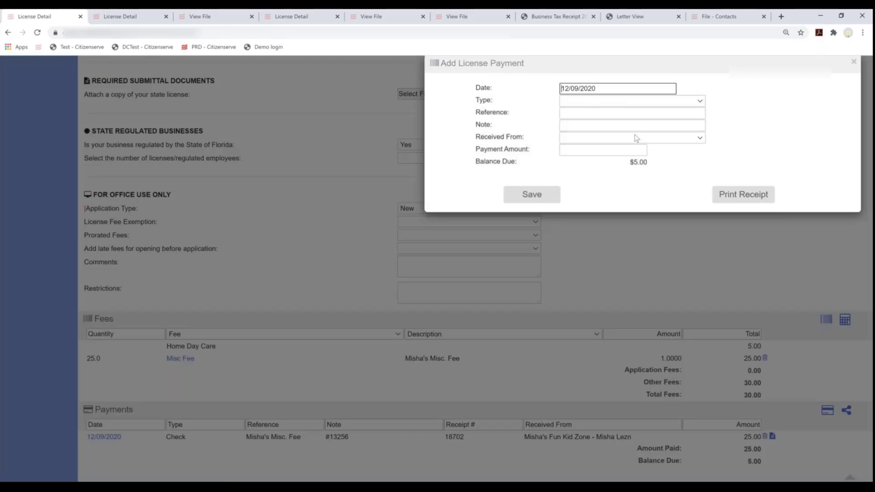
click(593, 101)
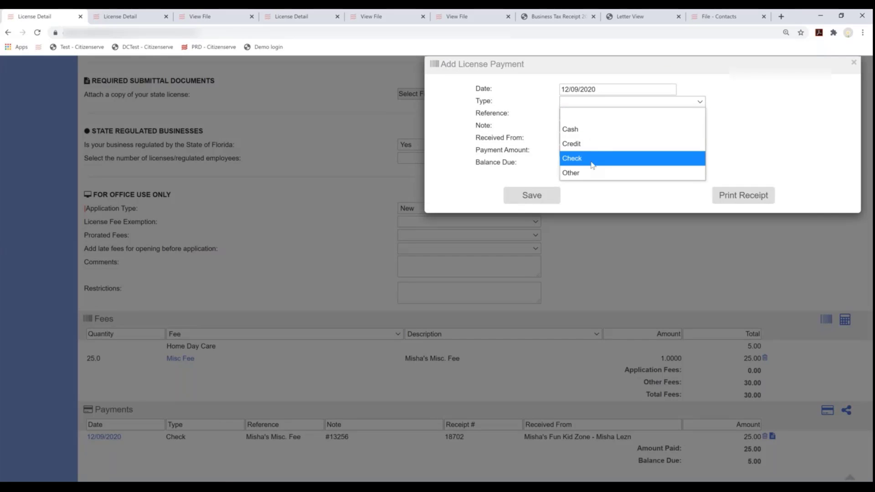
click(600, 141)
click(580, 114)
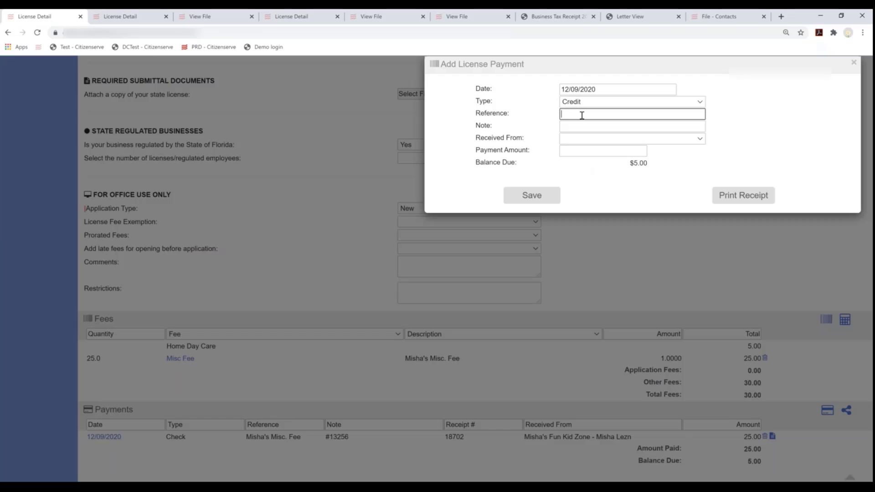
text(AMEX)
click(593, 138)
click(593, 180)
click(579, 152)
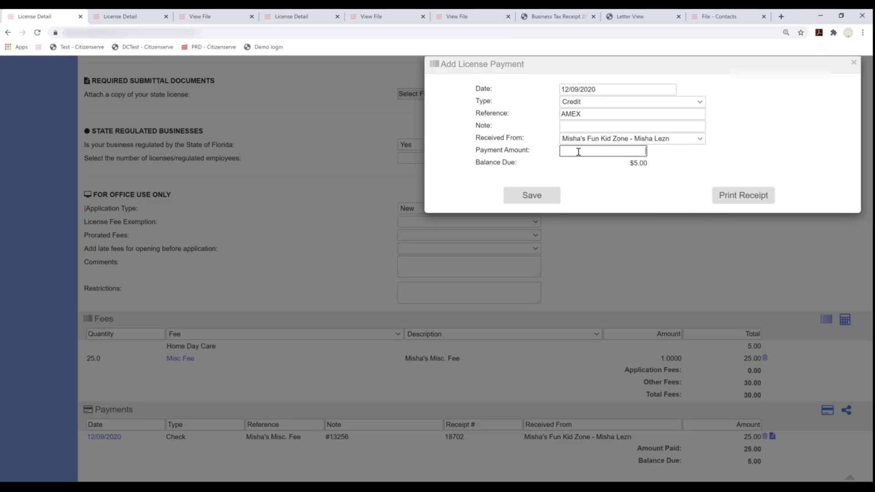
text(5.00)
click(534, 203)
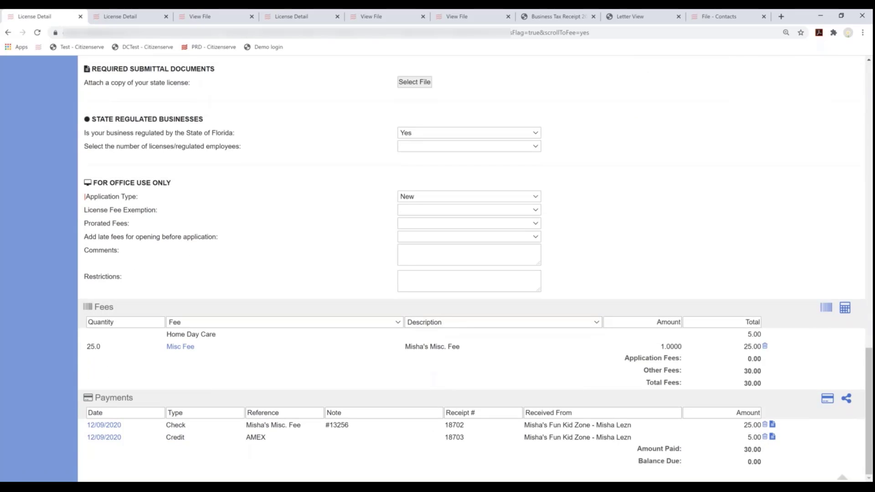
Change the license status to Issued and save BTR20-000676
drag(764, 466, 617, 466)
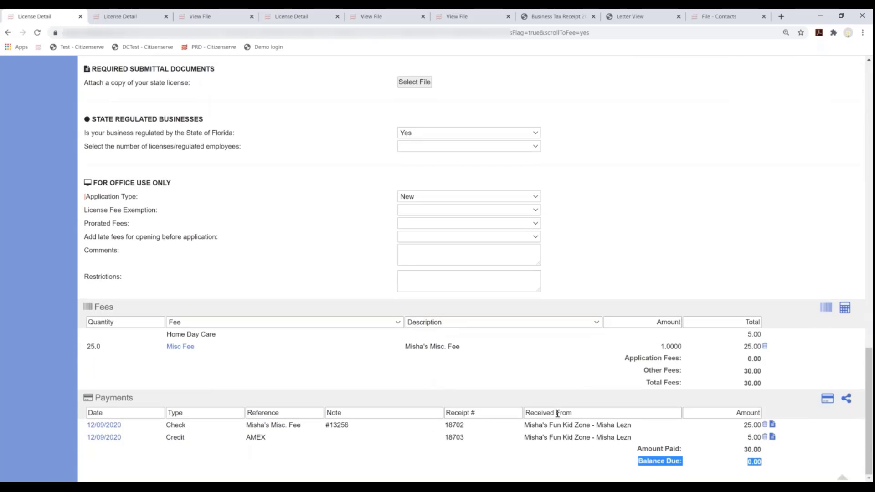
scroll(525, 419, up, 20)
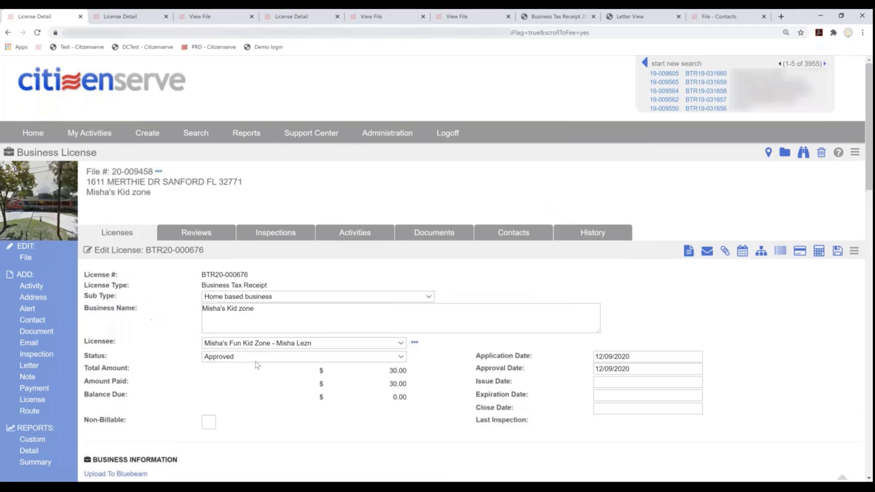
click(256, 361)
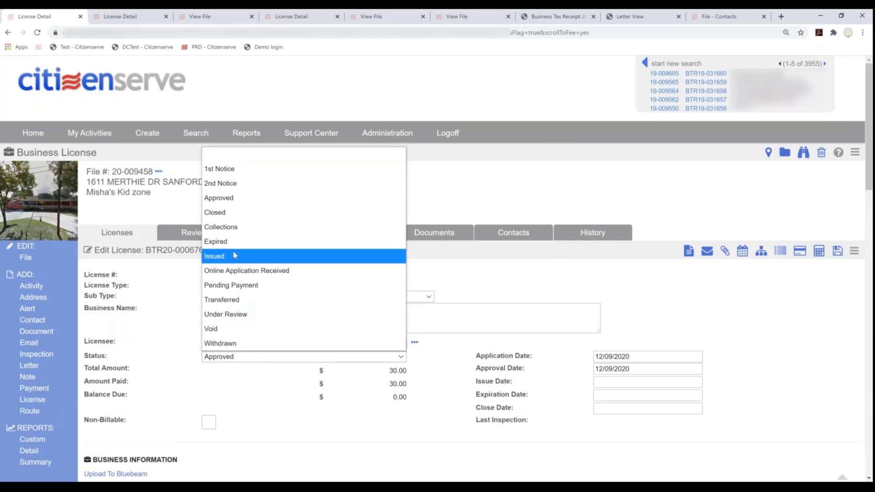
key(Return)
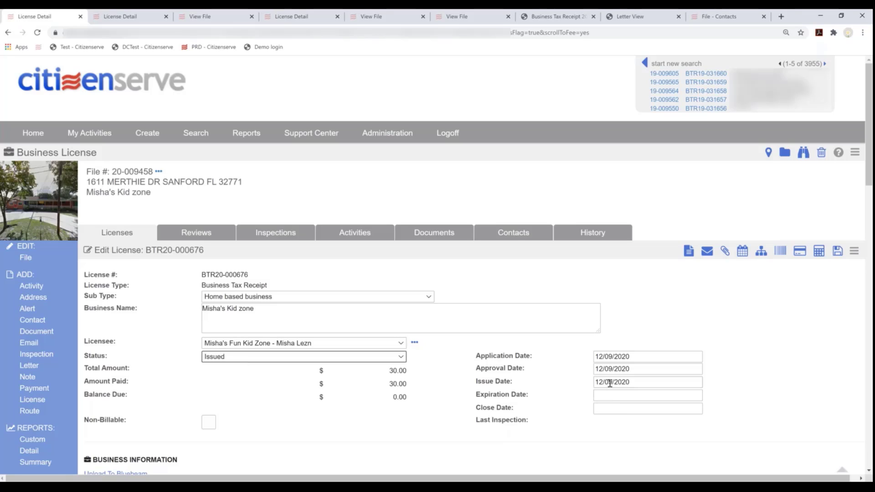
click(689, 251)
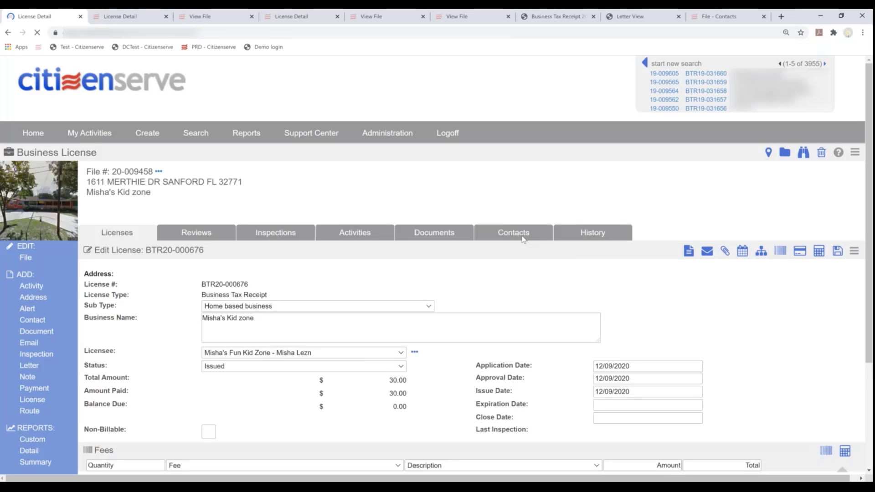
Generate the Business Tax Receipt 2020 document and save it to the license file
click(689, 252)
click(597, 90)
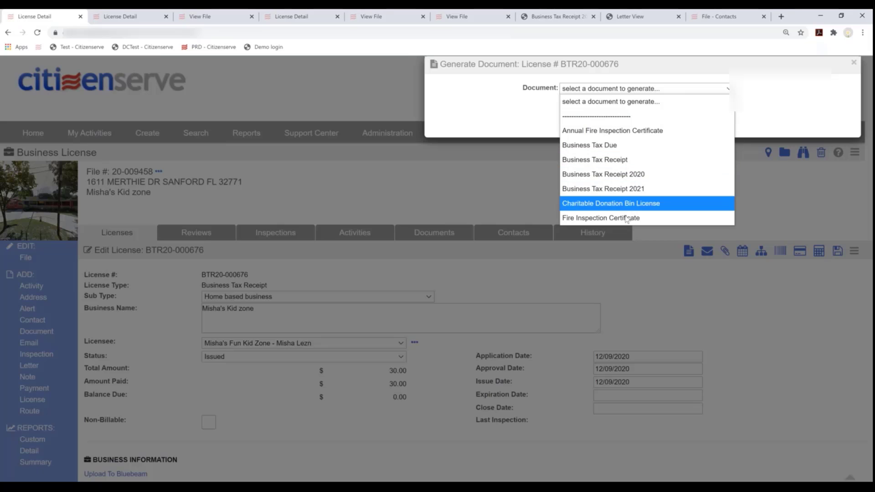
click(618, 178)
click(628, 127)
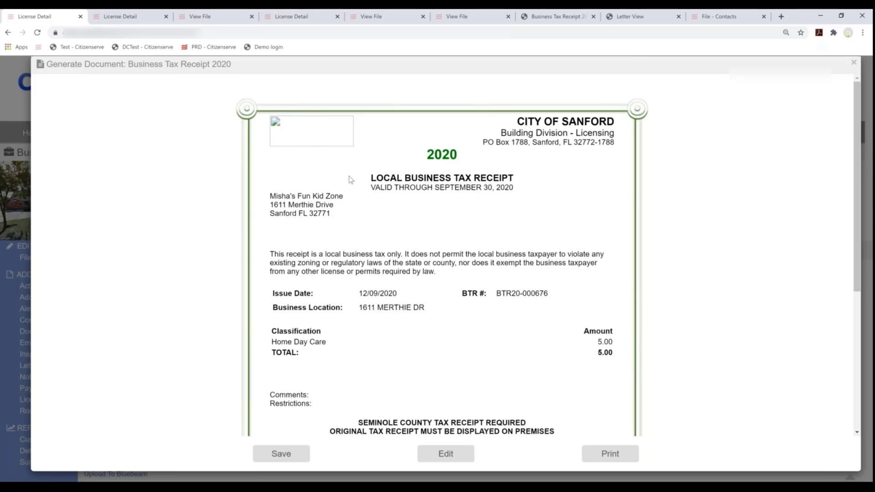
scroll(350, 179, down, 3)
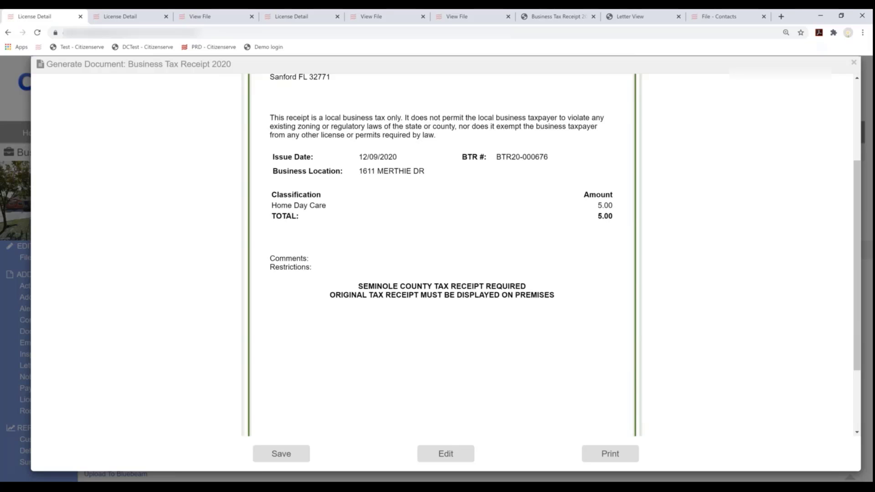
click(302, 456)
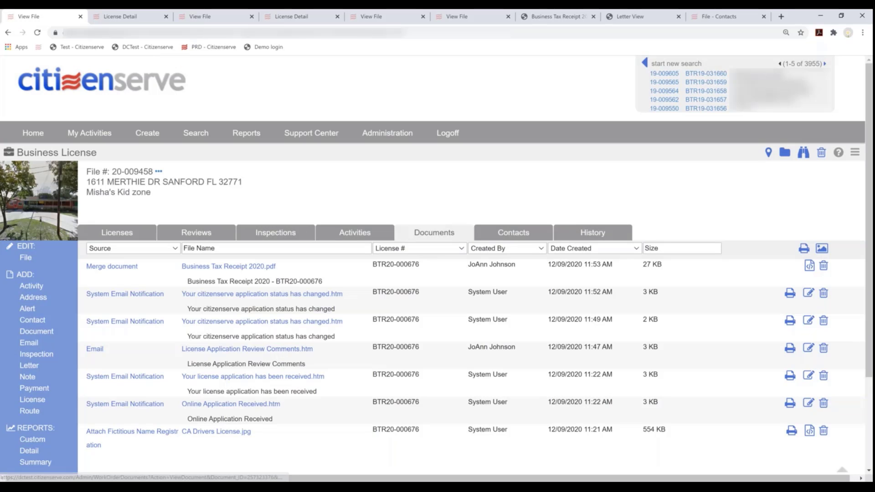
Highlight the Online Application Received notification in the file's activity list
scroll(163, 320, down, 3)
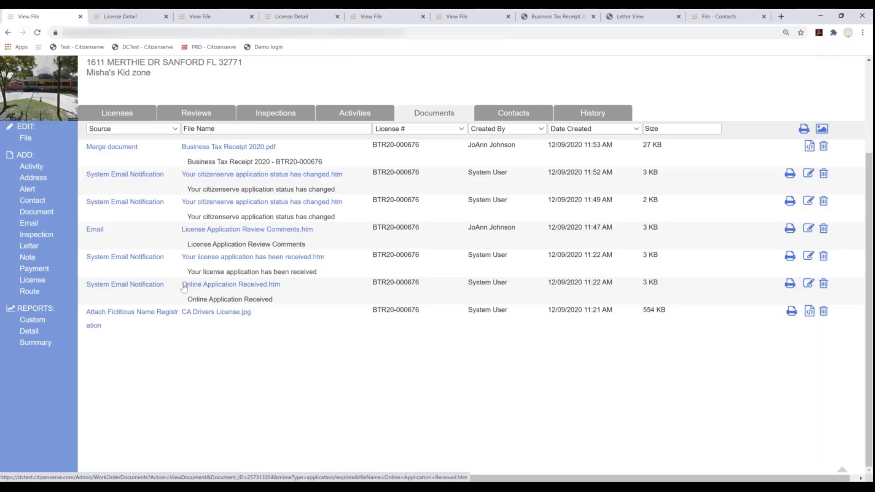
drag(183, 286, 283, 286)
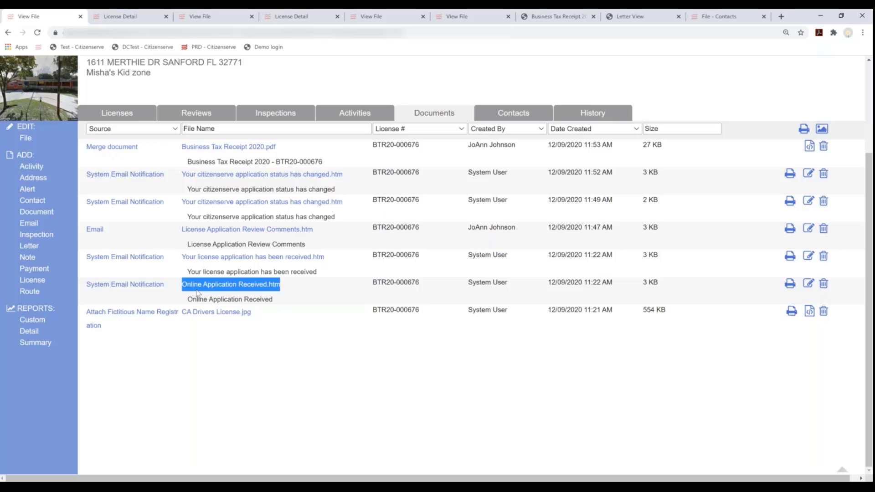
click(179, 264)
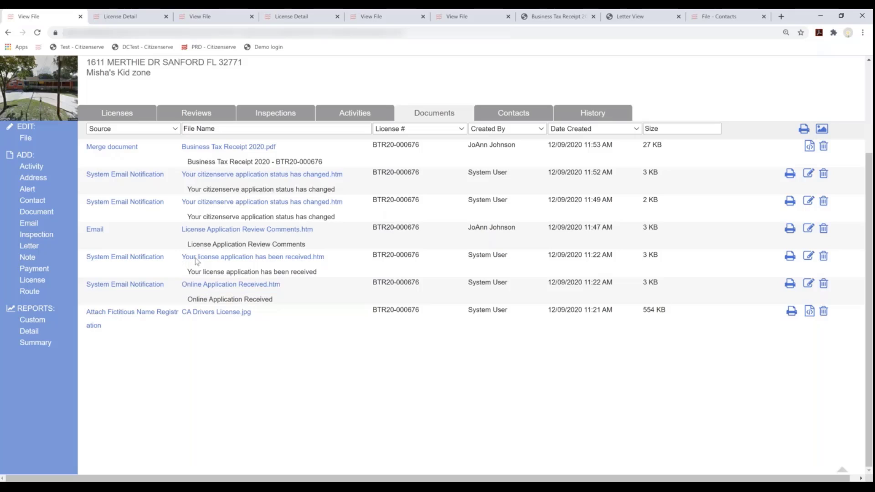
drag(182, 257, 330, 258)
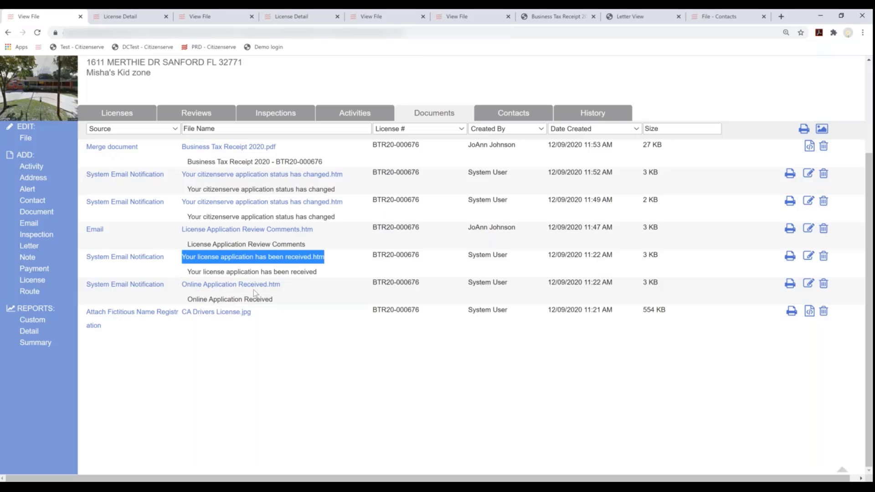
click(163, 235)
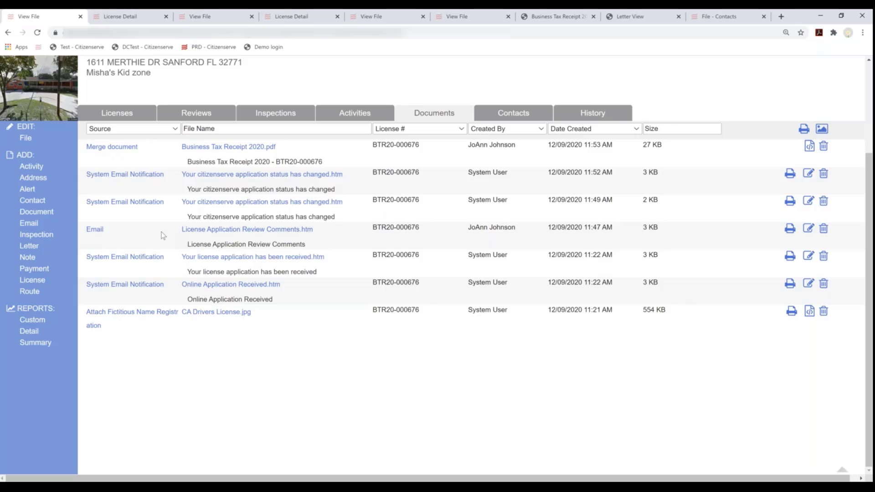
drag(105, 234, 76, 237)
click(110, 236)
View the License Application Review Comments letter, then open and close Business Tax Receipt 2020.pdf
click(241, 232)
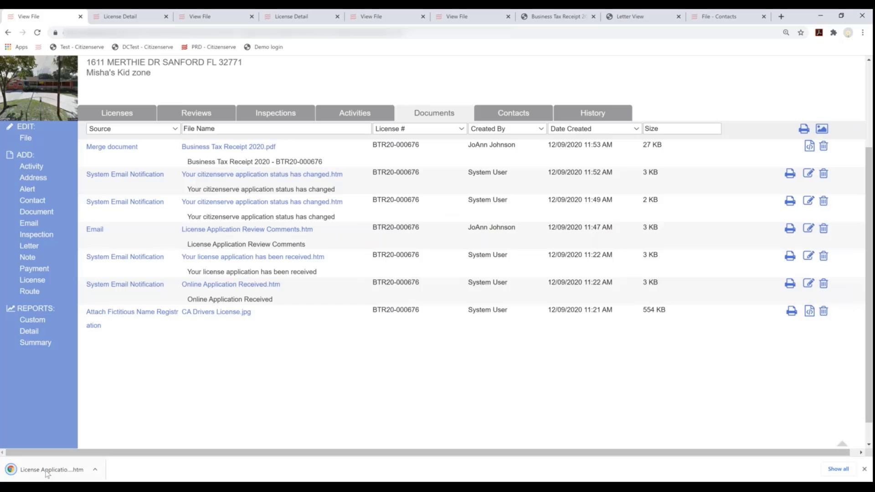
click(50, 469)
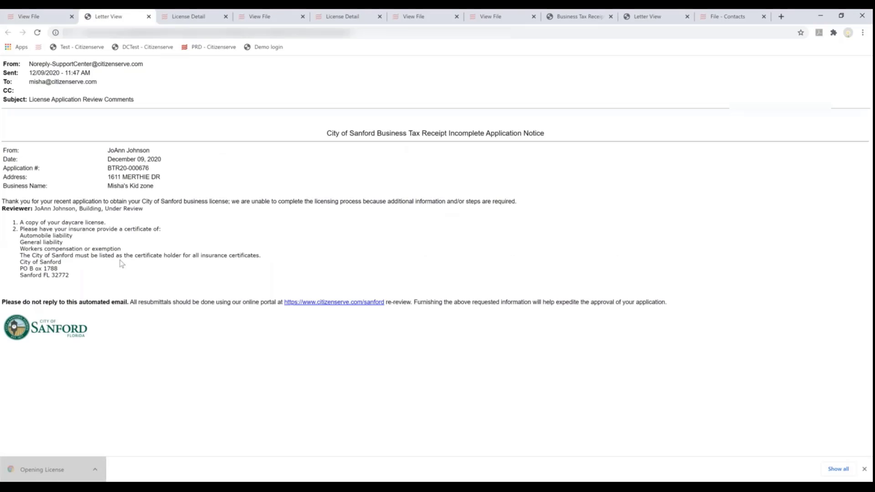
click(148, 16)
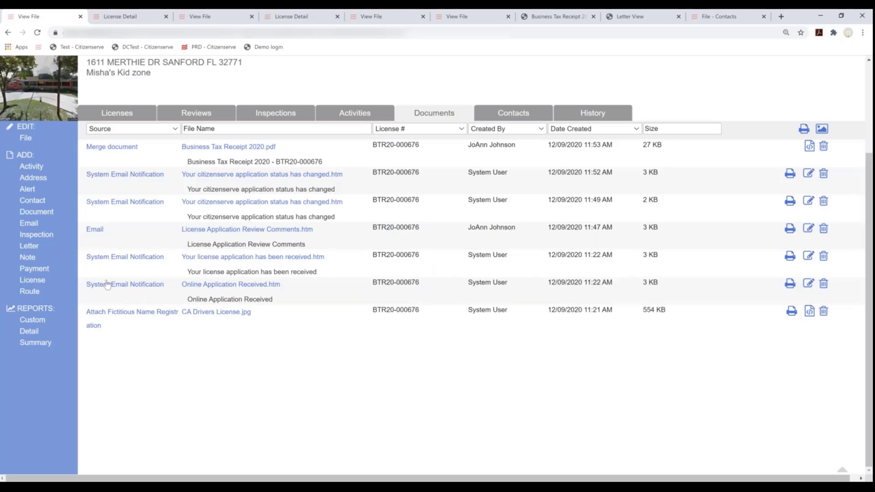
click(223, 147)
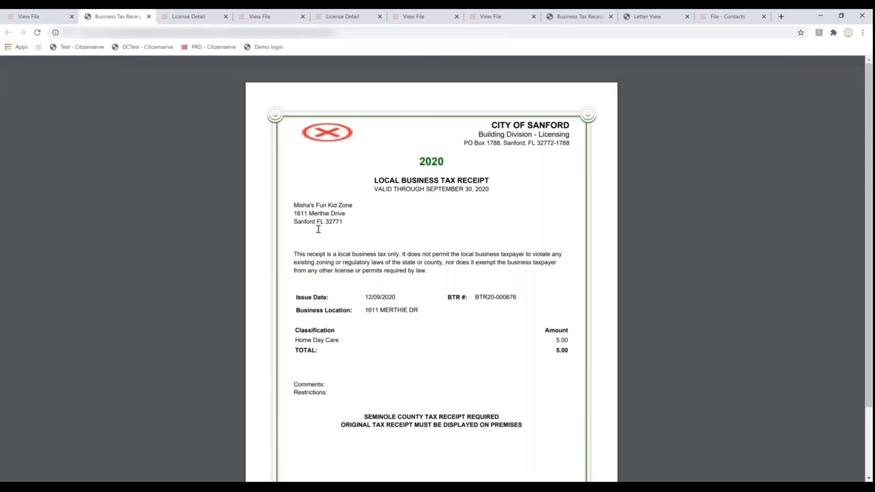
click(149, 17)
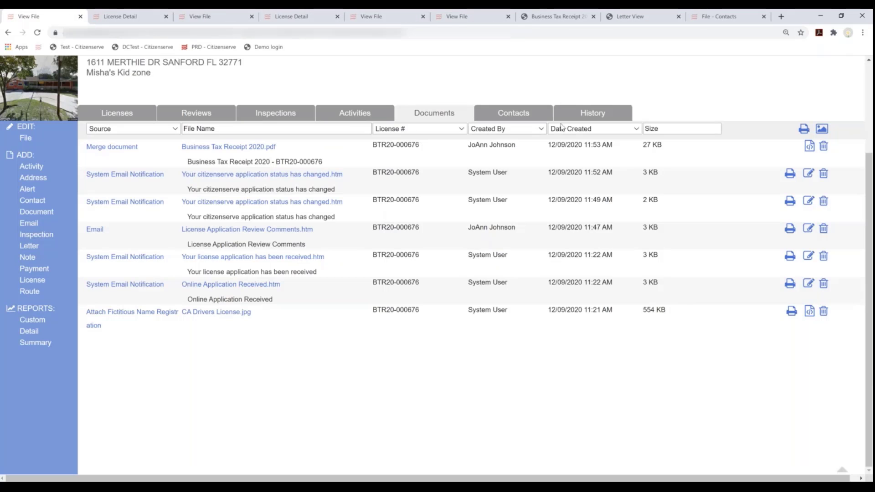
Start a BTR Email to the business contact with Business Tax Receipt 2020.pdf attached
click(522, 114)
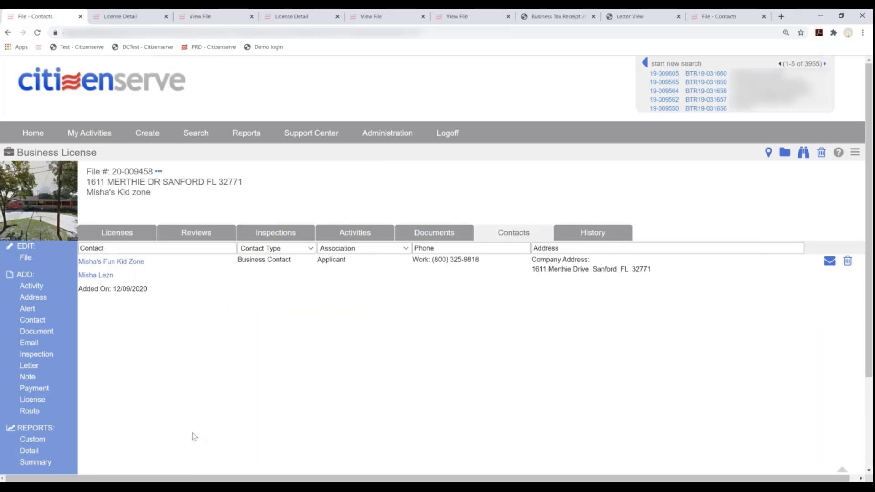
click(829, 261)
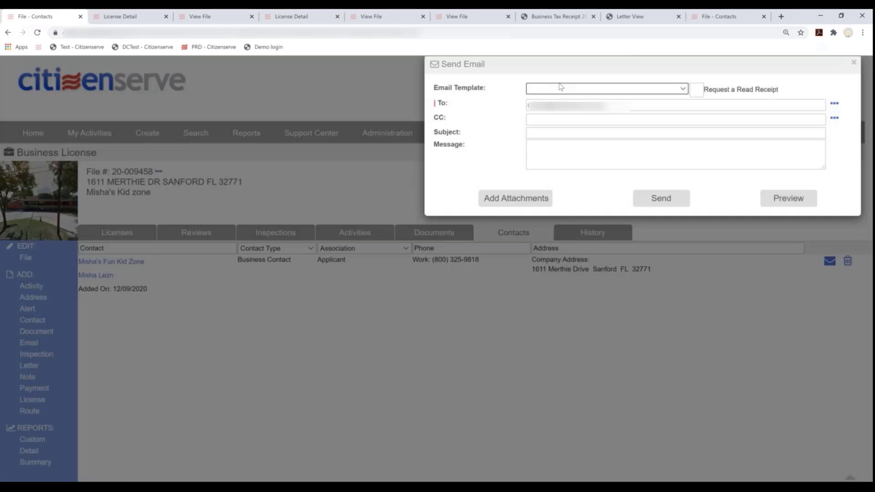
click(561, 90)
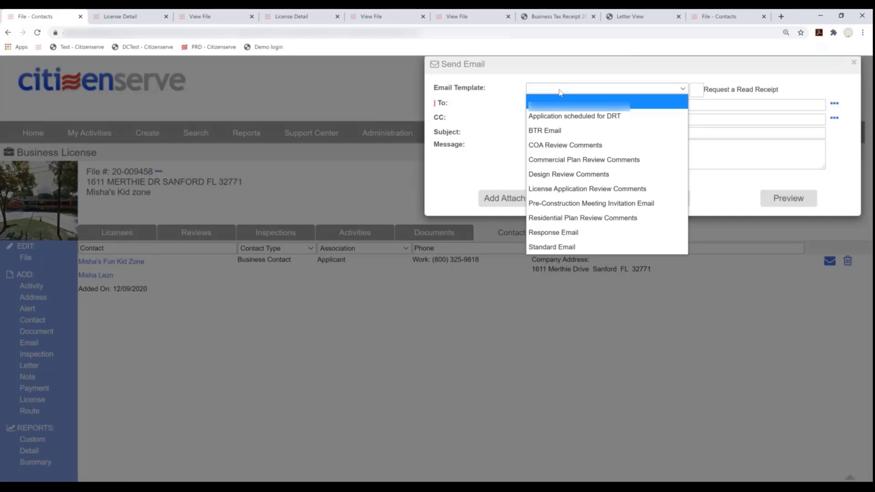
click(554, 132)
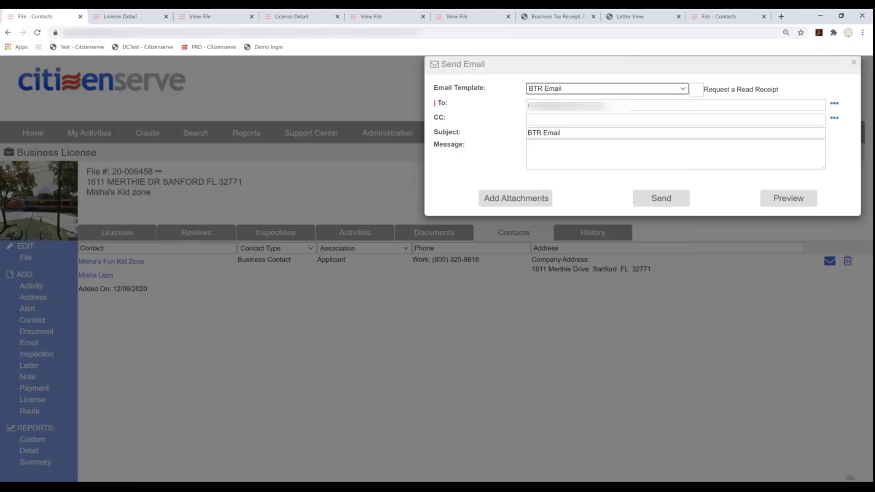
click(534, 203)
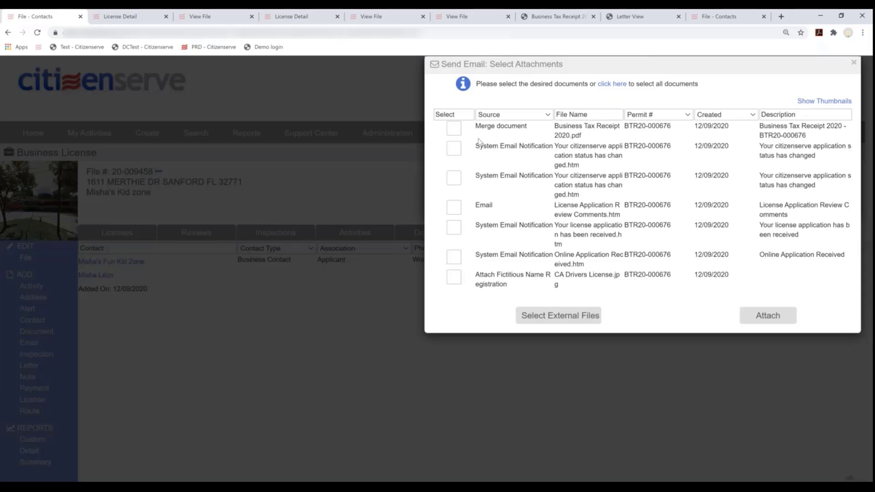
triple_click(568, 139)
click(454, 128)
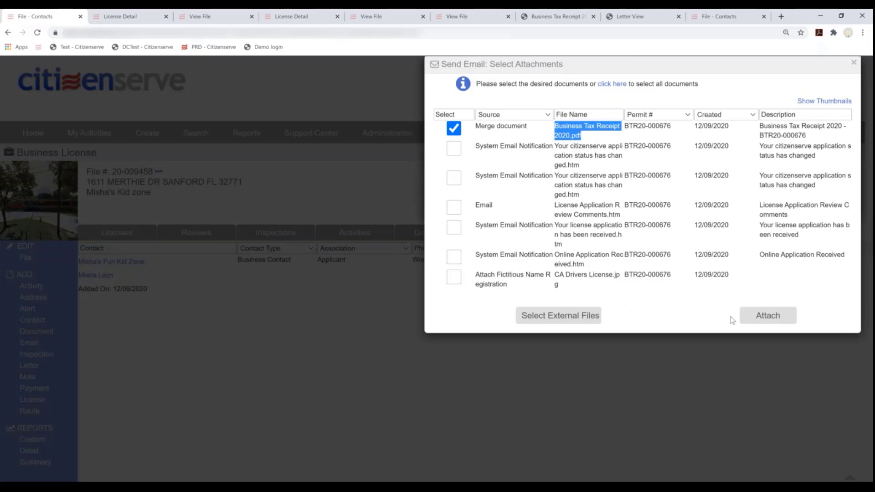
click(748, 316)
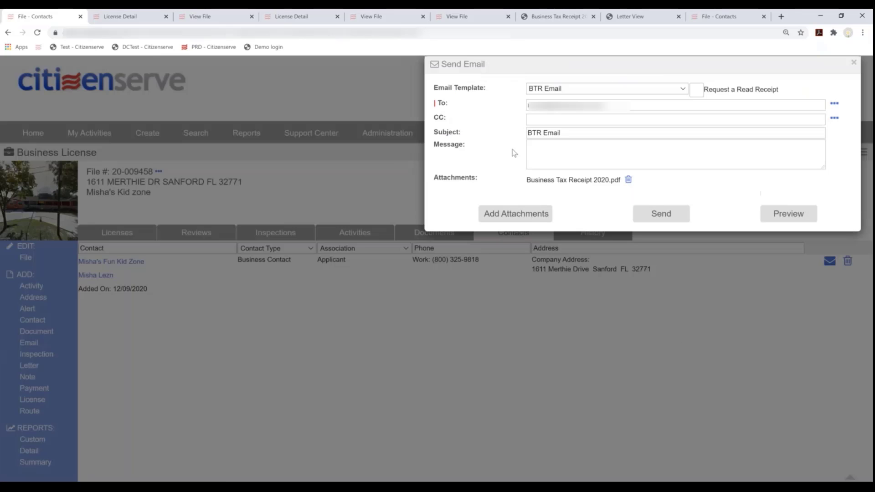
Add the note 'Here is a copy of your BTR. Good luck with the kiddos.' and send it
click(539, 154)
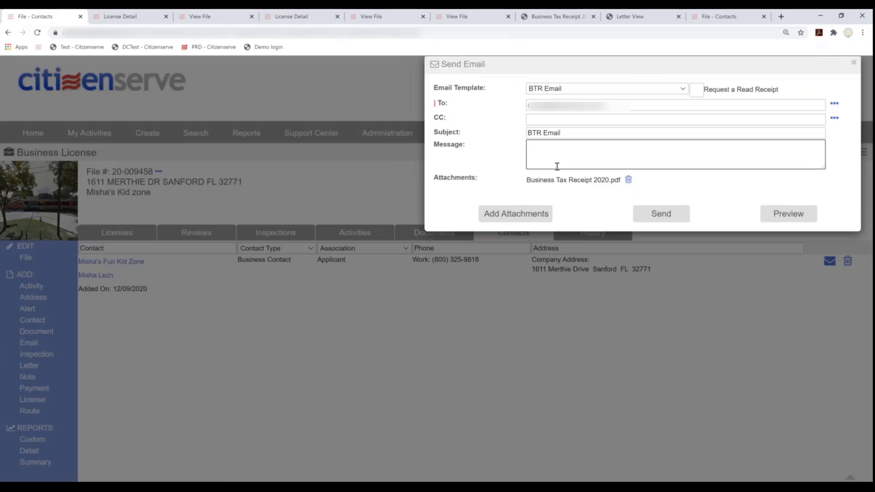
text(Here is a copy of your BTR.  Good lu)
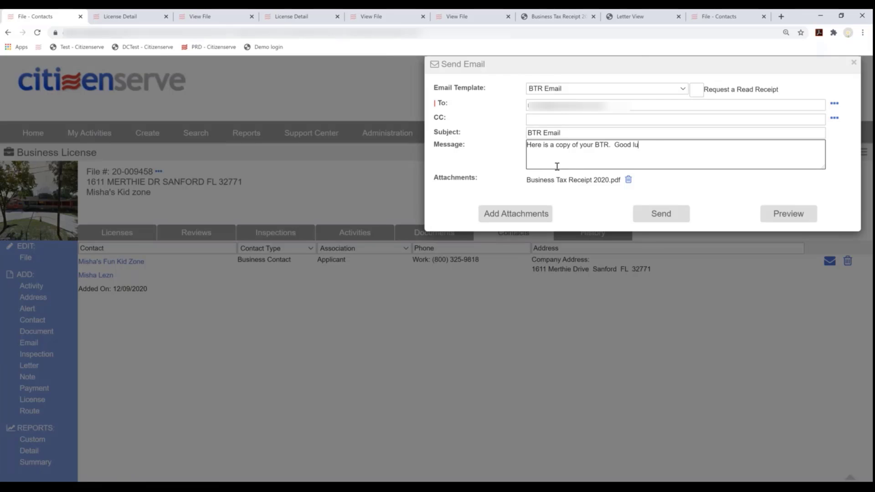
text(ck with the kiddos.)
click(661, 214)
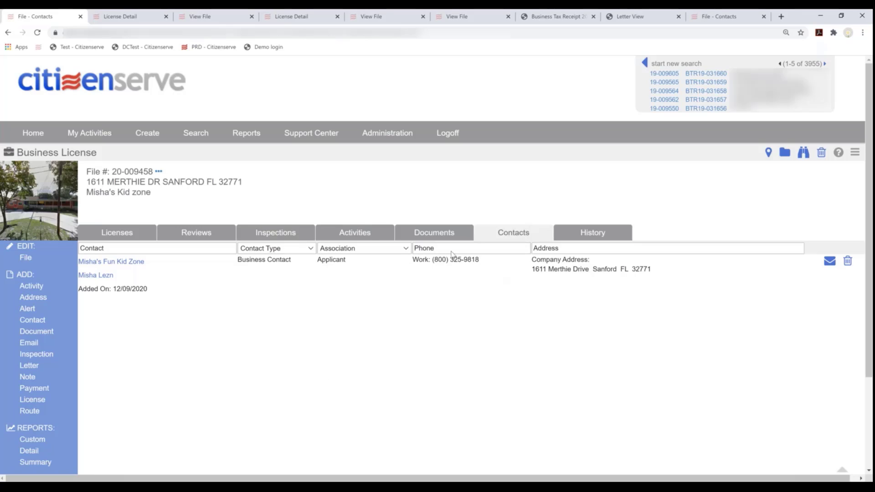
click(440, 234)
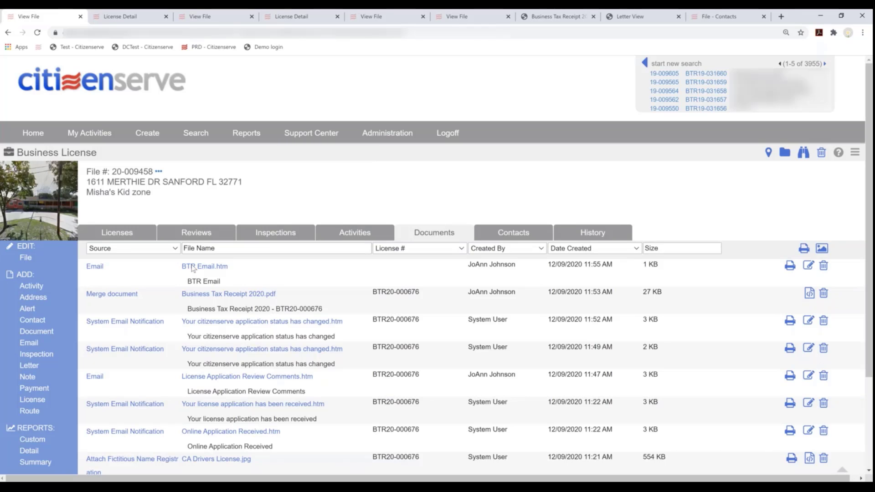
drag(241, 267, 177, 270)
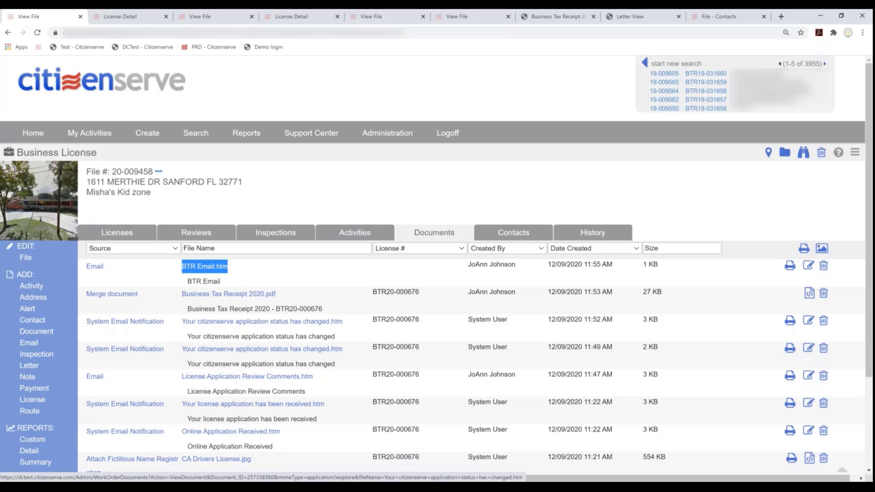
click(508, 235)
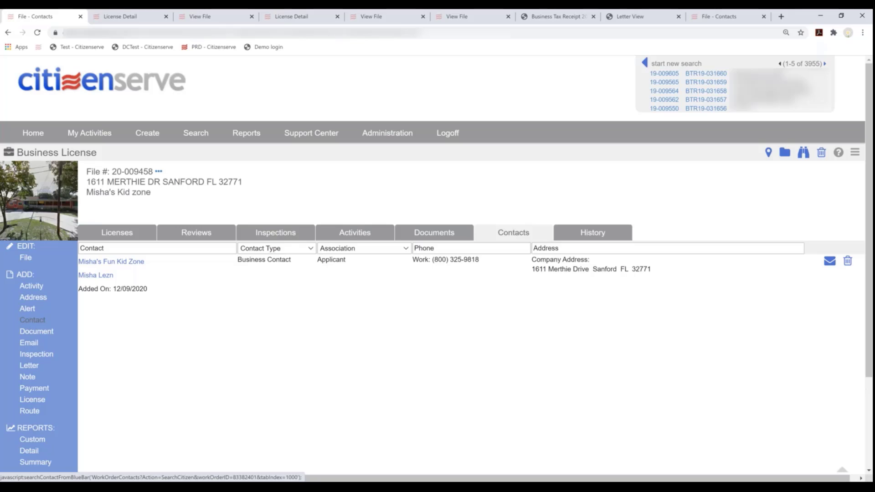
click(26, 321)
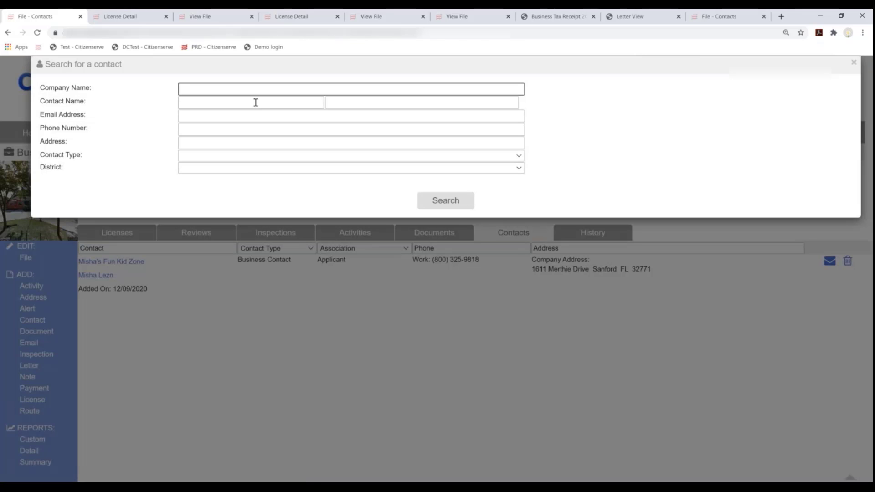
Search contacts by a first name, then close the contact search
click(256, 101)
text(joe)
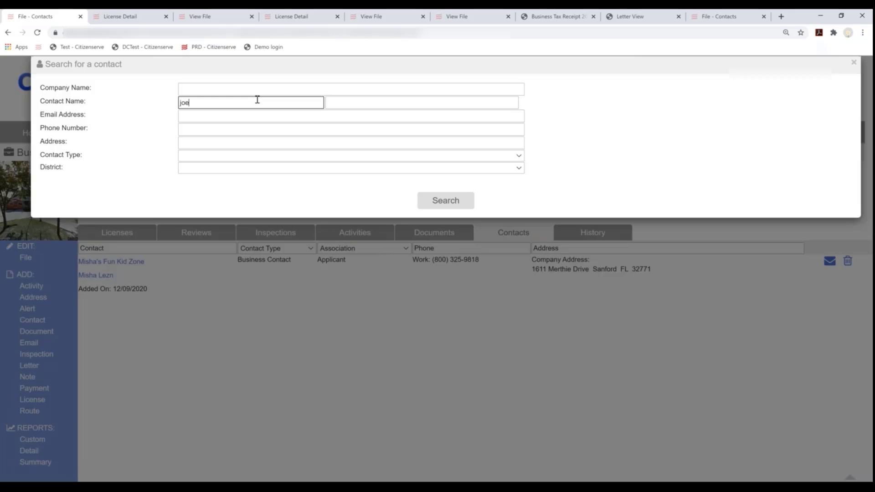
click(468, 206)
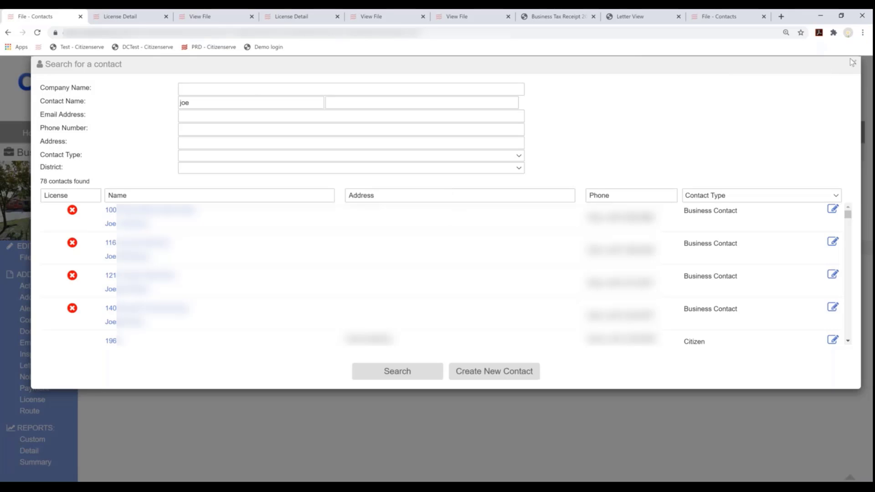
click(853, 63)
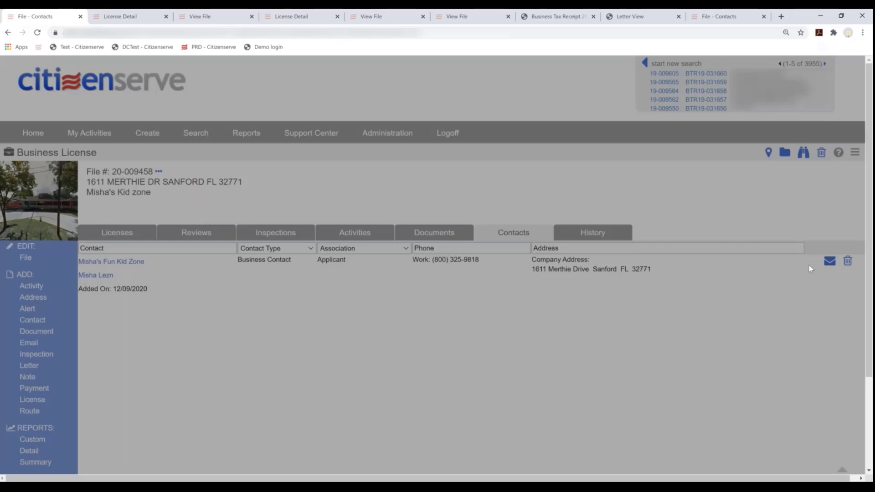
Start an email to the contact, edit its recipients, then discard it unsent
click(831, 266)
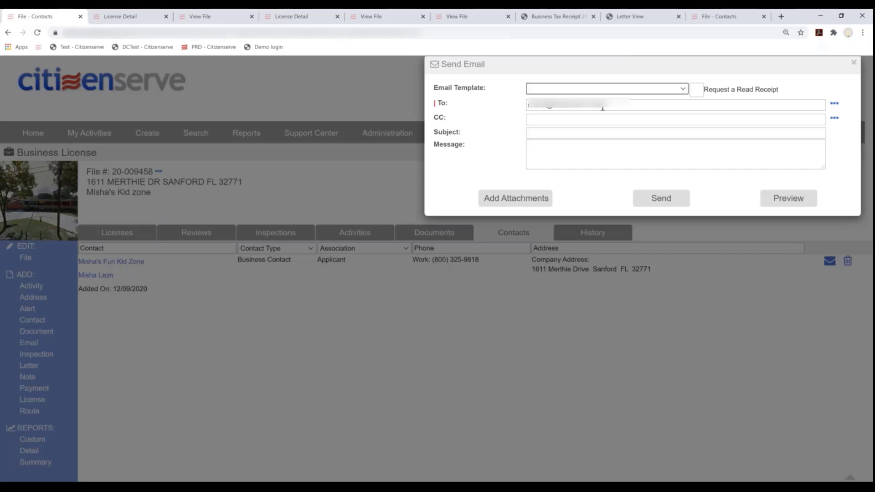
click(605, 109)
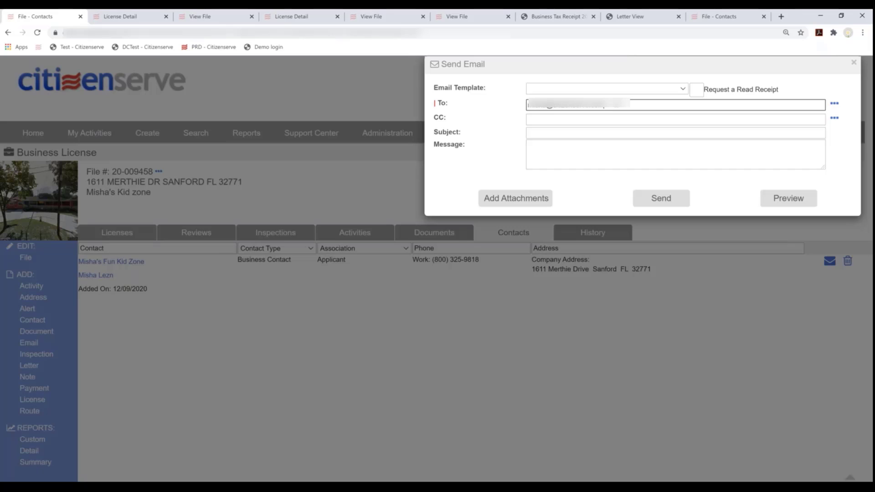
text(,jap)
key(BackSpace)
key(BackSpace)
text(onnor)
click(854, 63)
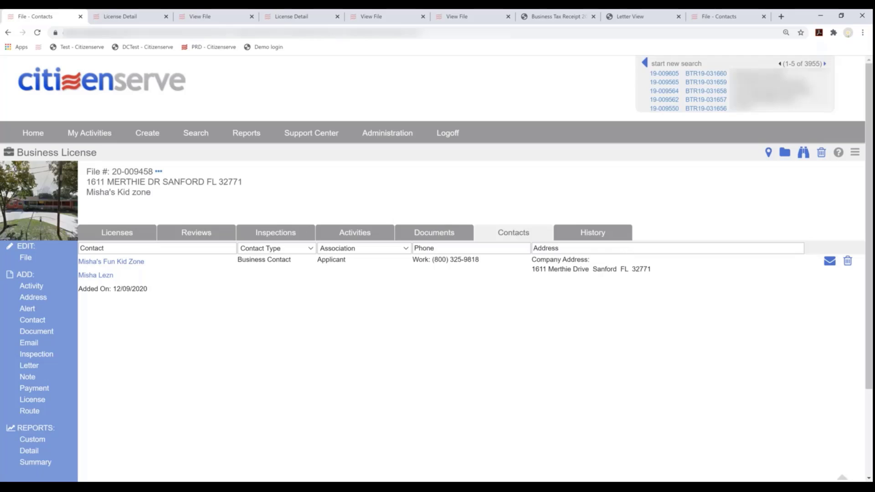
Search contacts by name, begin a new contact, then close the form without saving
click(29, 324)
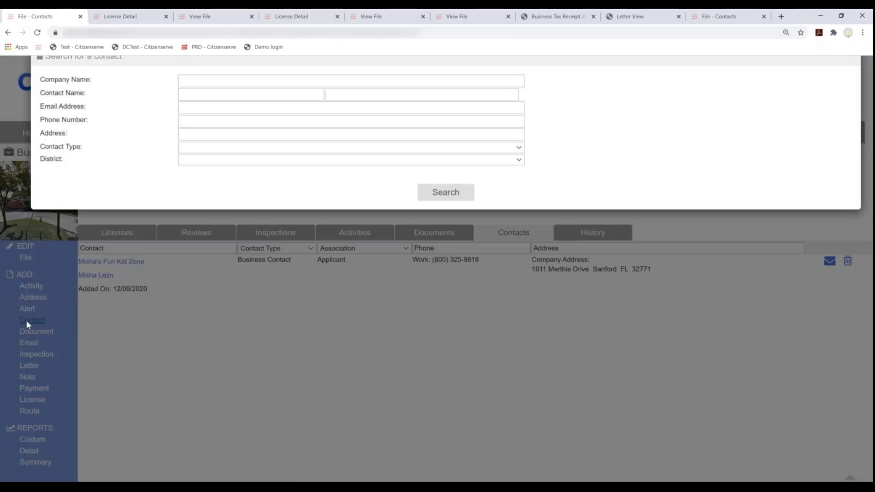
click(282, 106)
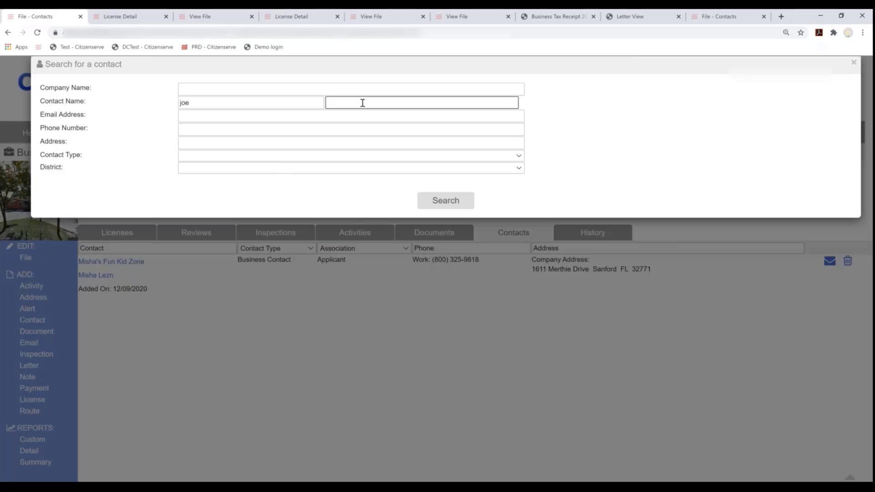
text(smith)
key(Return)
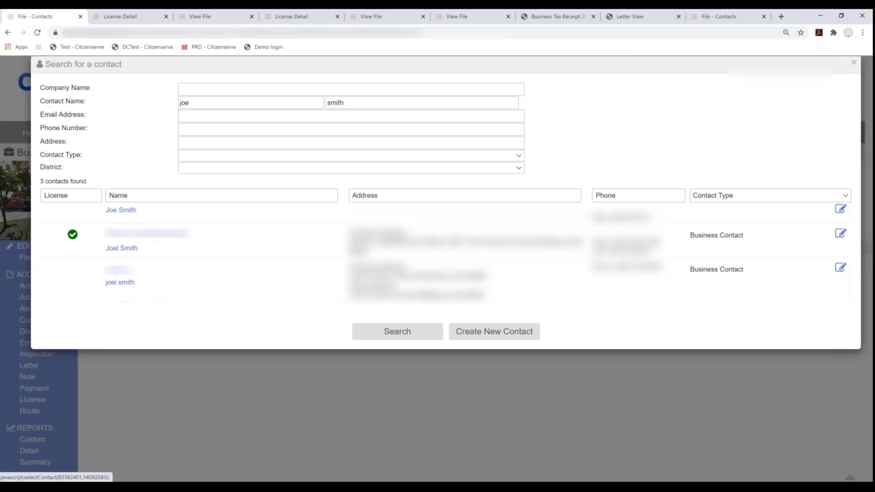
click(477, 335)
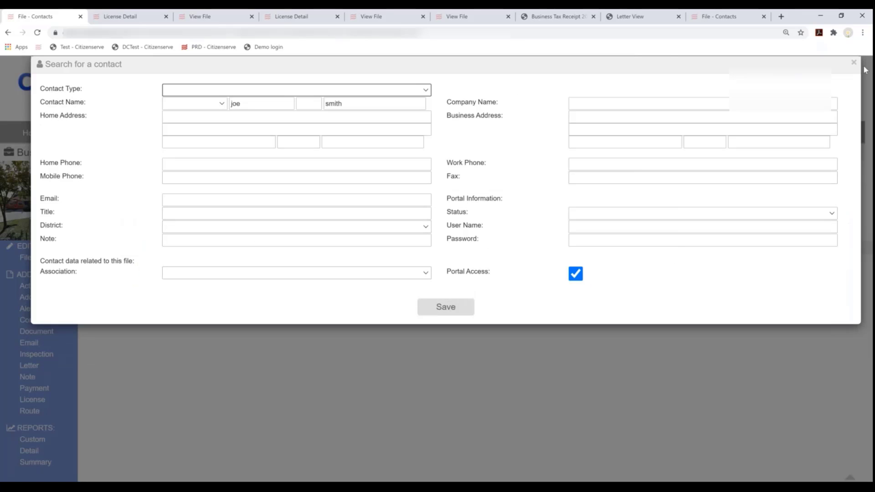
click(298, 408)
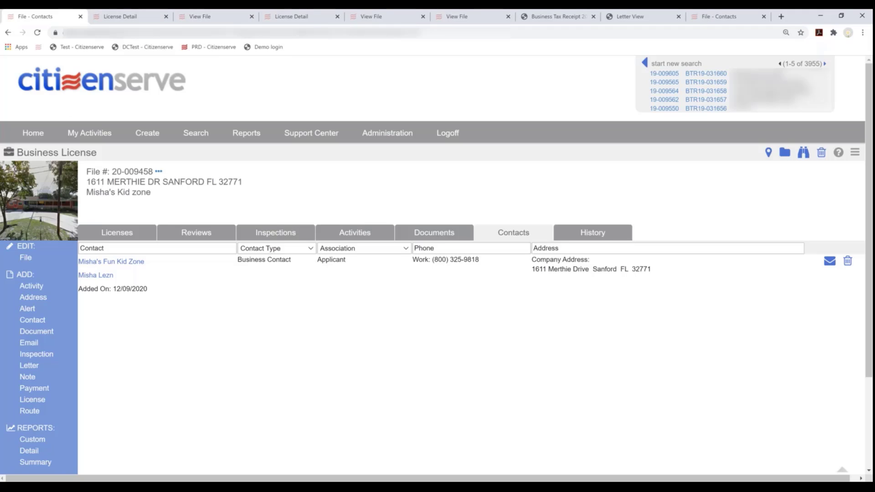
click(32, 135)
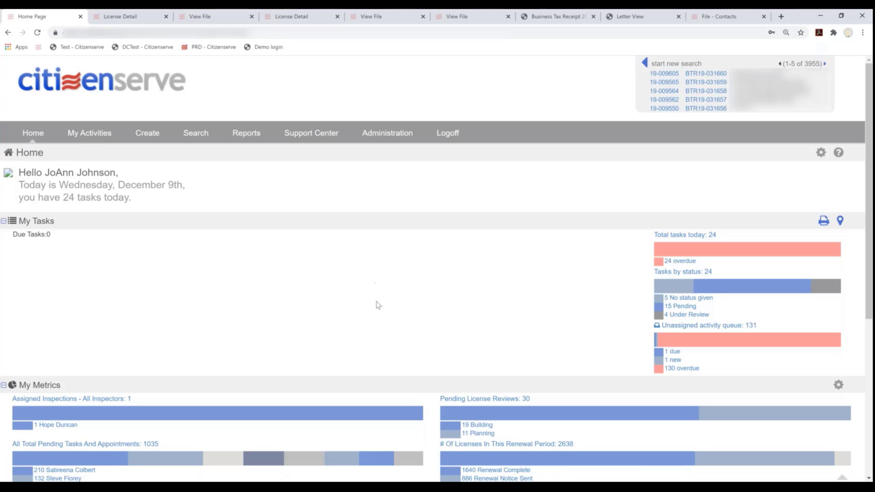
scroll(382, 322, down, 2)
scroll(382, 322, down, 2)
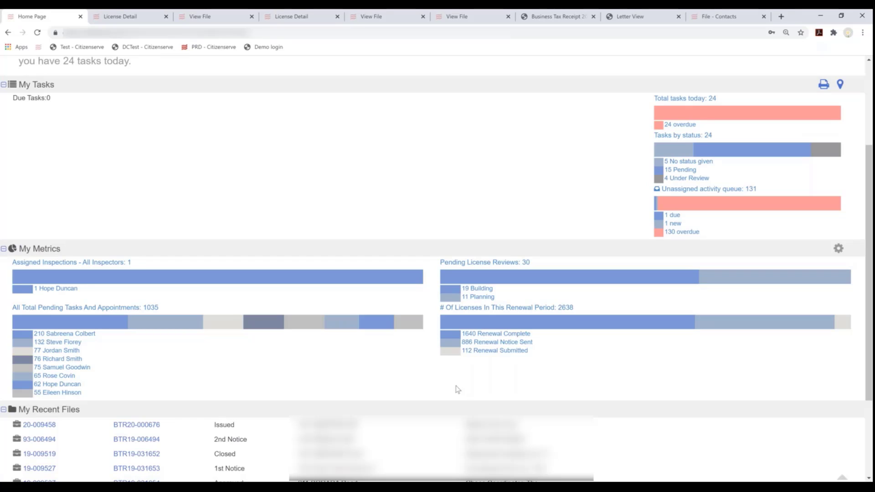
click(488, 354)
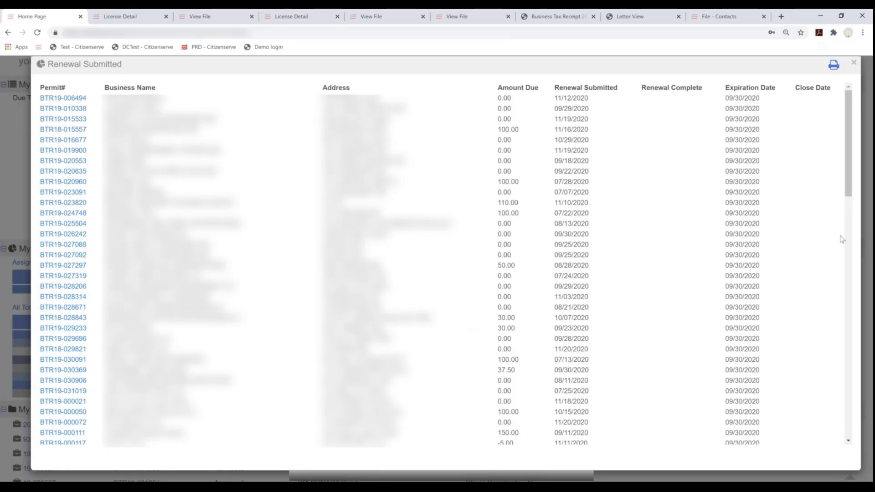
click(854, 64)
scroll(366, 289, up, 3)
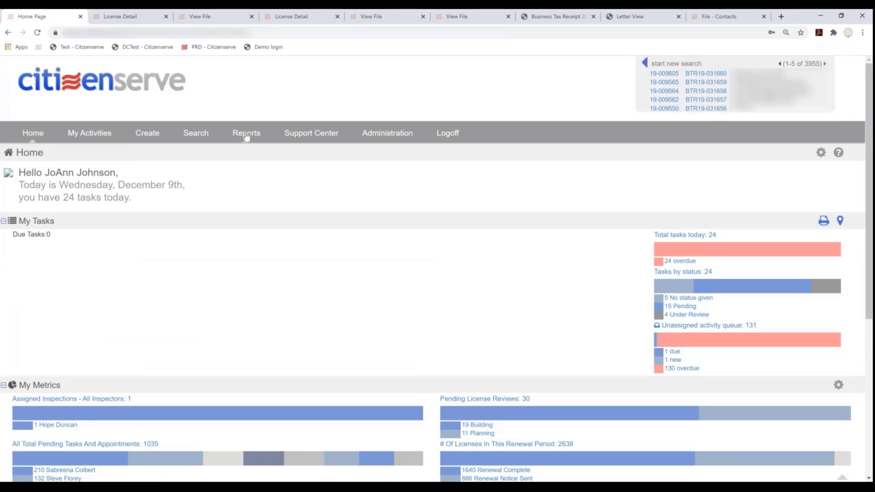
Open the 'BTR Renewal Notices, Mail' report from the Renewal Reports section of Reports
click(244, 135)
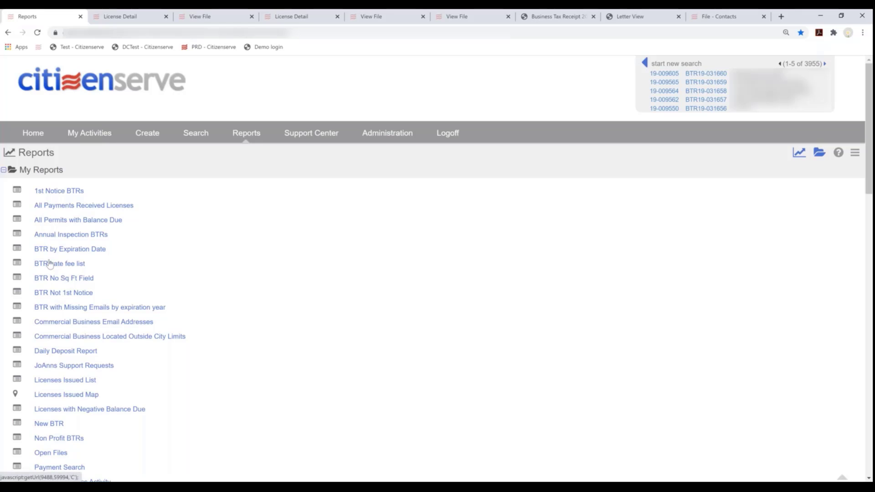
scroll(72, 318, down, 1)
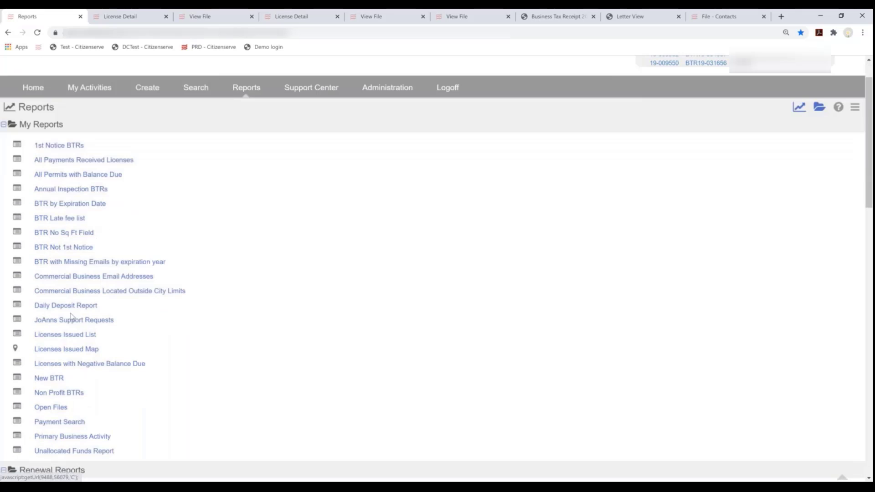
scroll(72, 318, down, 2)
scroll(72, 327, down, 1)
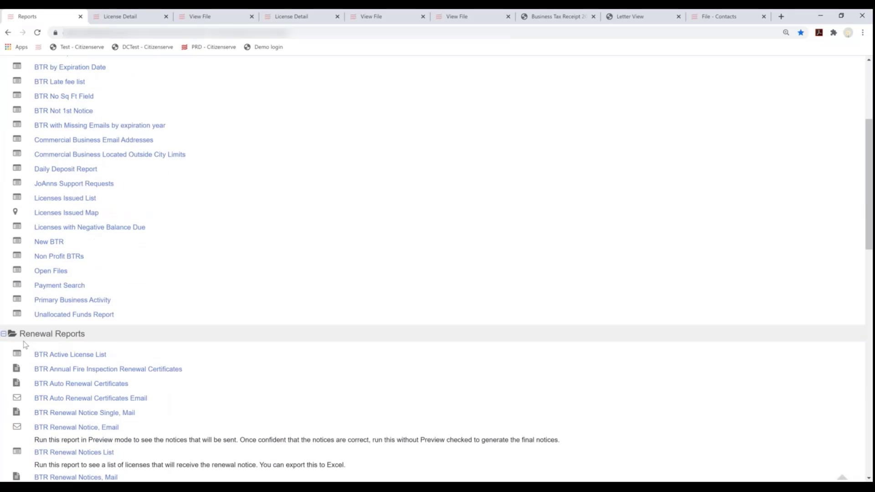
scroll(60, 340, down, 4)
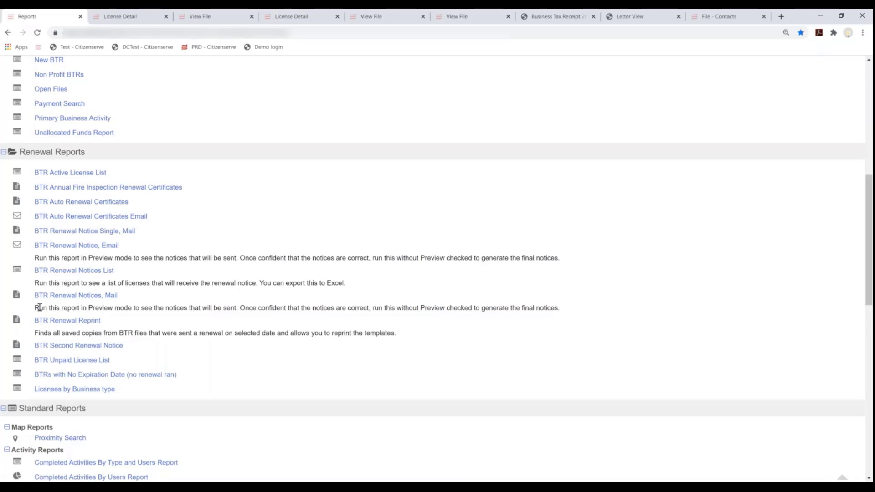
drag(35, 309, 527, 309)
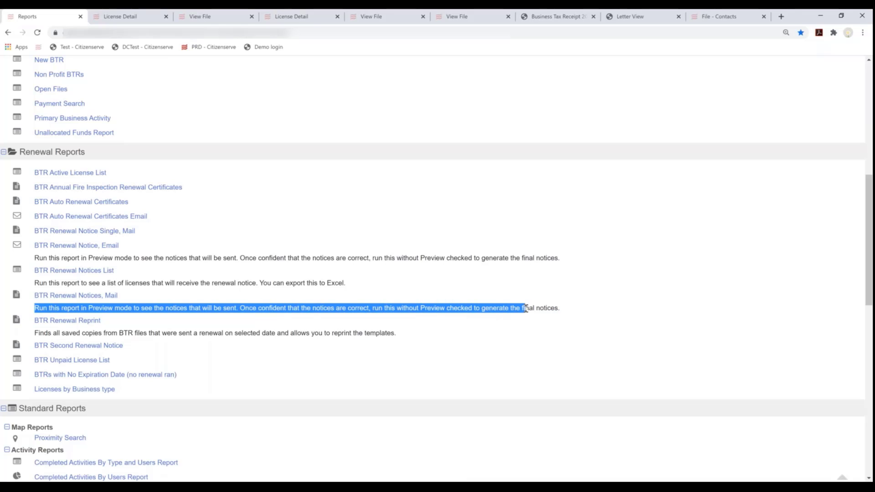
click(75, 297)
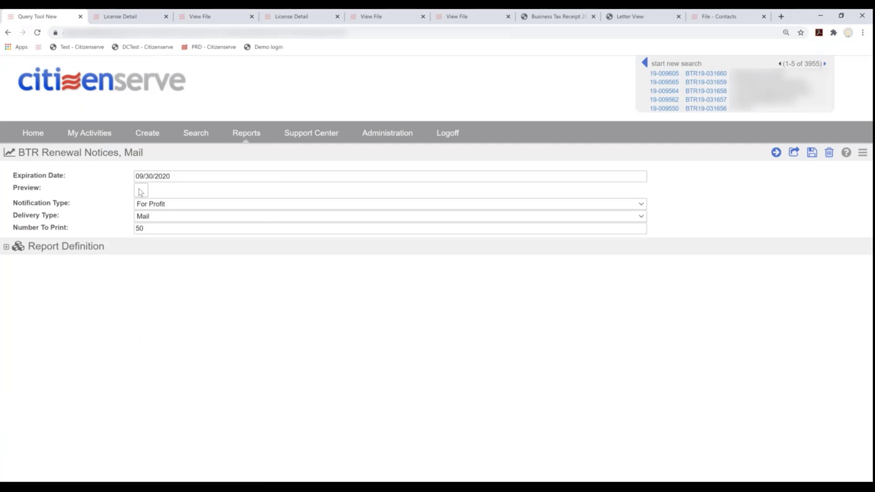
Run the BTR Renewal Notices, Mail report in preview mode with Number To Print set to 3
click(141, 191)
click(143, 176)
click(329, 315)
click(154, 228)
key(ctrl+a)
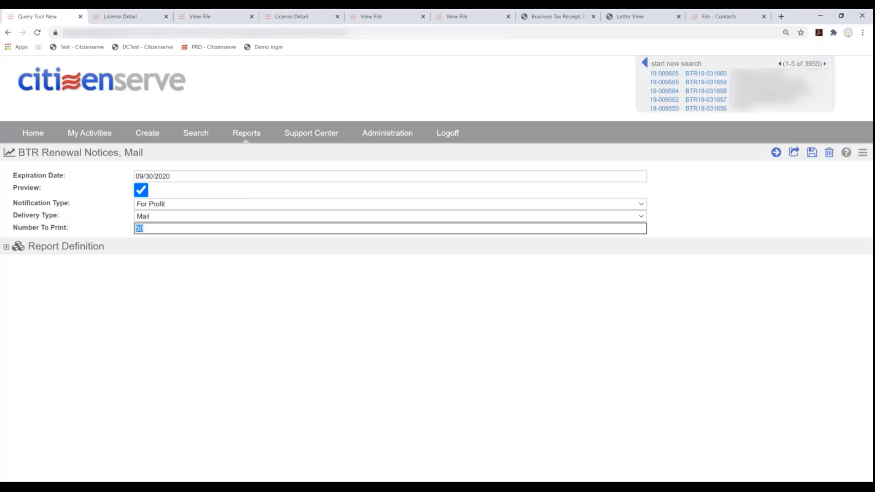
text(3)
click(777, 152)
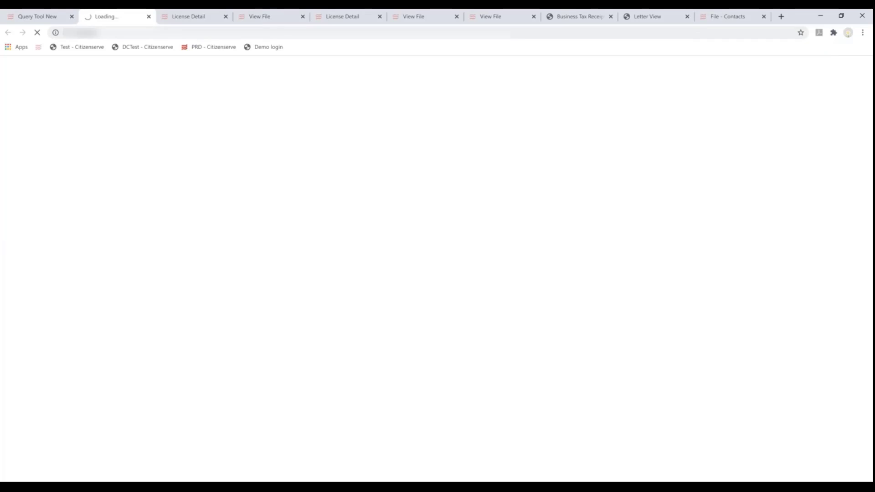
click(43, 17)
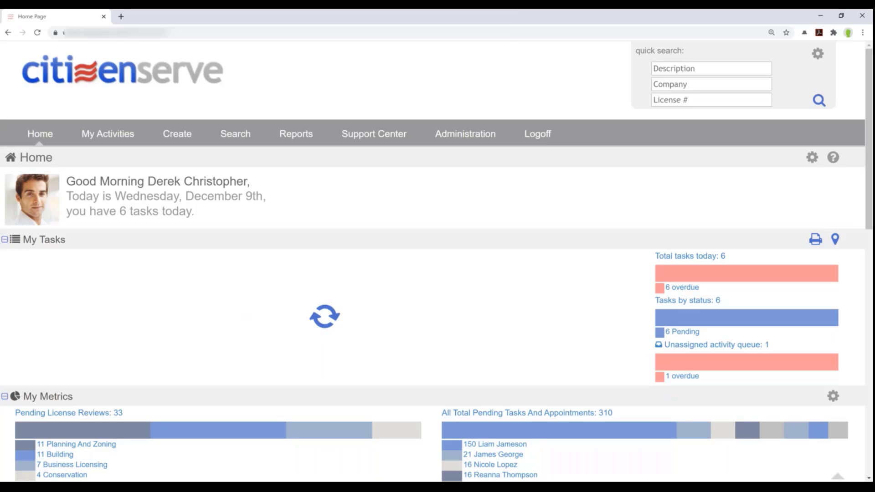
Preview the Business License Renewal Notice report for expiration year 2017
click(297, 135)
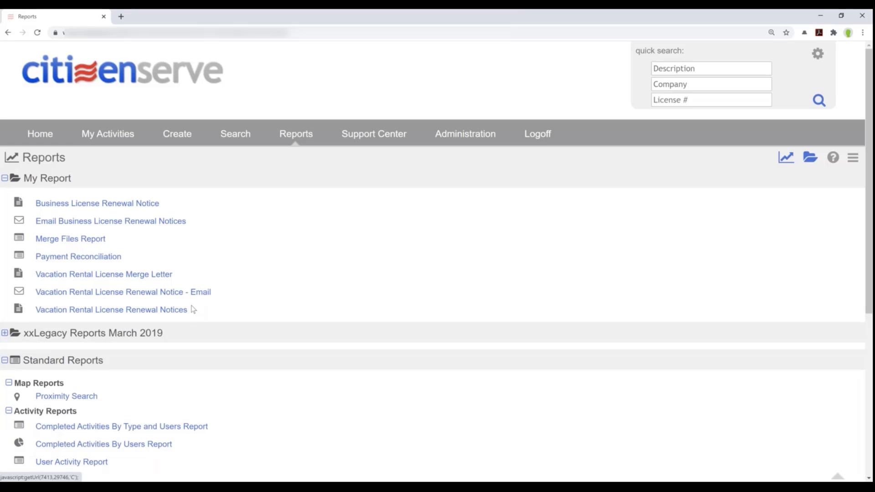
click(93, 205)
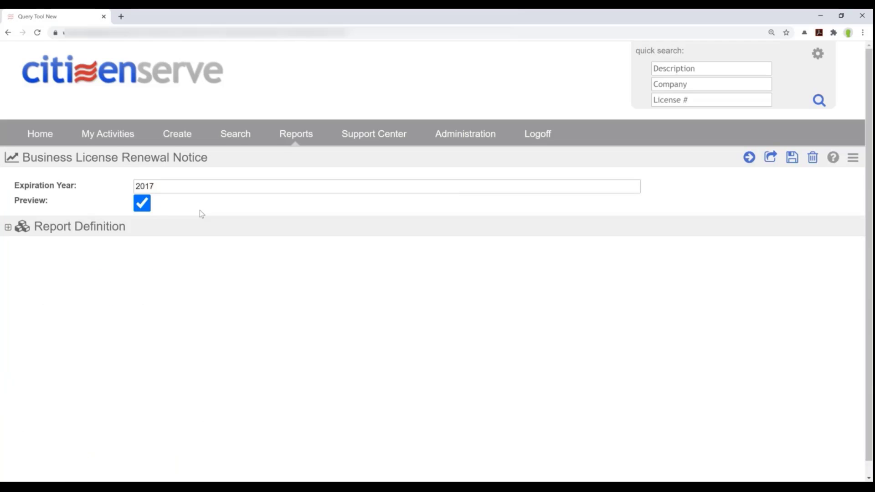
click(742, 166)
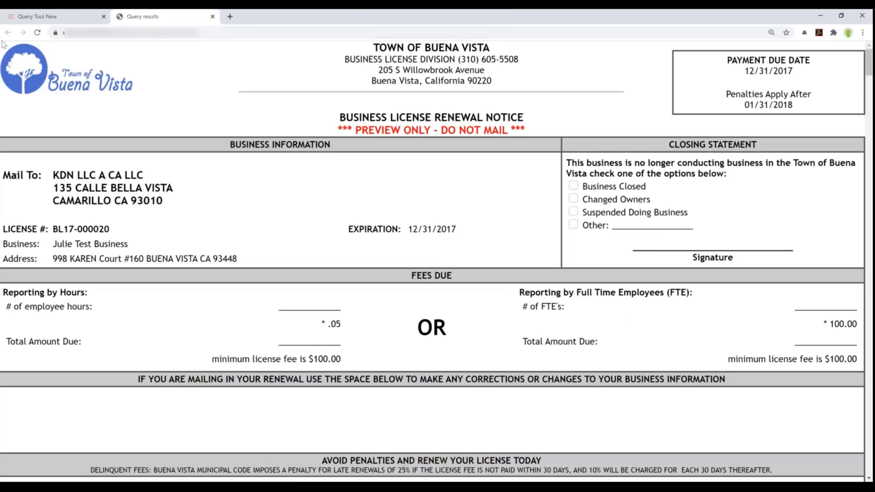
right_click(320, 175)
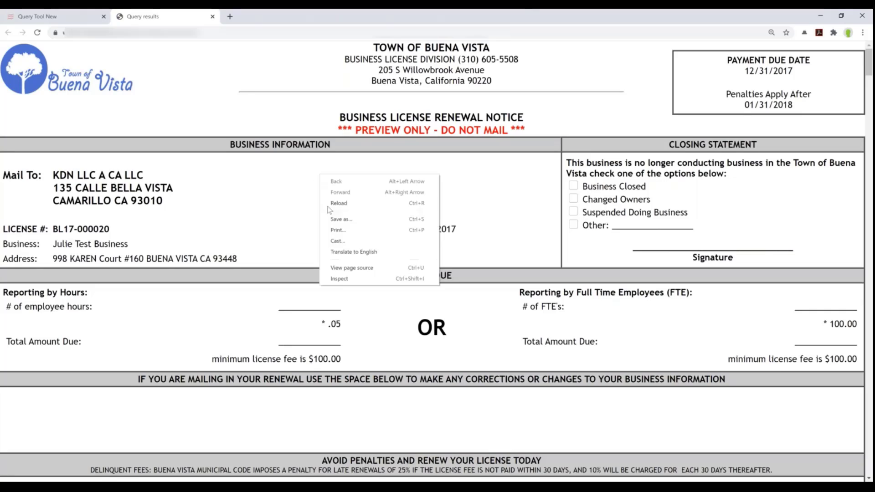
click(360, 231)
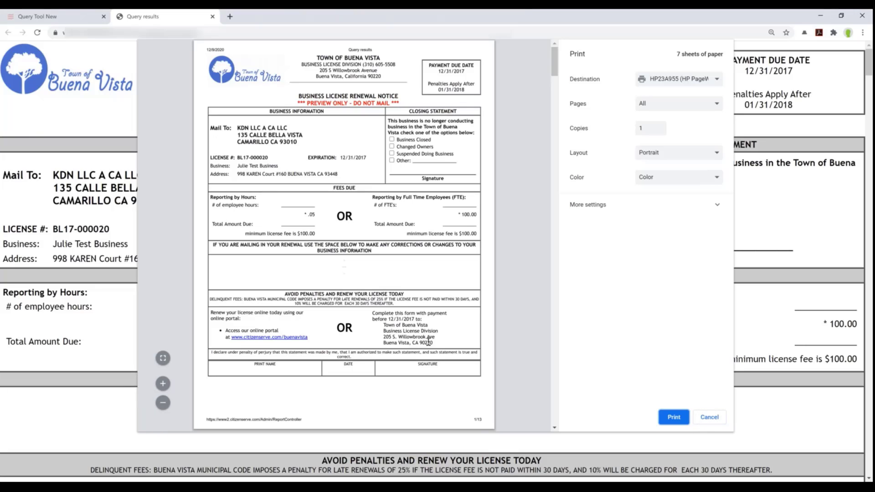
drag(410, 342, 382, 342)
drag(280, 341, 225, 331)
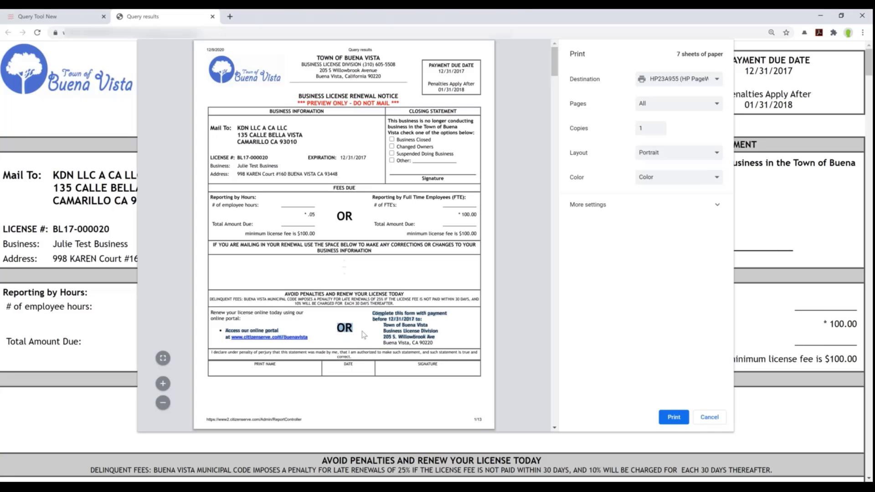
click(369, 266)
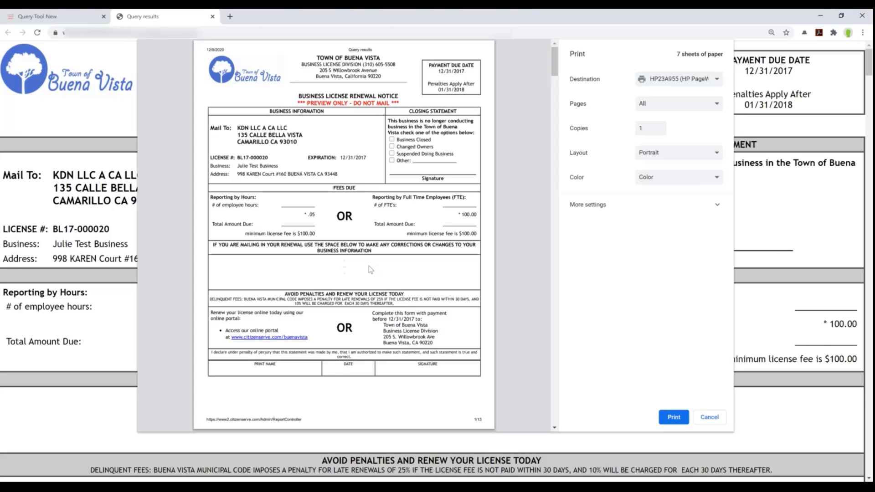
click(710, 417)
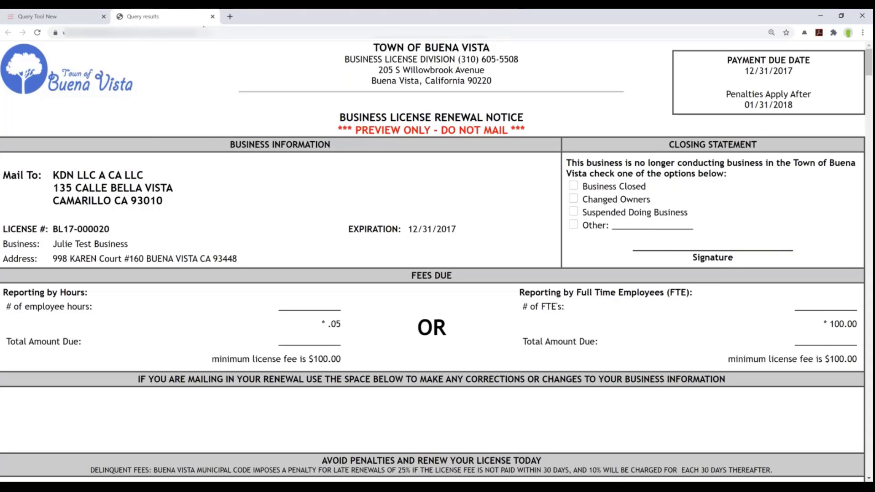
Close the query results and run the Email Business License Renewal Notices report as a 2017 preview
click(212, 17)
mouse_move(235, 136)
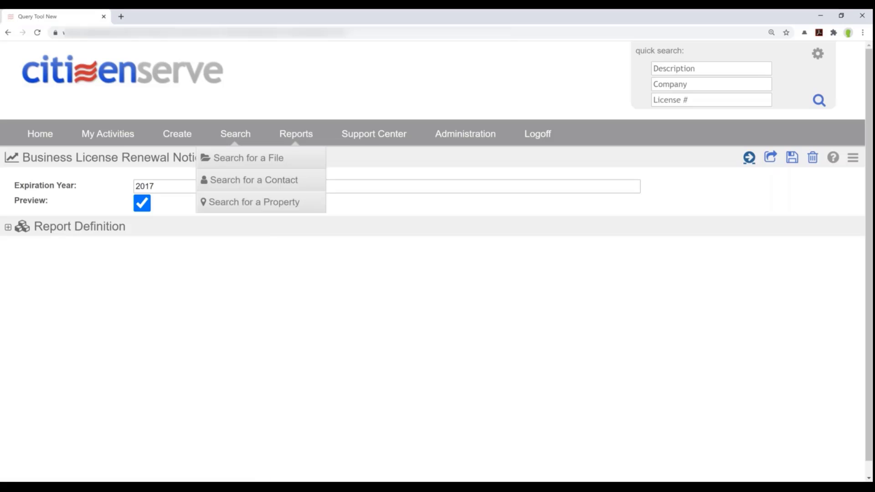
click(303, 144)
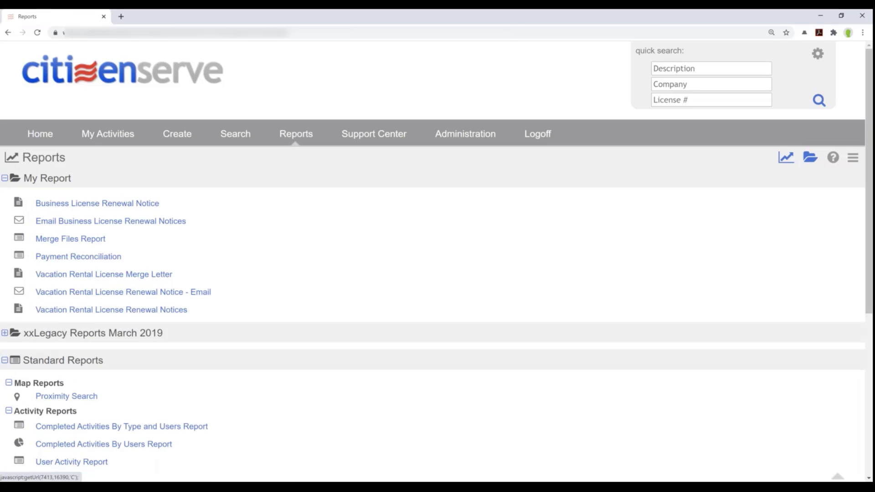
click(45, 222)
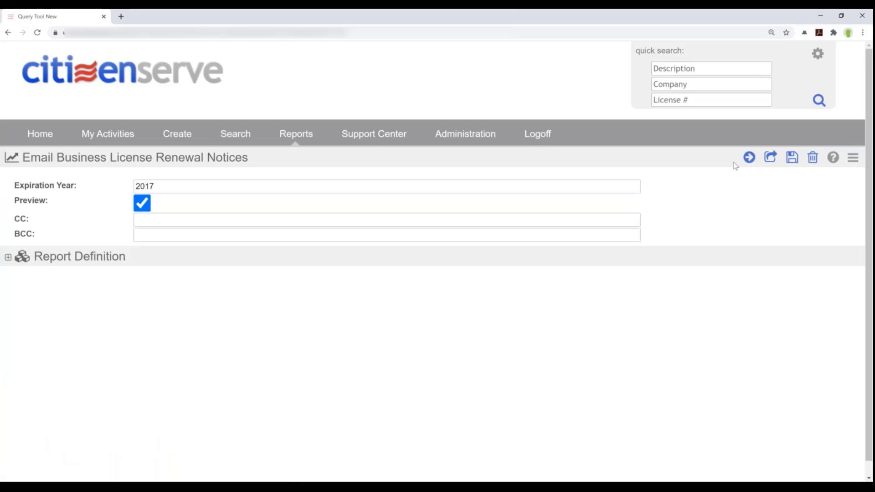
click(749, 158)
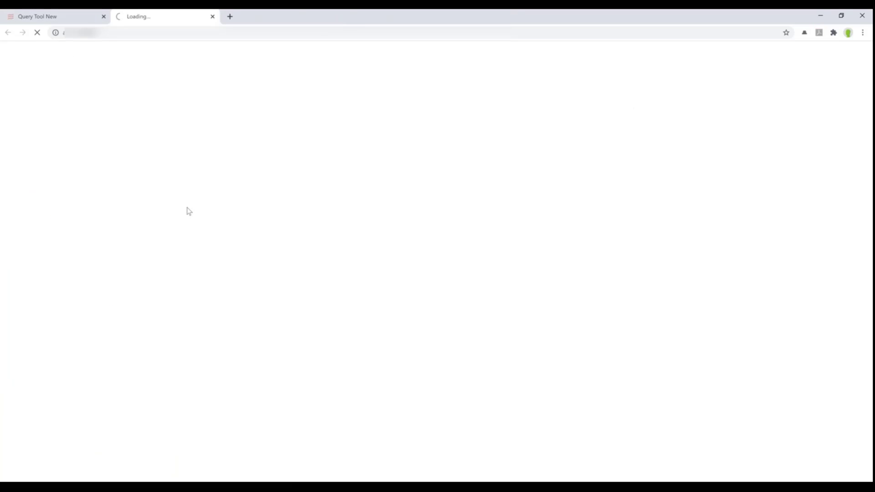
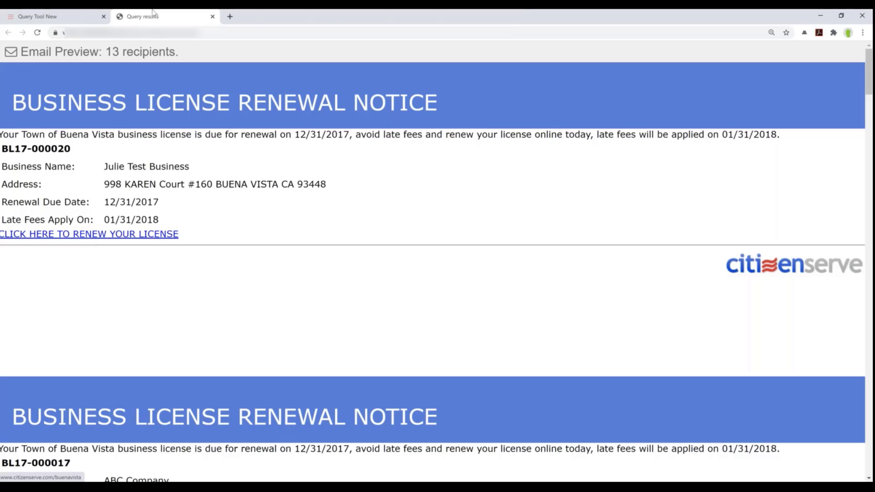
Close the renewal notice email preview and go to the home page listing today's tasks
click(213, 17)
mouse_move(227, 132)
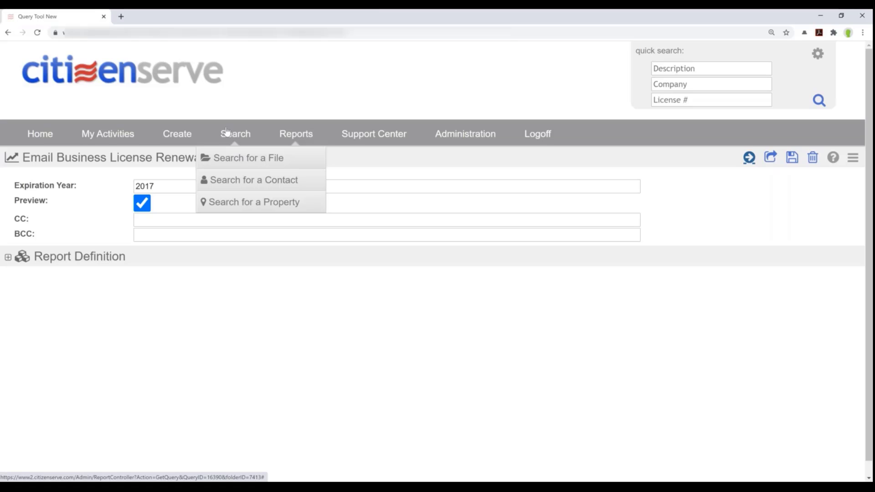
click(40, 133)
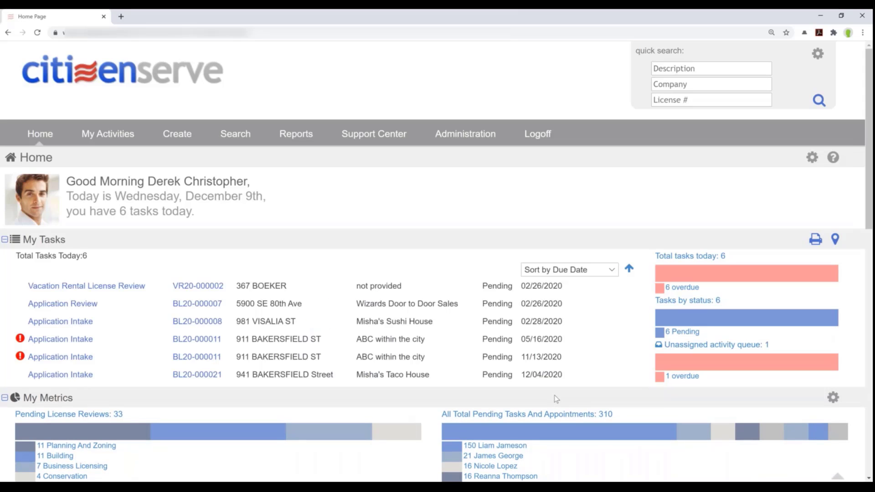
click(199, 375)
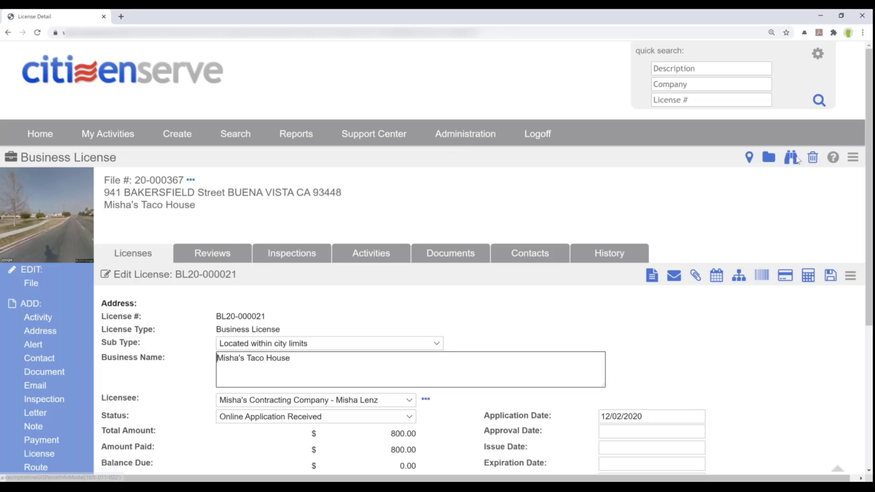
click(793, 158)
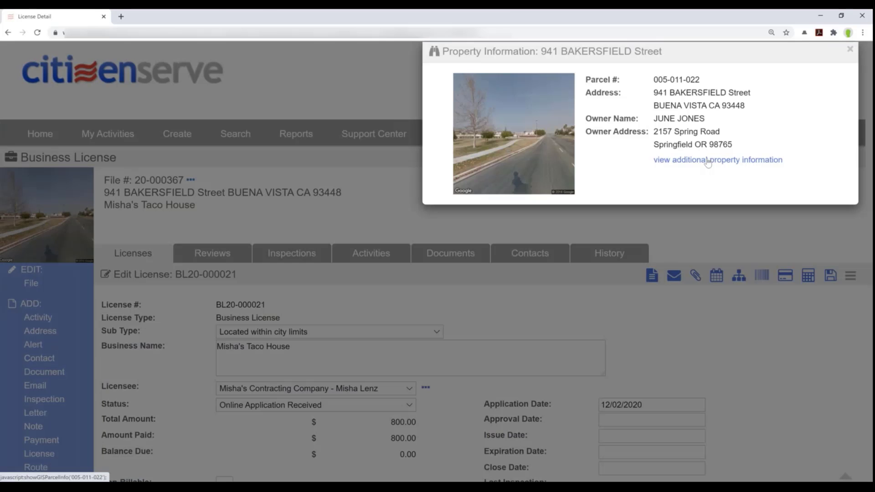
click(707, 162)
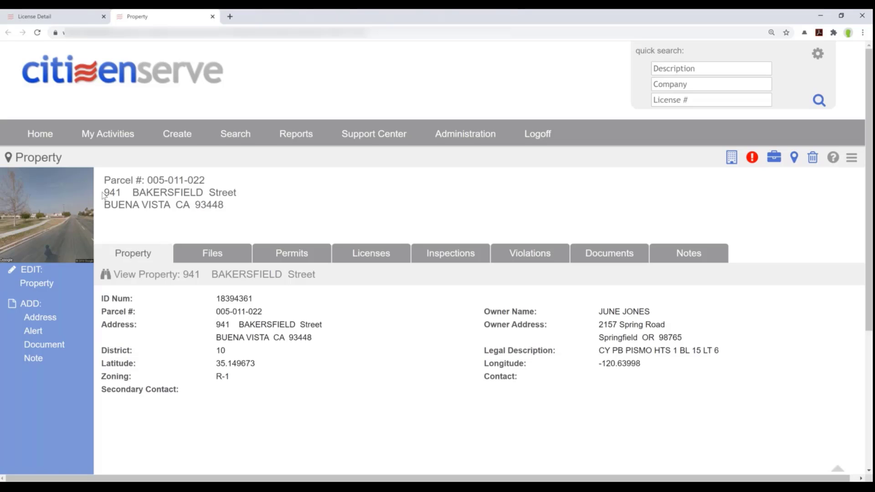
click(50, 16)
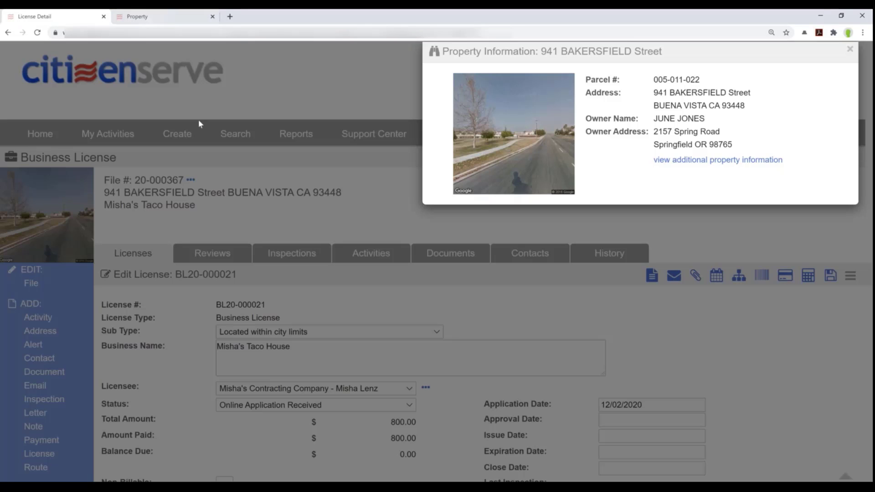
click(190, 13)
mouse_move(71, 158)
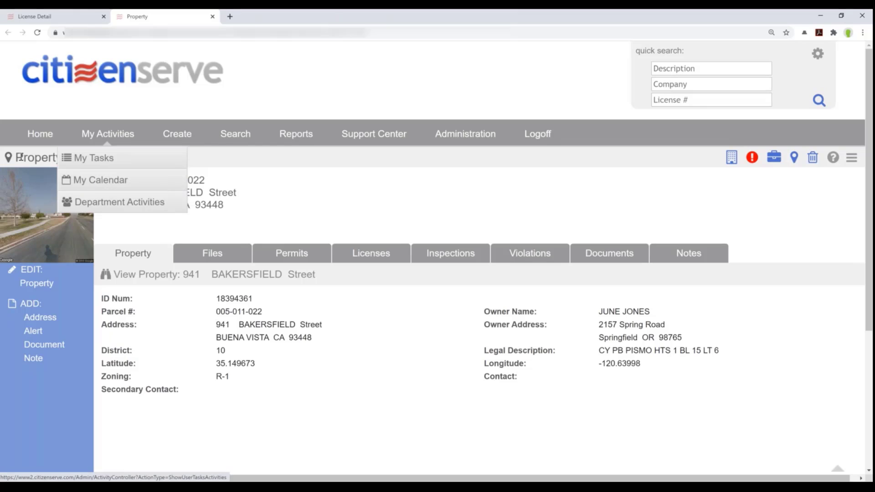
drag(33, 158, 14, 157)
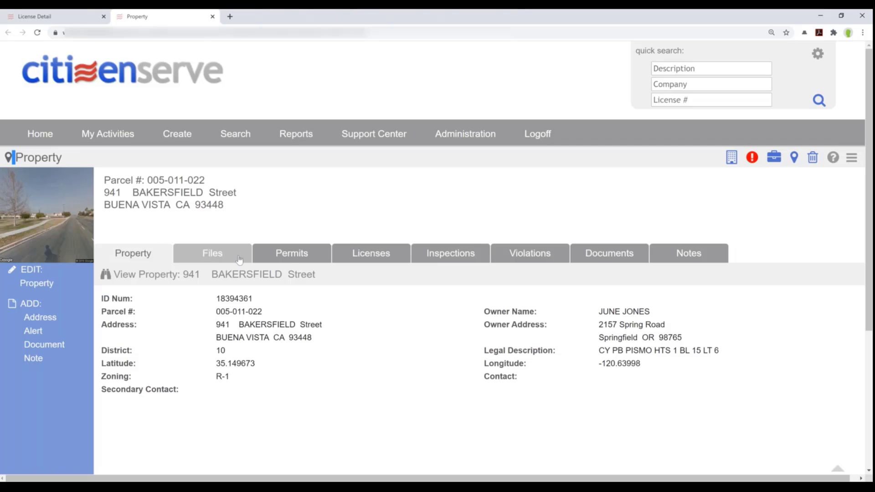
Review the property's permits, licenses, inspections, violations and documents, ending on the Licenses list
click(293, 255)
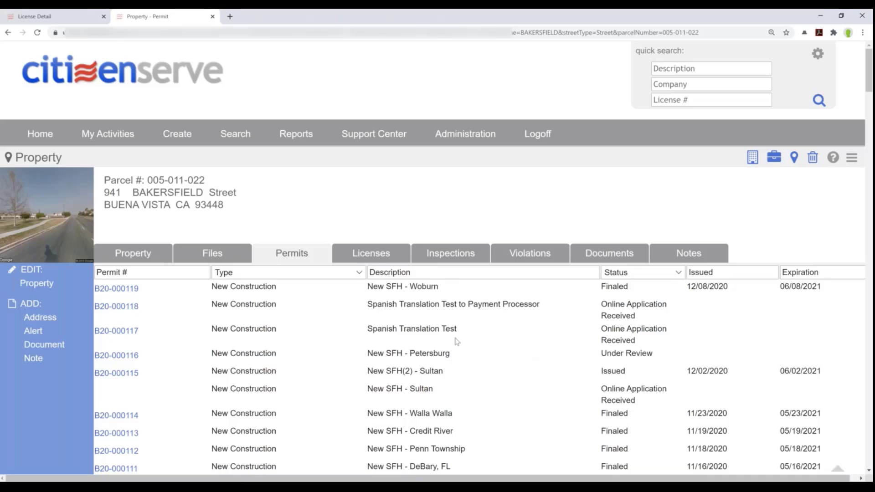
click(374, 255)
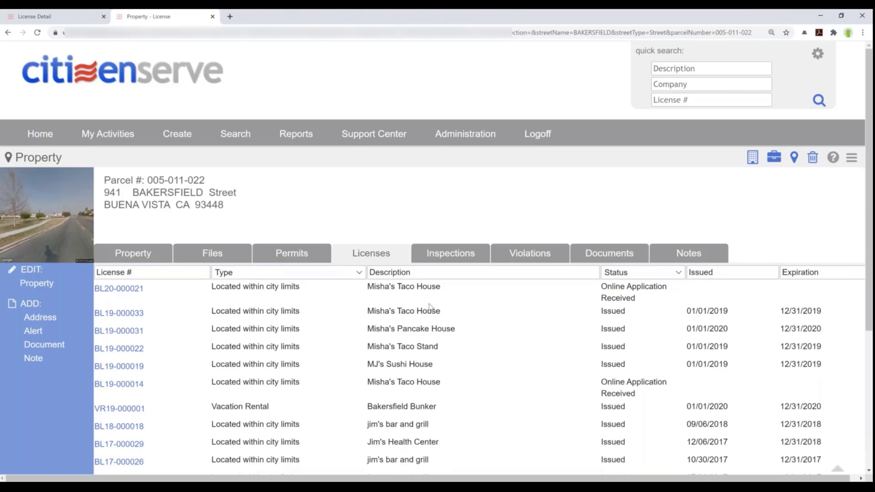
click(457, 255)
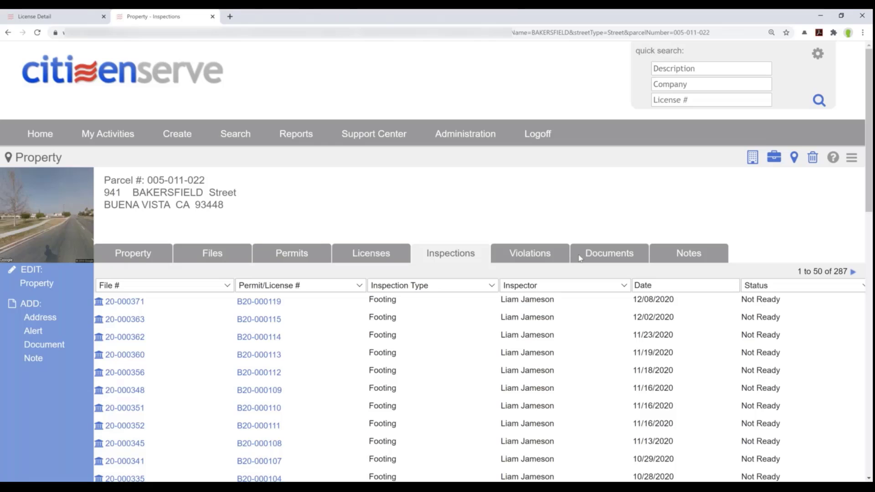
click(525, 259)
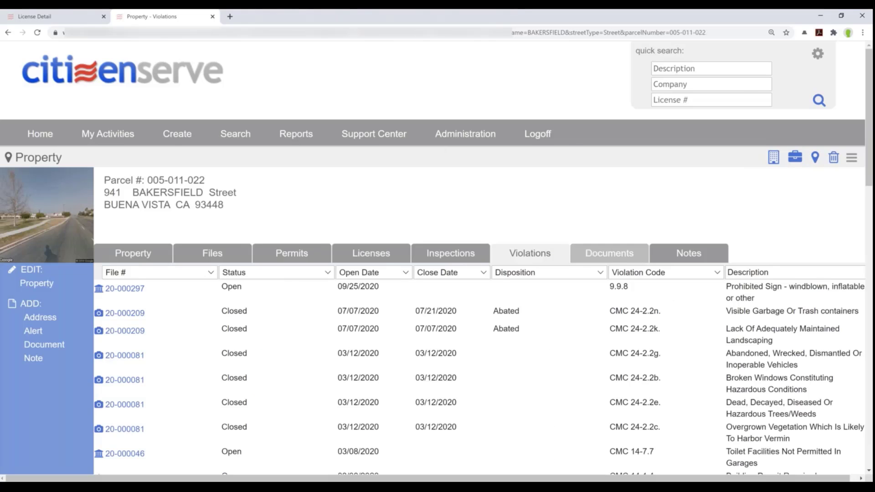
click(601, 253)
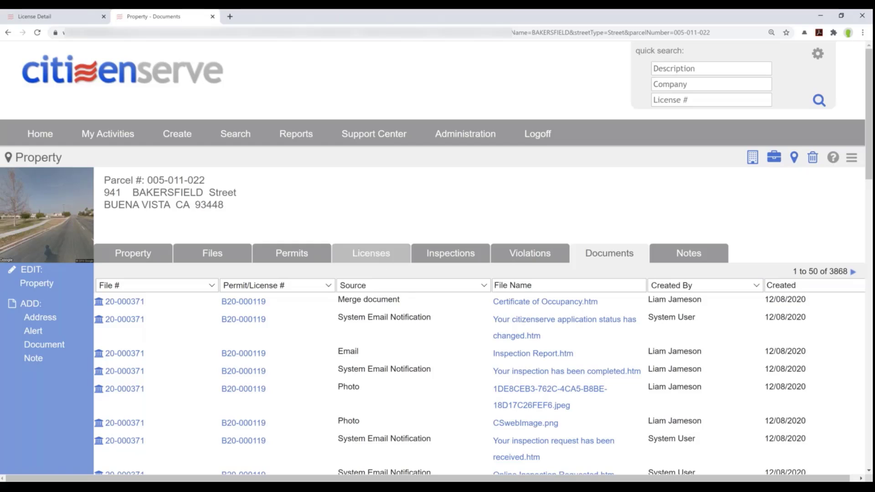
click(379, 258)
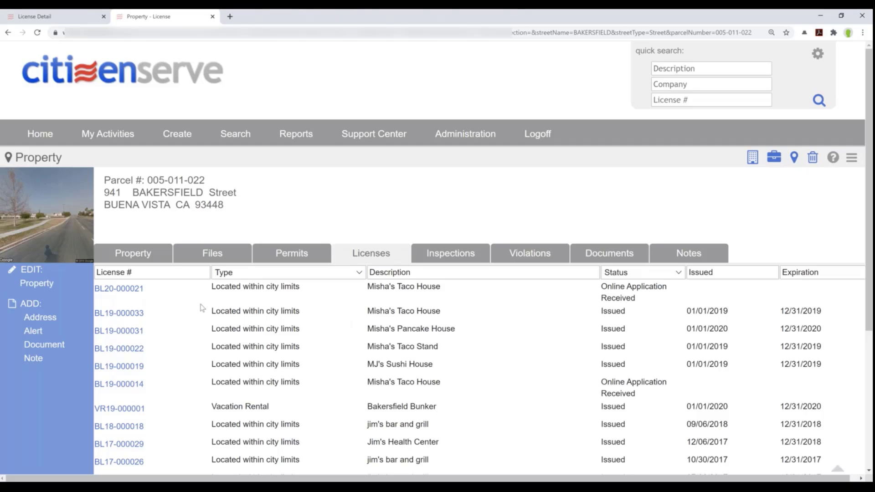
Open license VR19-000001 for Bakersfield Bunker and show its four attached documents
drag(163, 288, 101, 177)
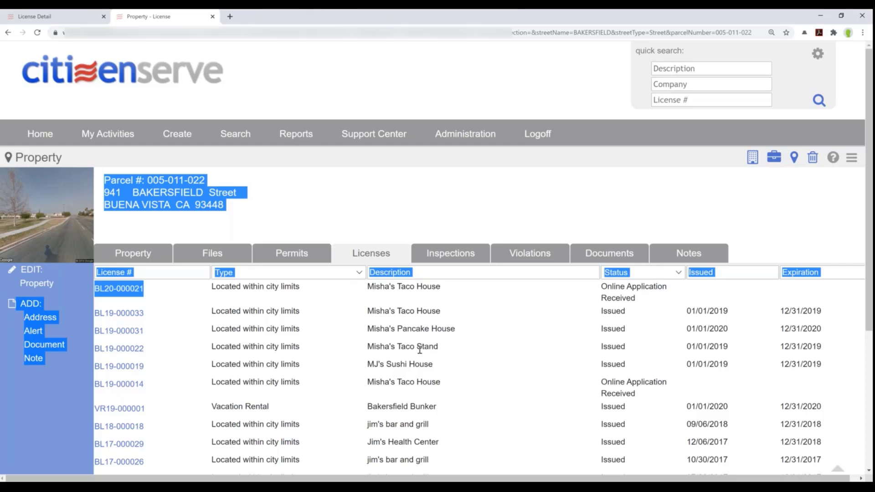
click(407, 349)
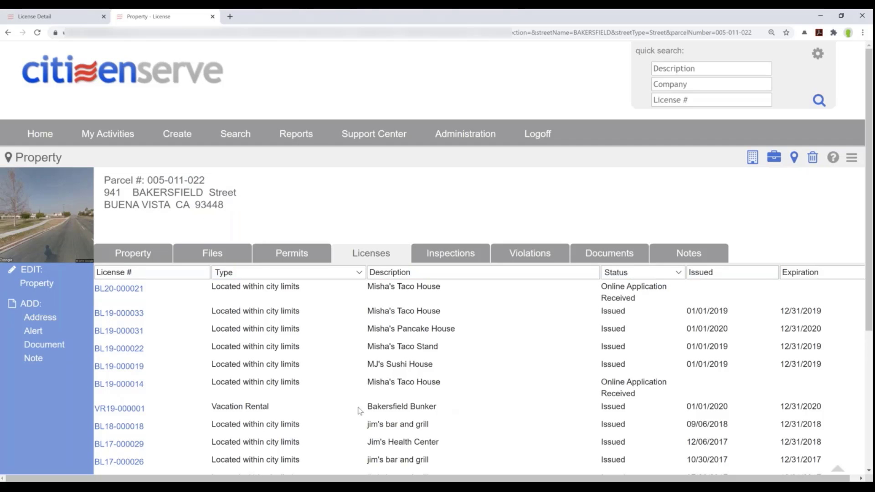
drag(360, 407, 436, 407)
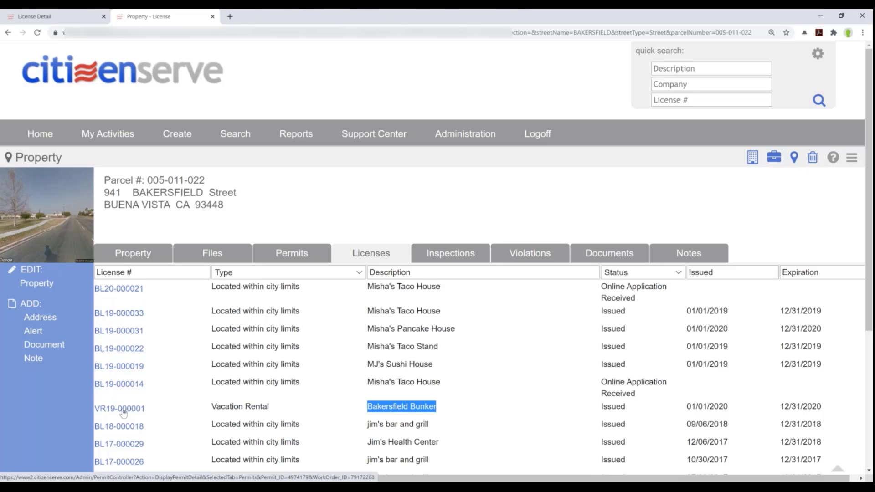
click(123, 413)
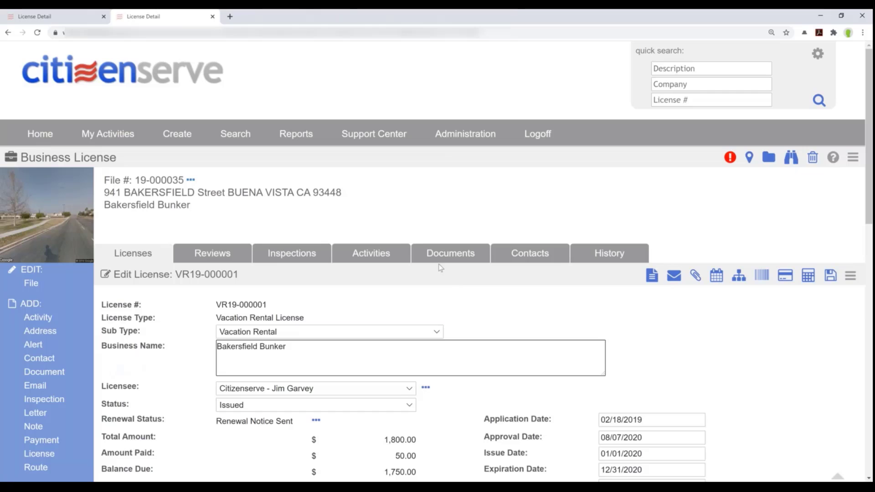
click(535, 257)
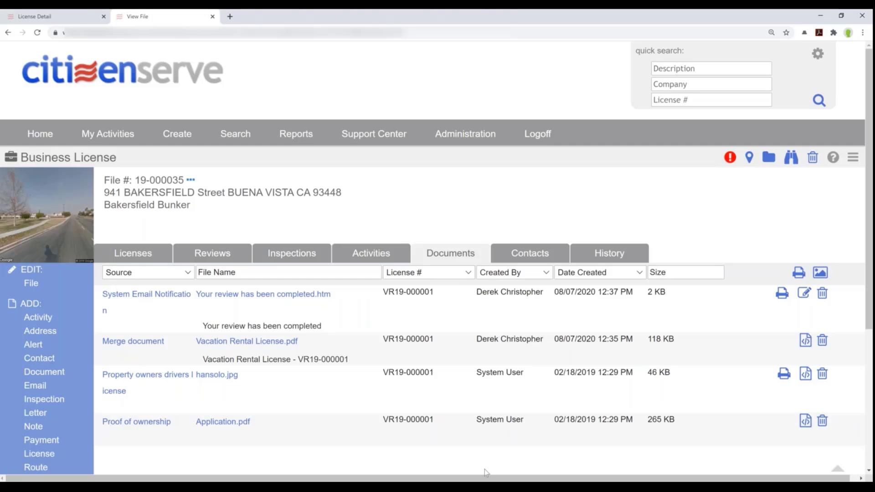
click(272, 489)
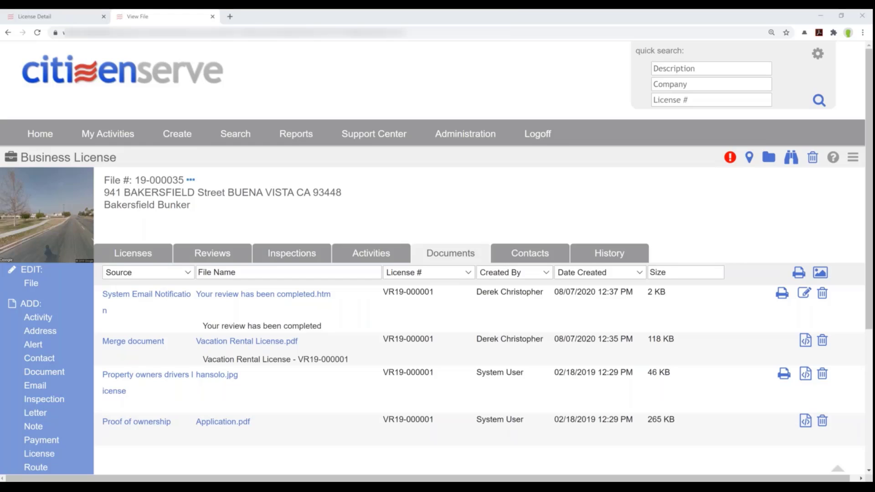
Bring the administration window over the license file and edit the Business License lookup type
drag(0, 39, 408, 51)
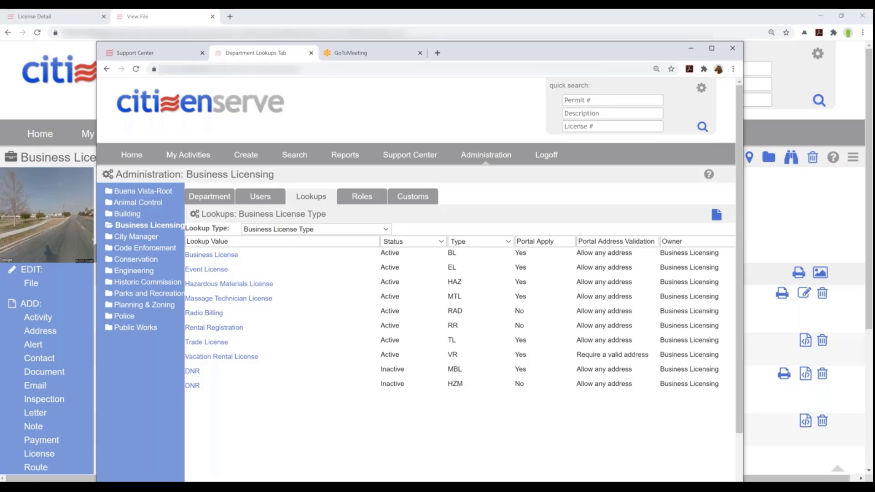
click(212, 254)
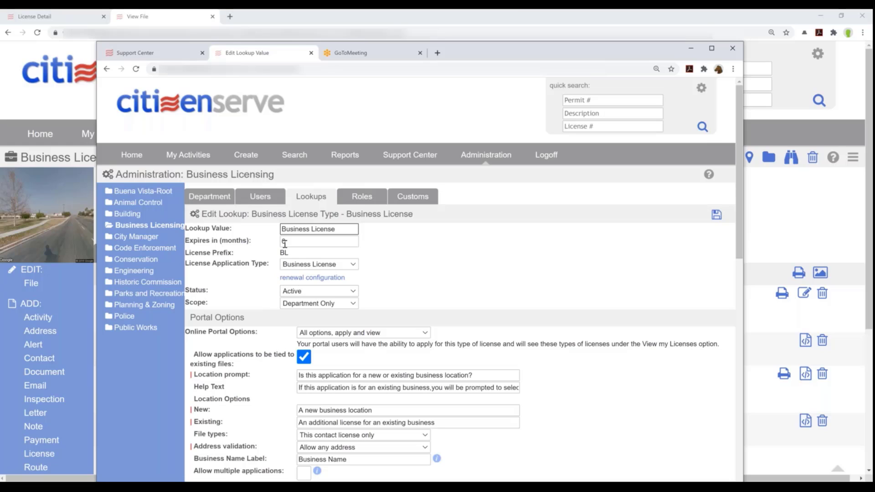
Show the Business License Renewal Configuration dialog, with renewal starting one day after expiration
click(296, 282)
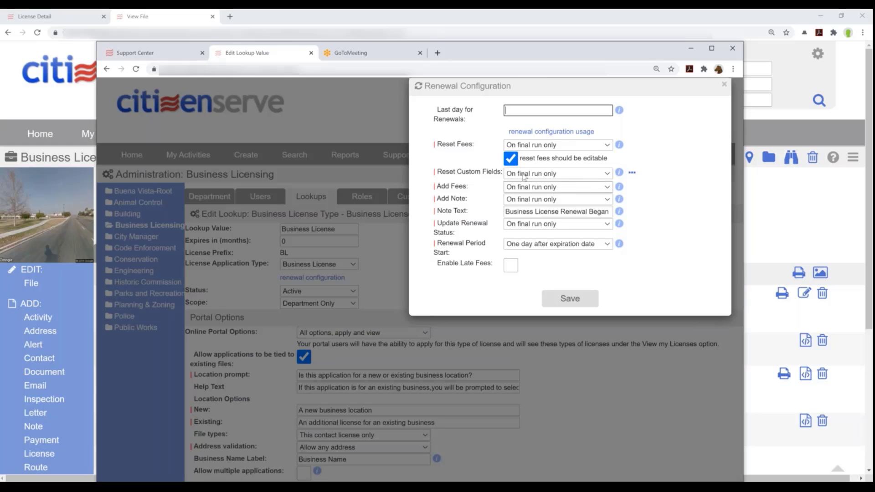
drag(500, 172, 434, 170)
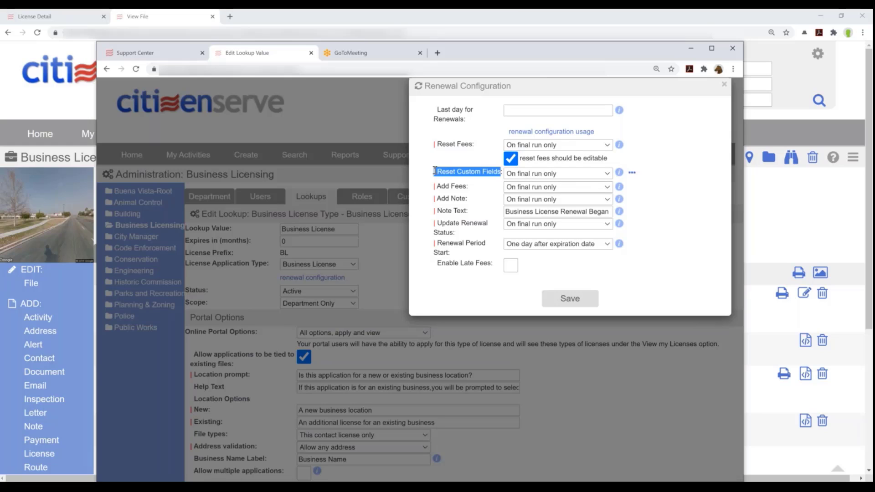
click(634, 177)
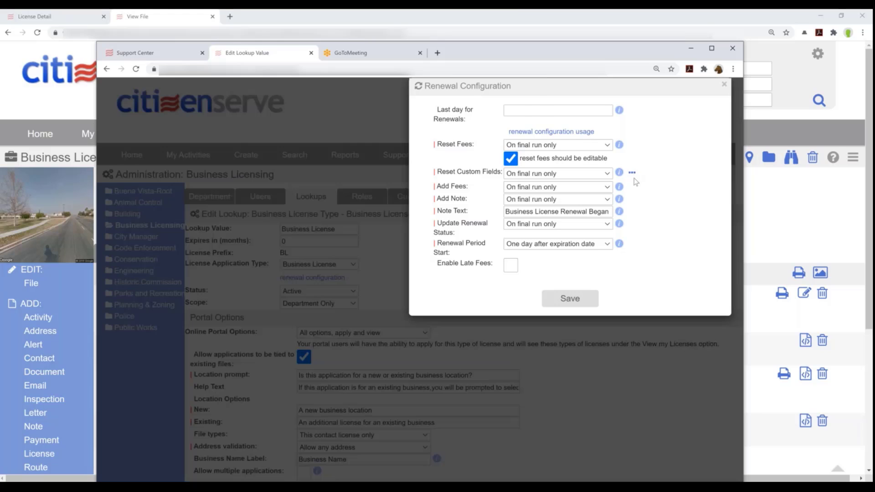
click(632, 173)
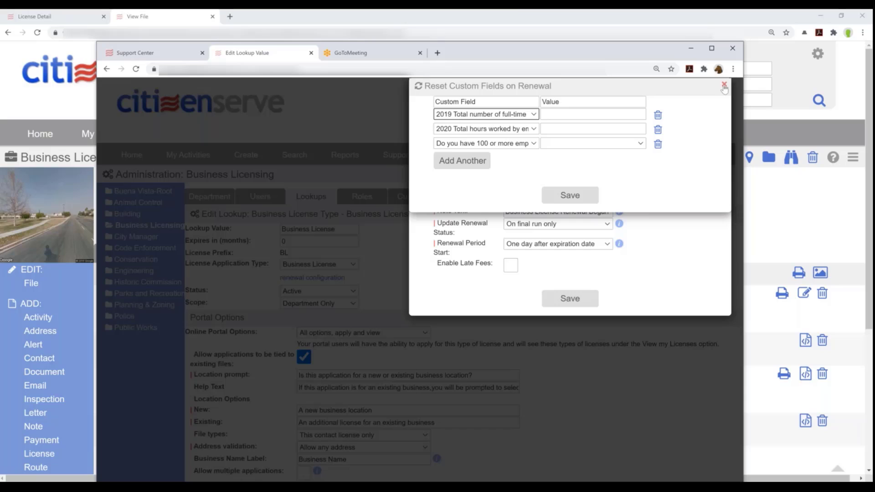
click(458, 161)
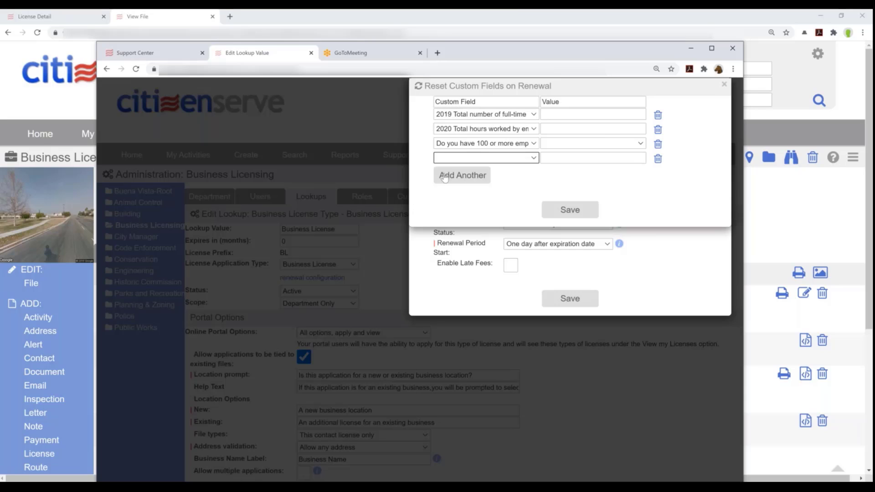
click(531, 159)
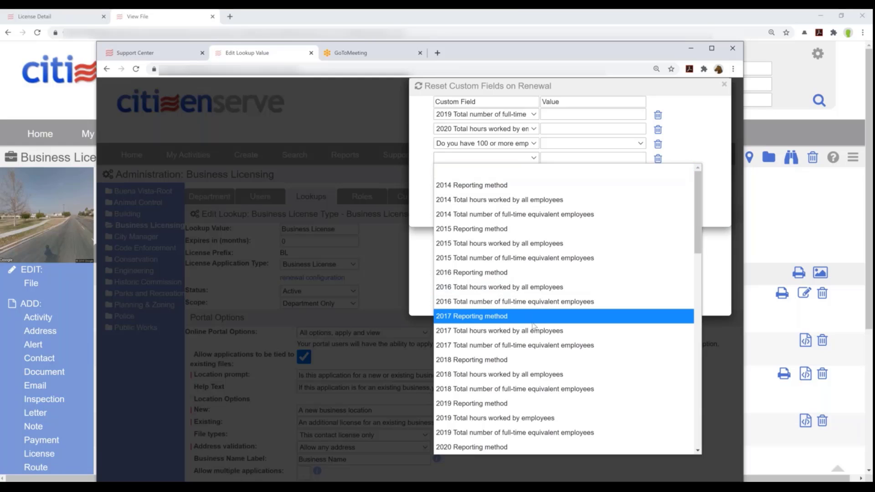
scroll(536, 334, down, 10)
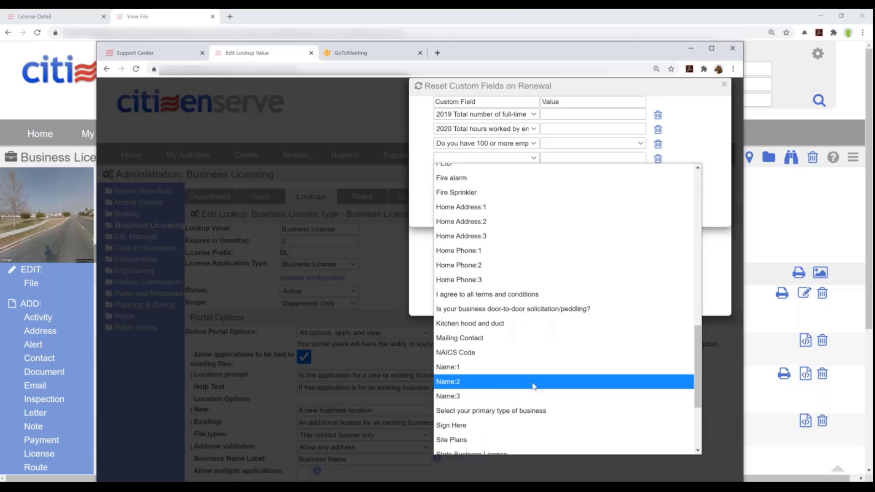
scroll(560, 378, down, 3)
scroll(559, 379, up, 10)
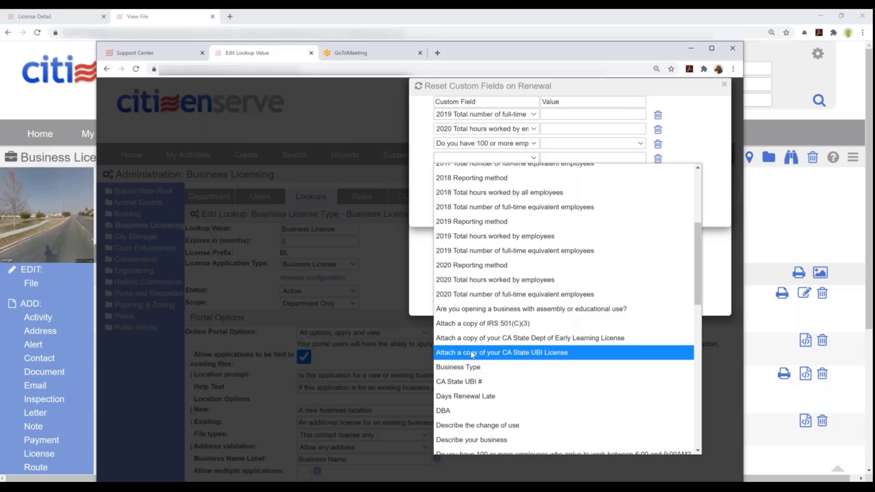
click(707, 145)
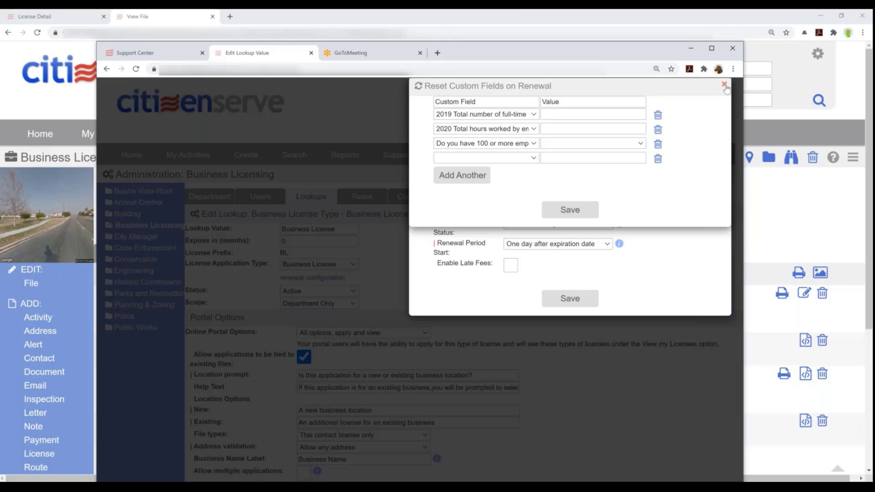
click(725, 85)
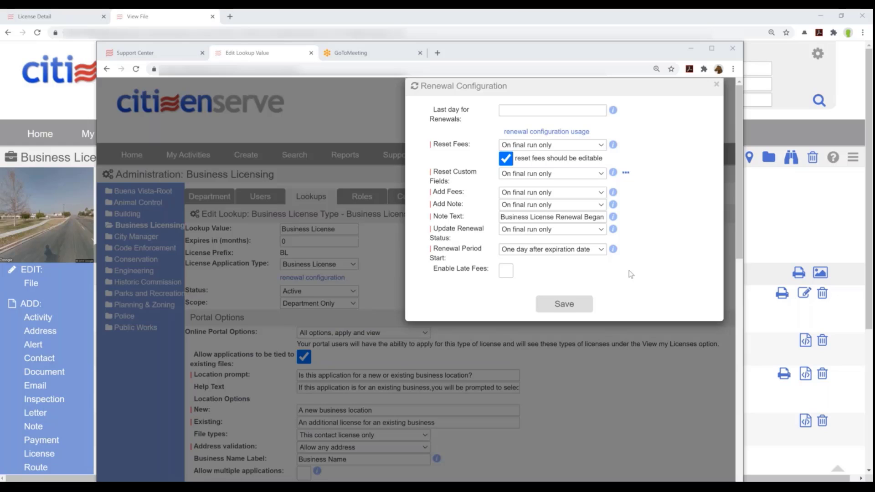
Close the Renewal Configuration dialog and log off the administration session
click(716, 86)
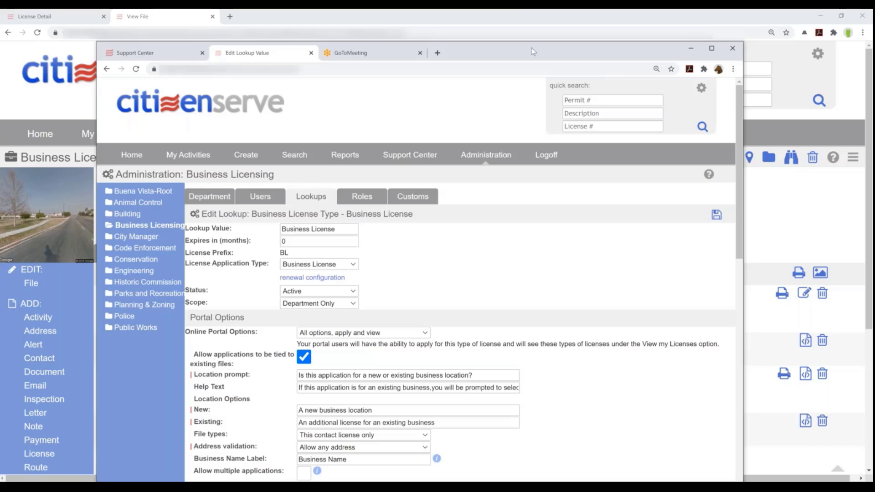
drag(533, 51, 532, 35)
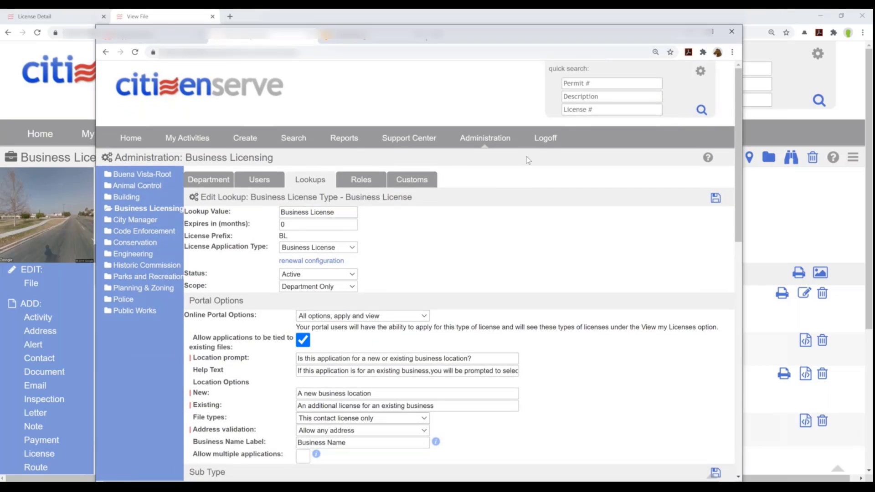
click(546, 138)
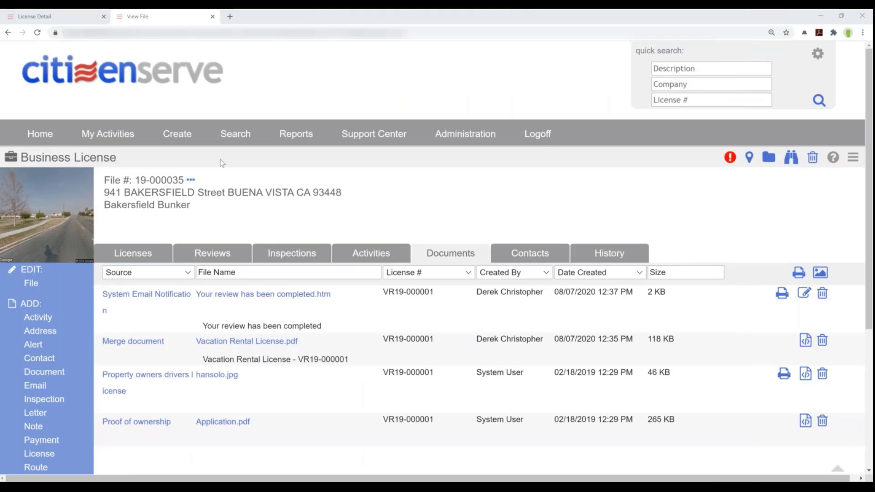
Search contacts by the contact's first name, returning one citizen and one contractor
mouse_move(227, 135)
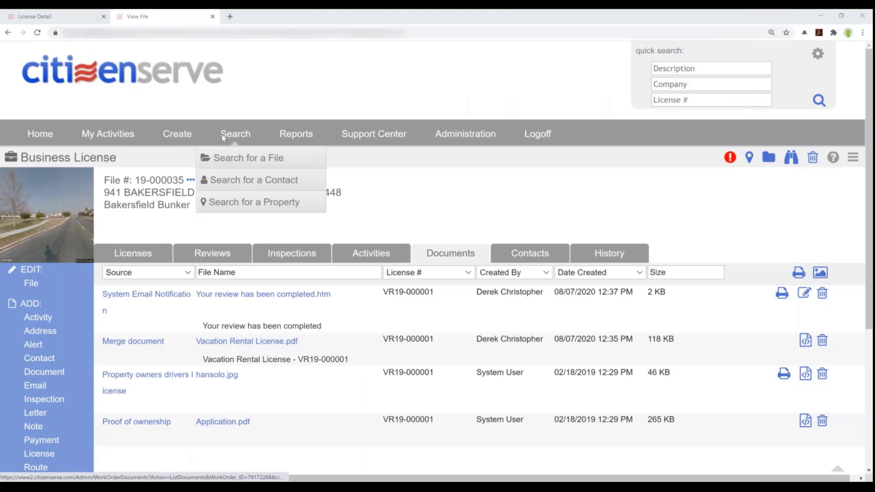
click(246, 185)
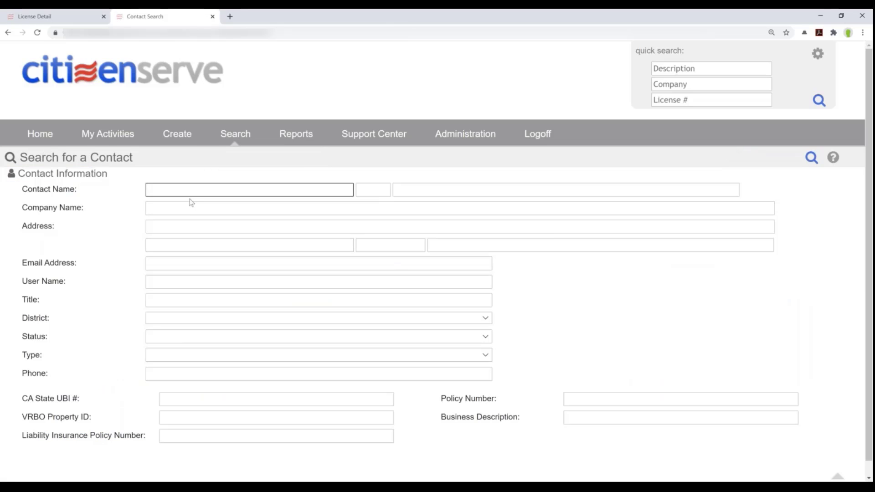
text(jim)
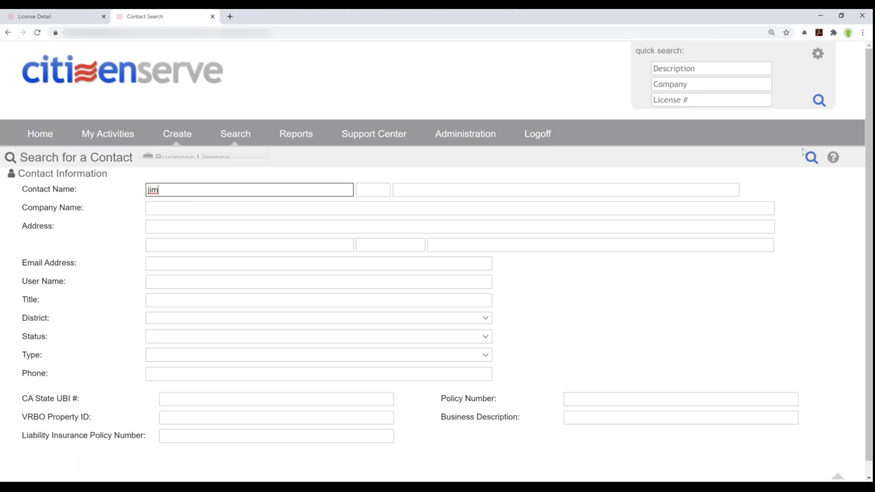
click(811, 158)
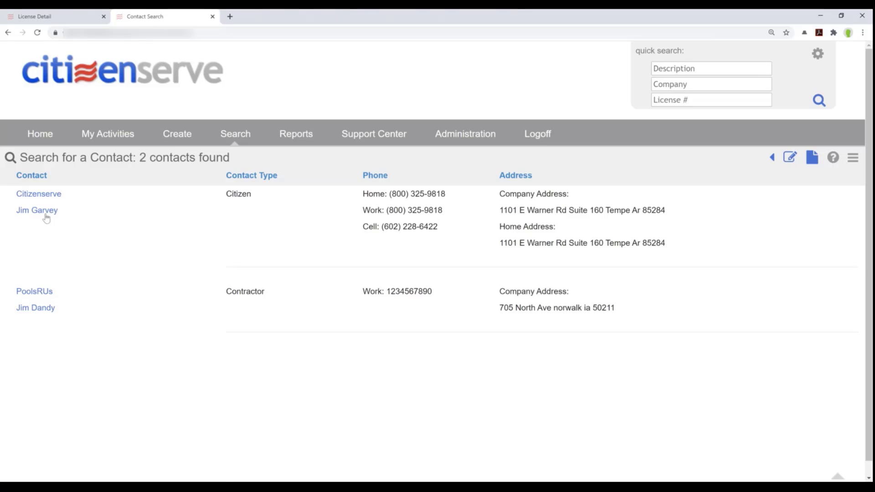
Open the citizen contact's record and list its licenses, including HAZ19-000002 and VR19-000001
click(45, 213)
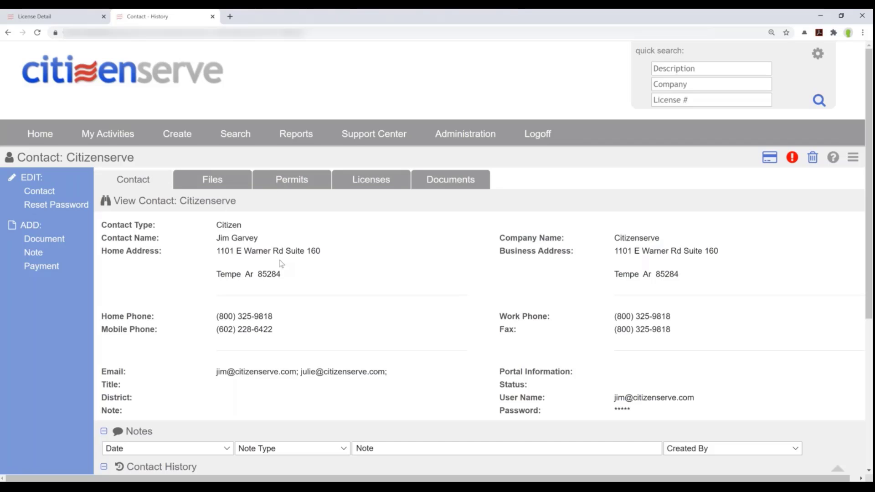
click(205, 182)
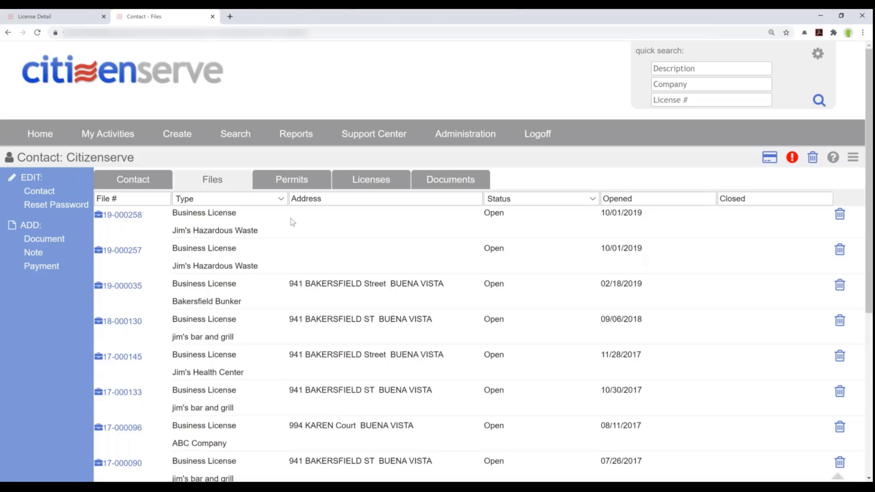
click(372, 182)
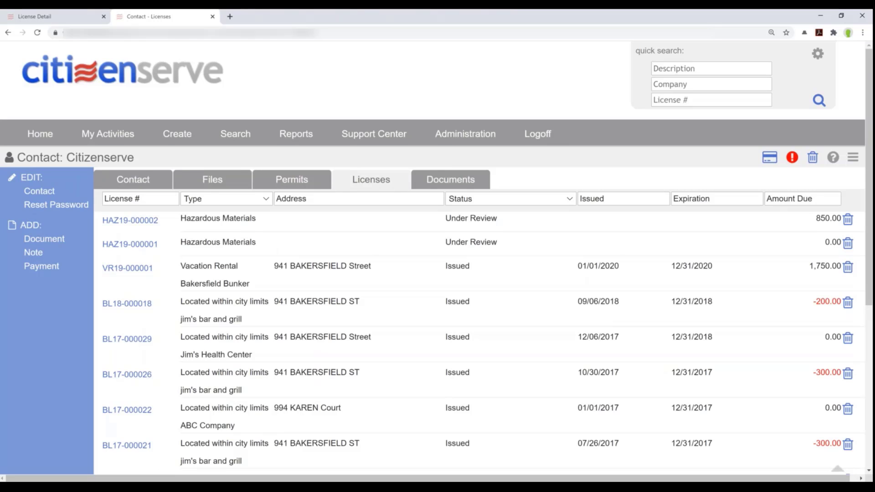
scroll(173, 474, down, 1)
scroll(219, 419, down, 1)
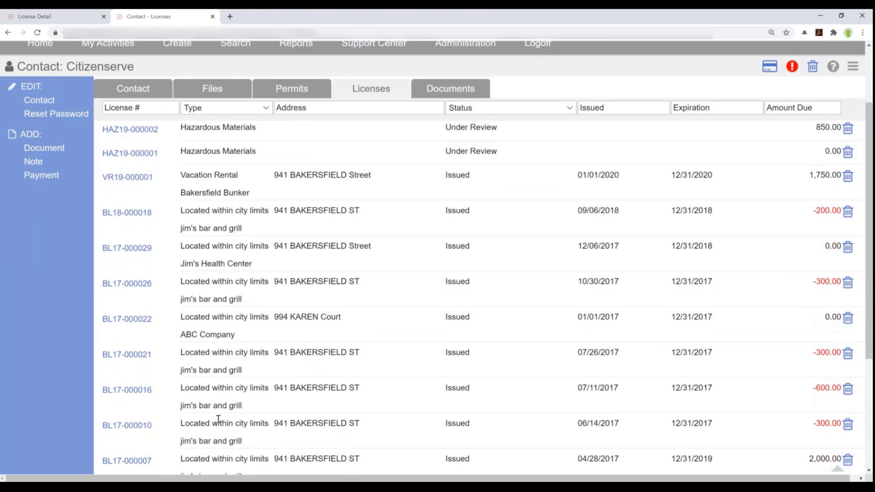
scroll(219, 419, up, 2)
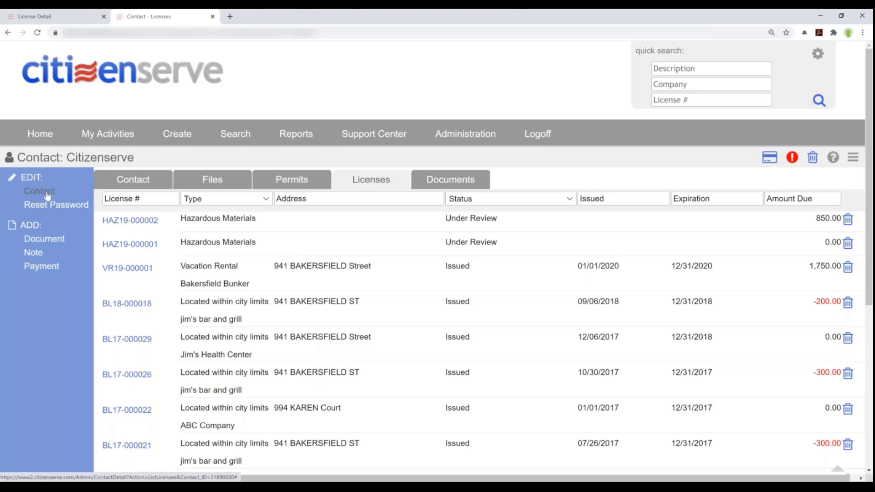
click(41, 267)
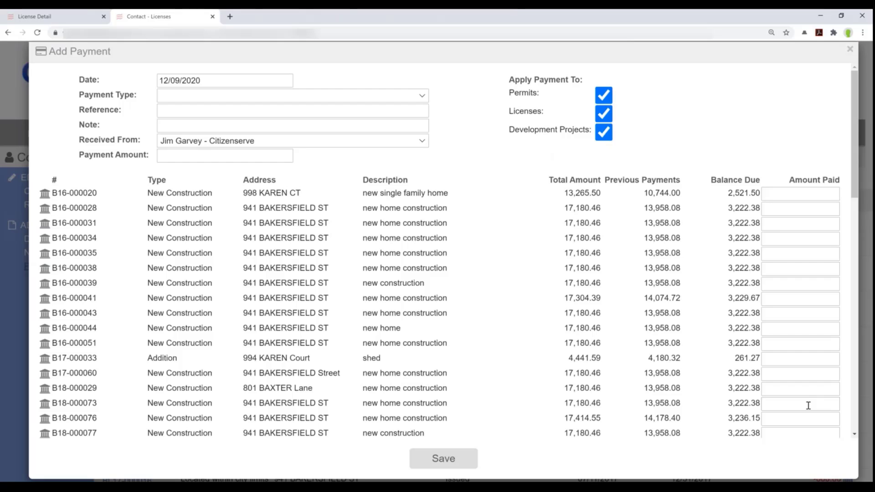
scroll(808, 405, down, 4)
scroll(808, 406, up, 4)
click(850, 51)
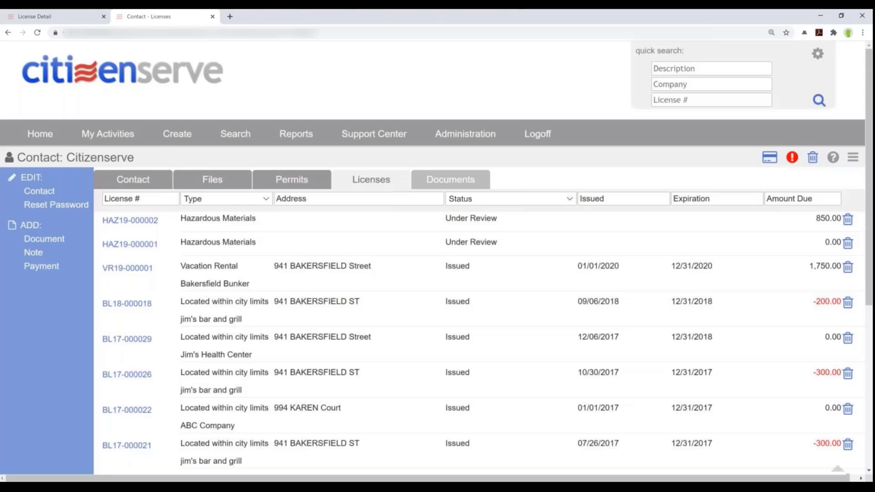